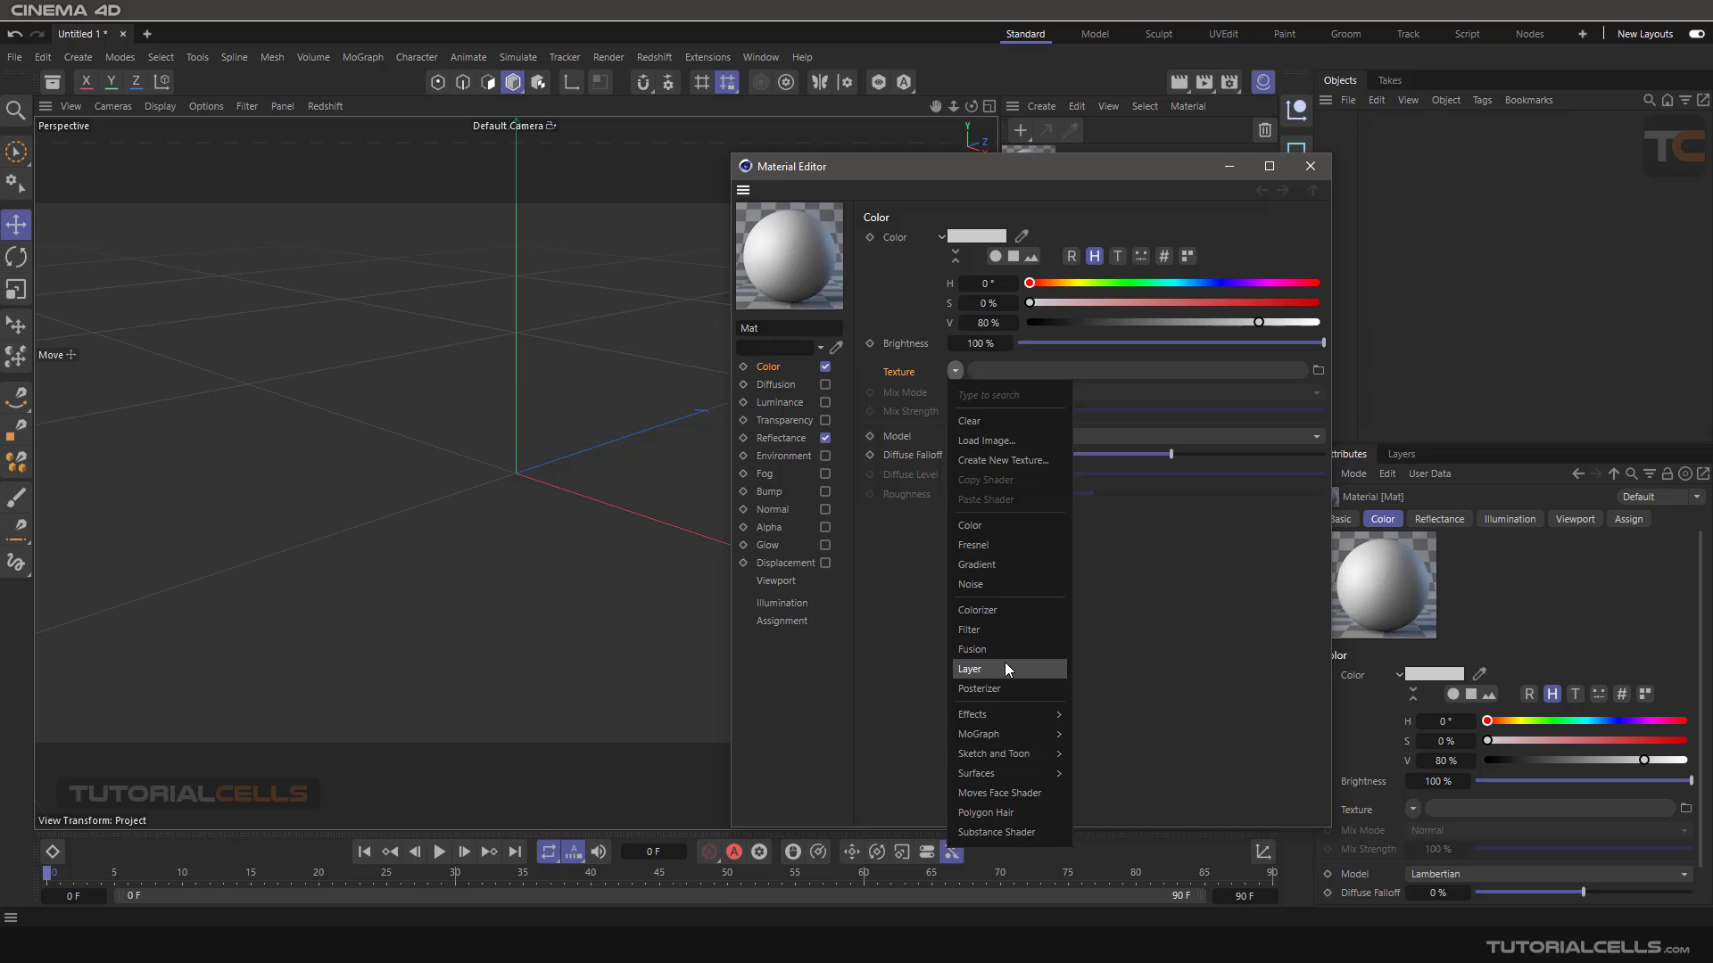
Step: Load a Layer shader into the material's Color texture and open its shader properties
left_click(1008, 669)
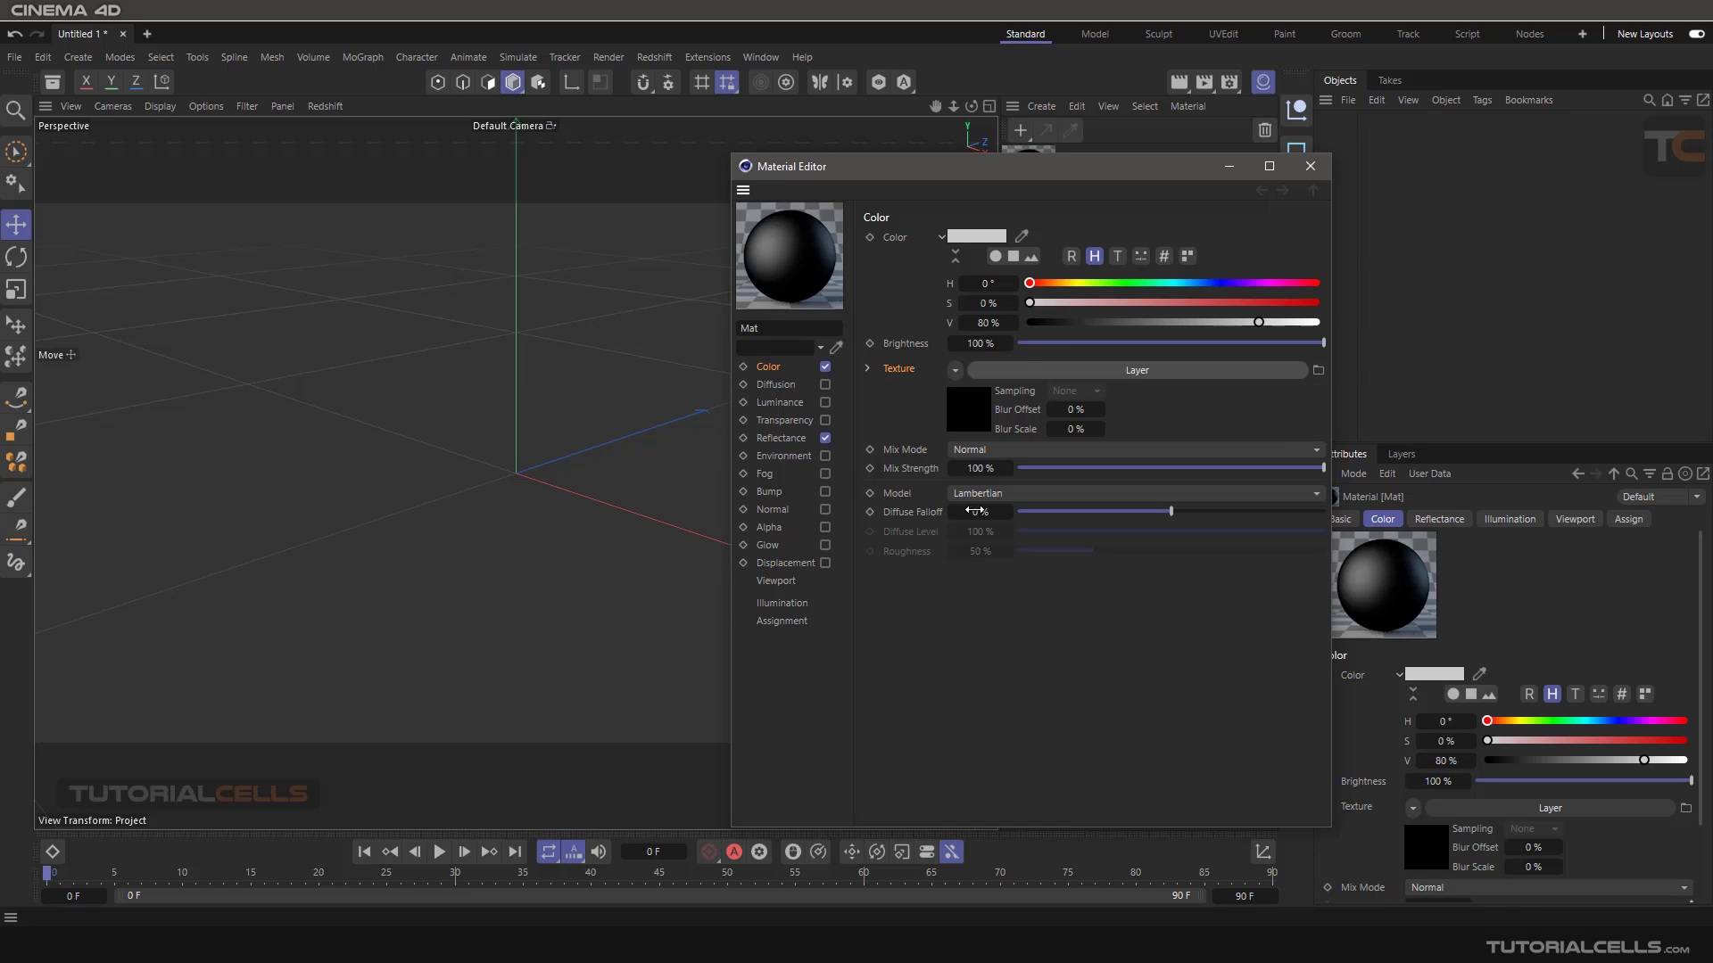
left_click(1030, 369)
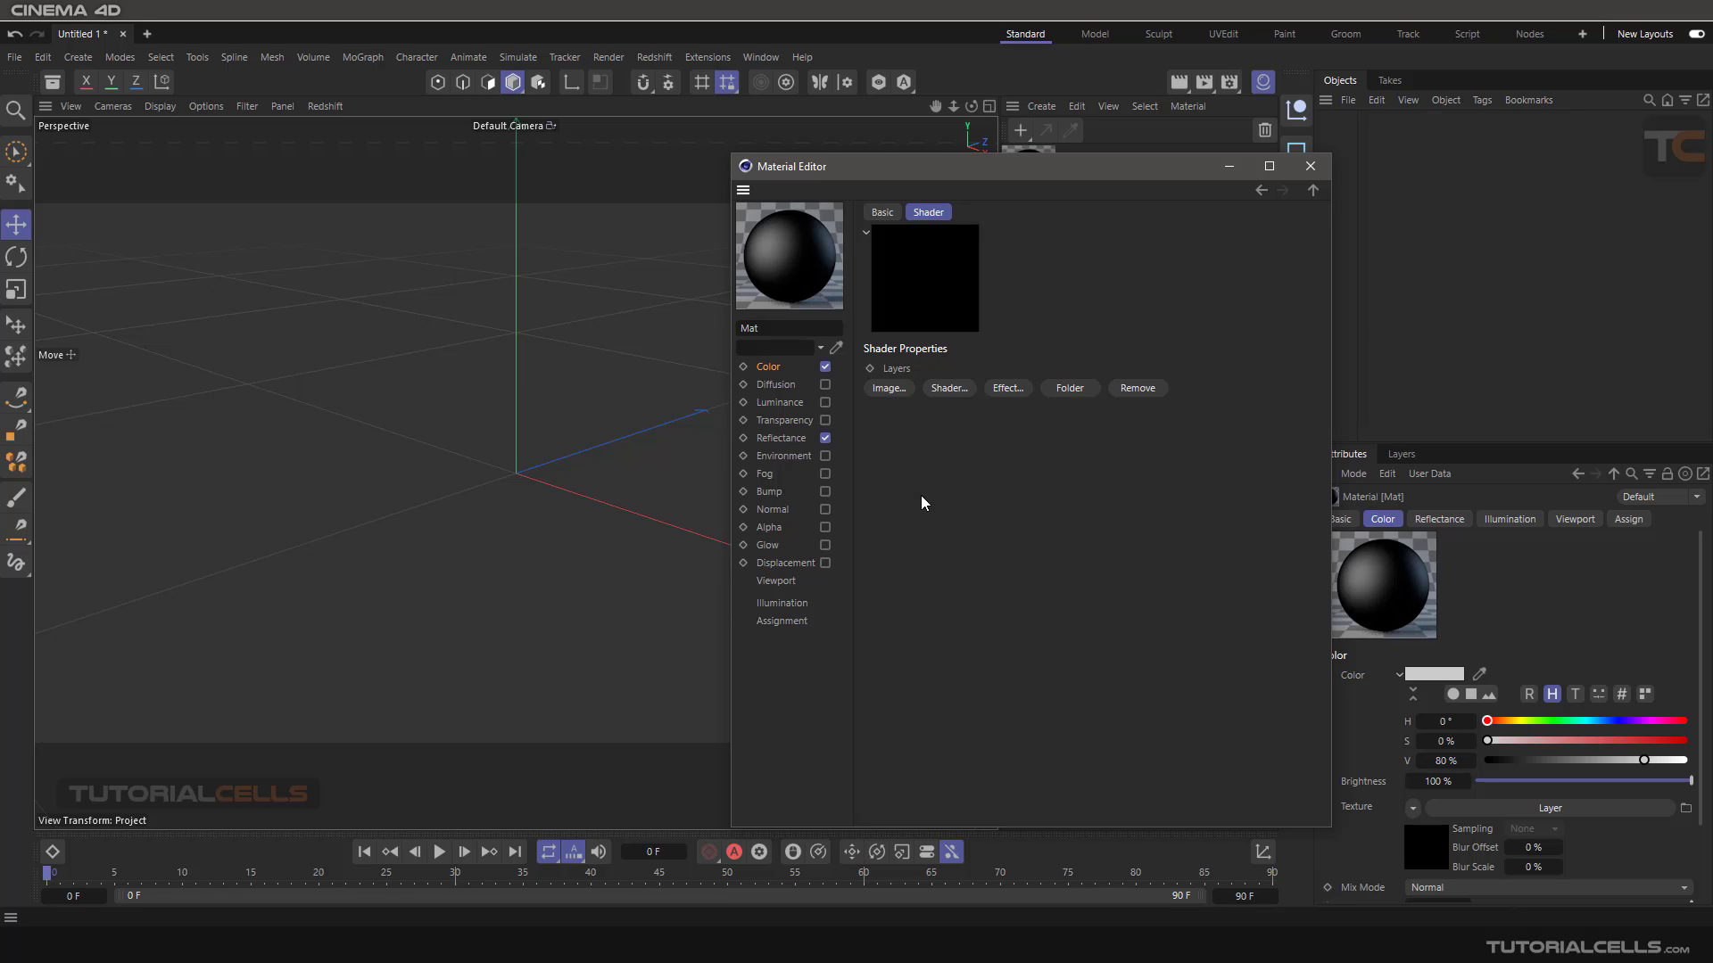
left_click(769, 367)
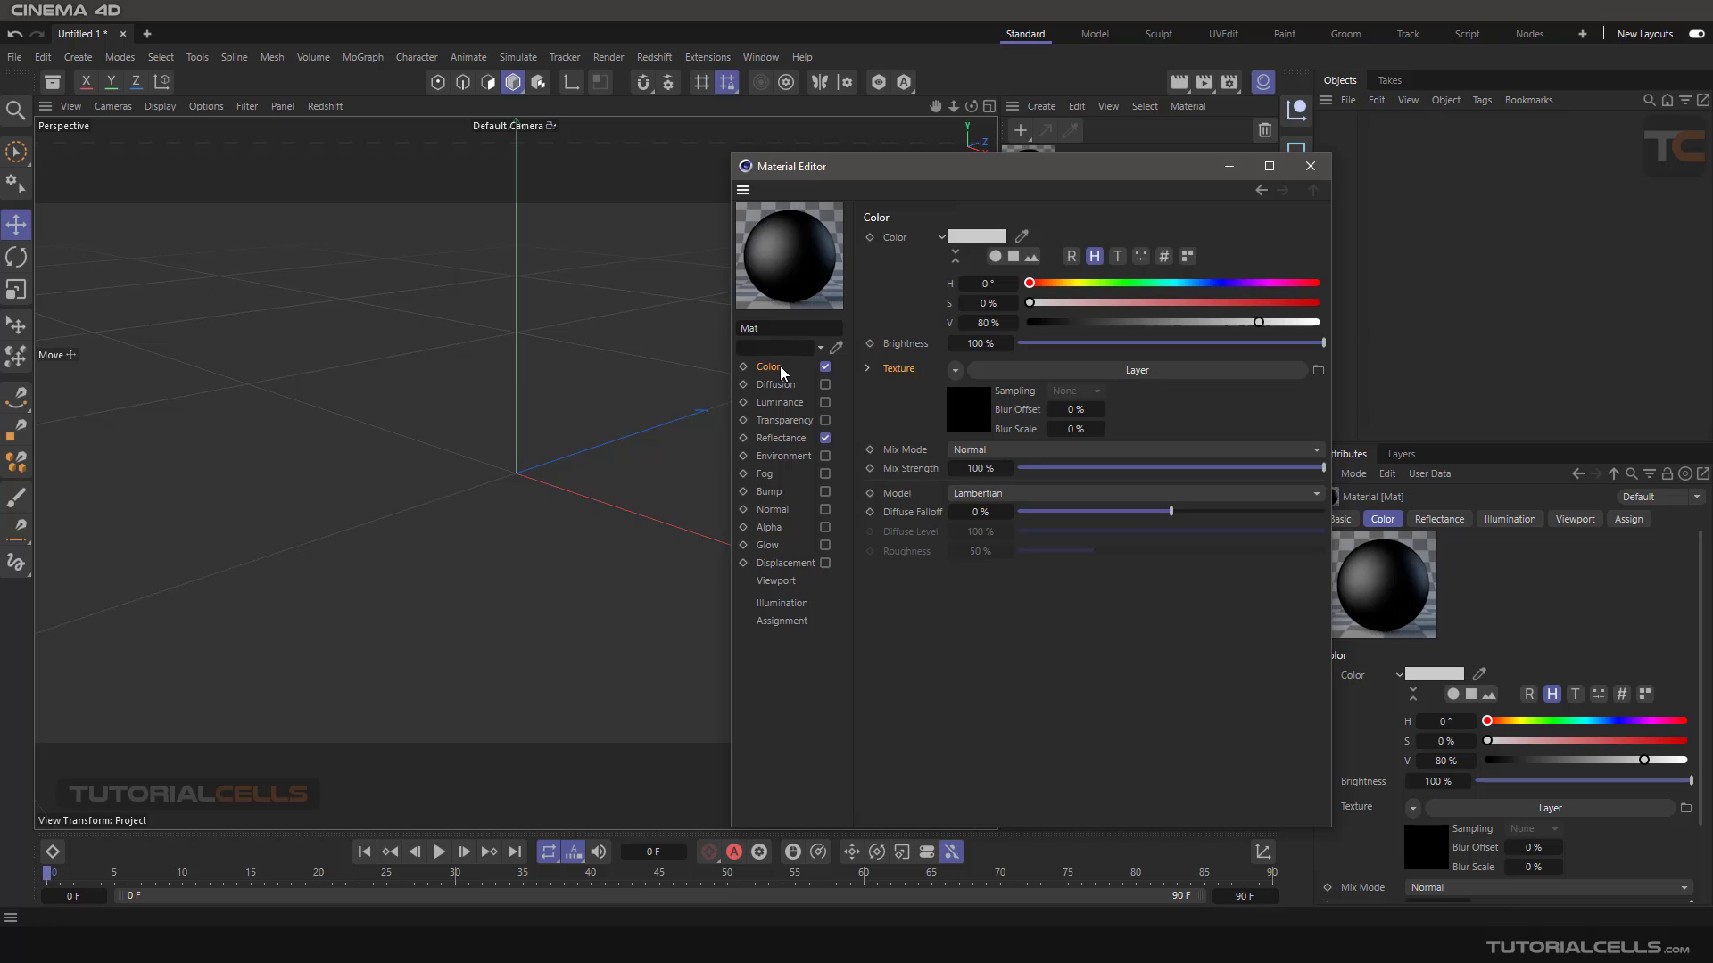
left_click(958, 371)
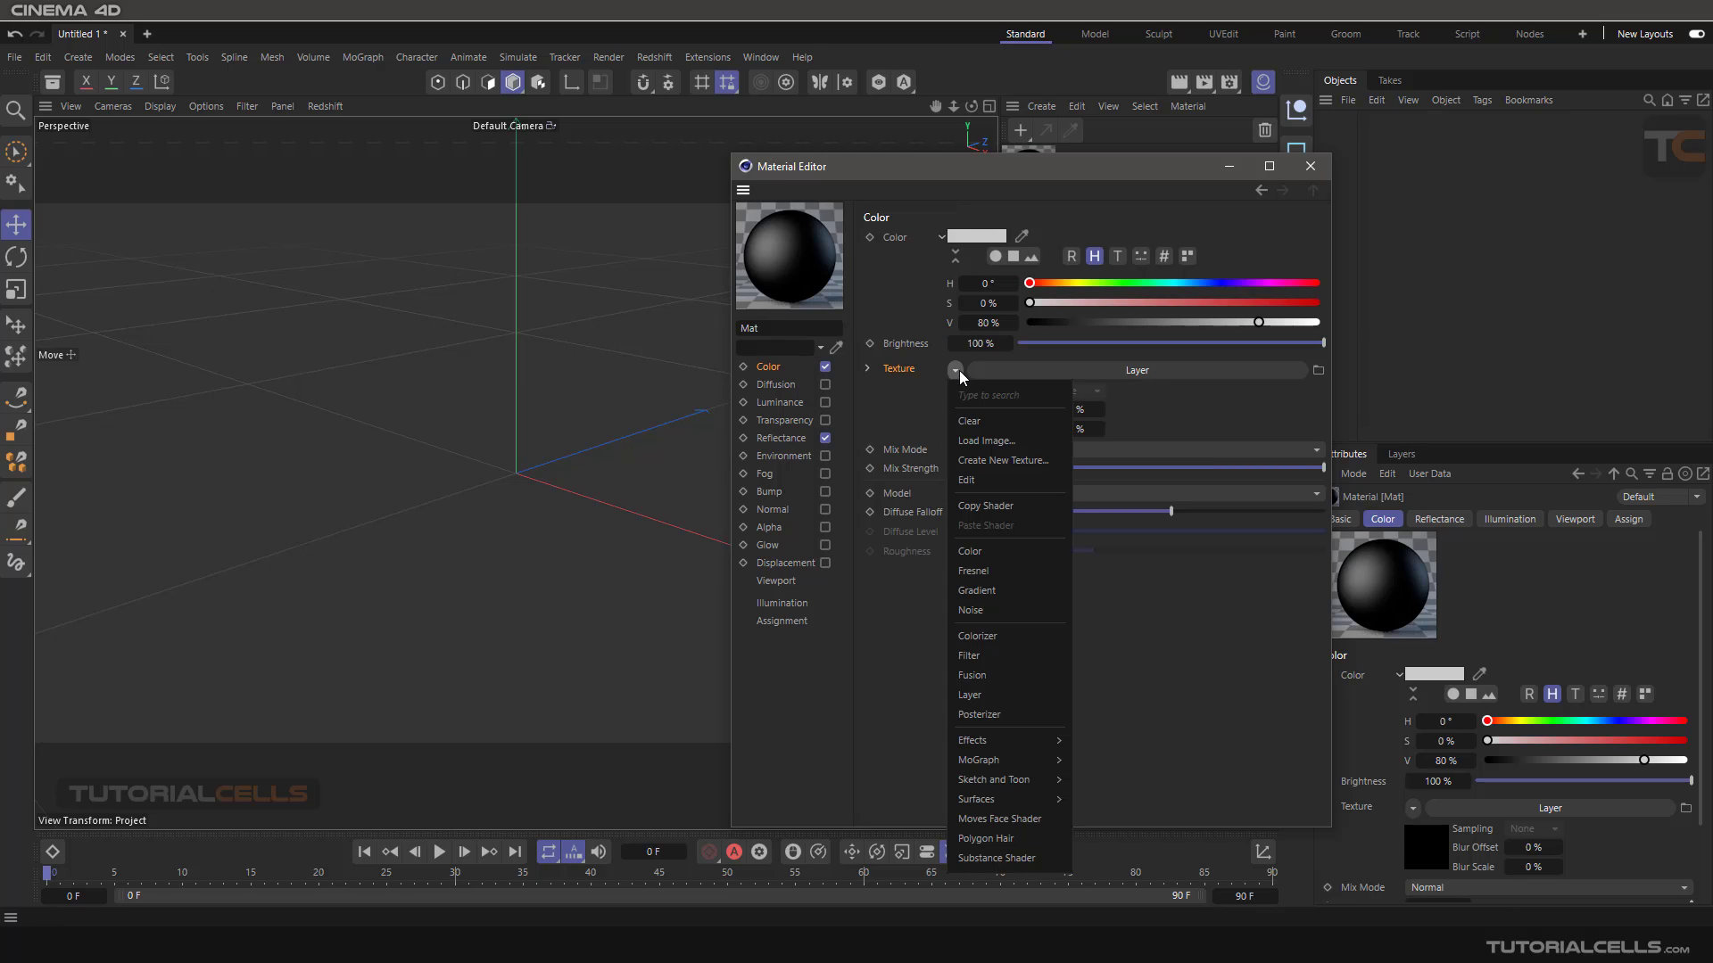
left_click(1098, 646)
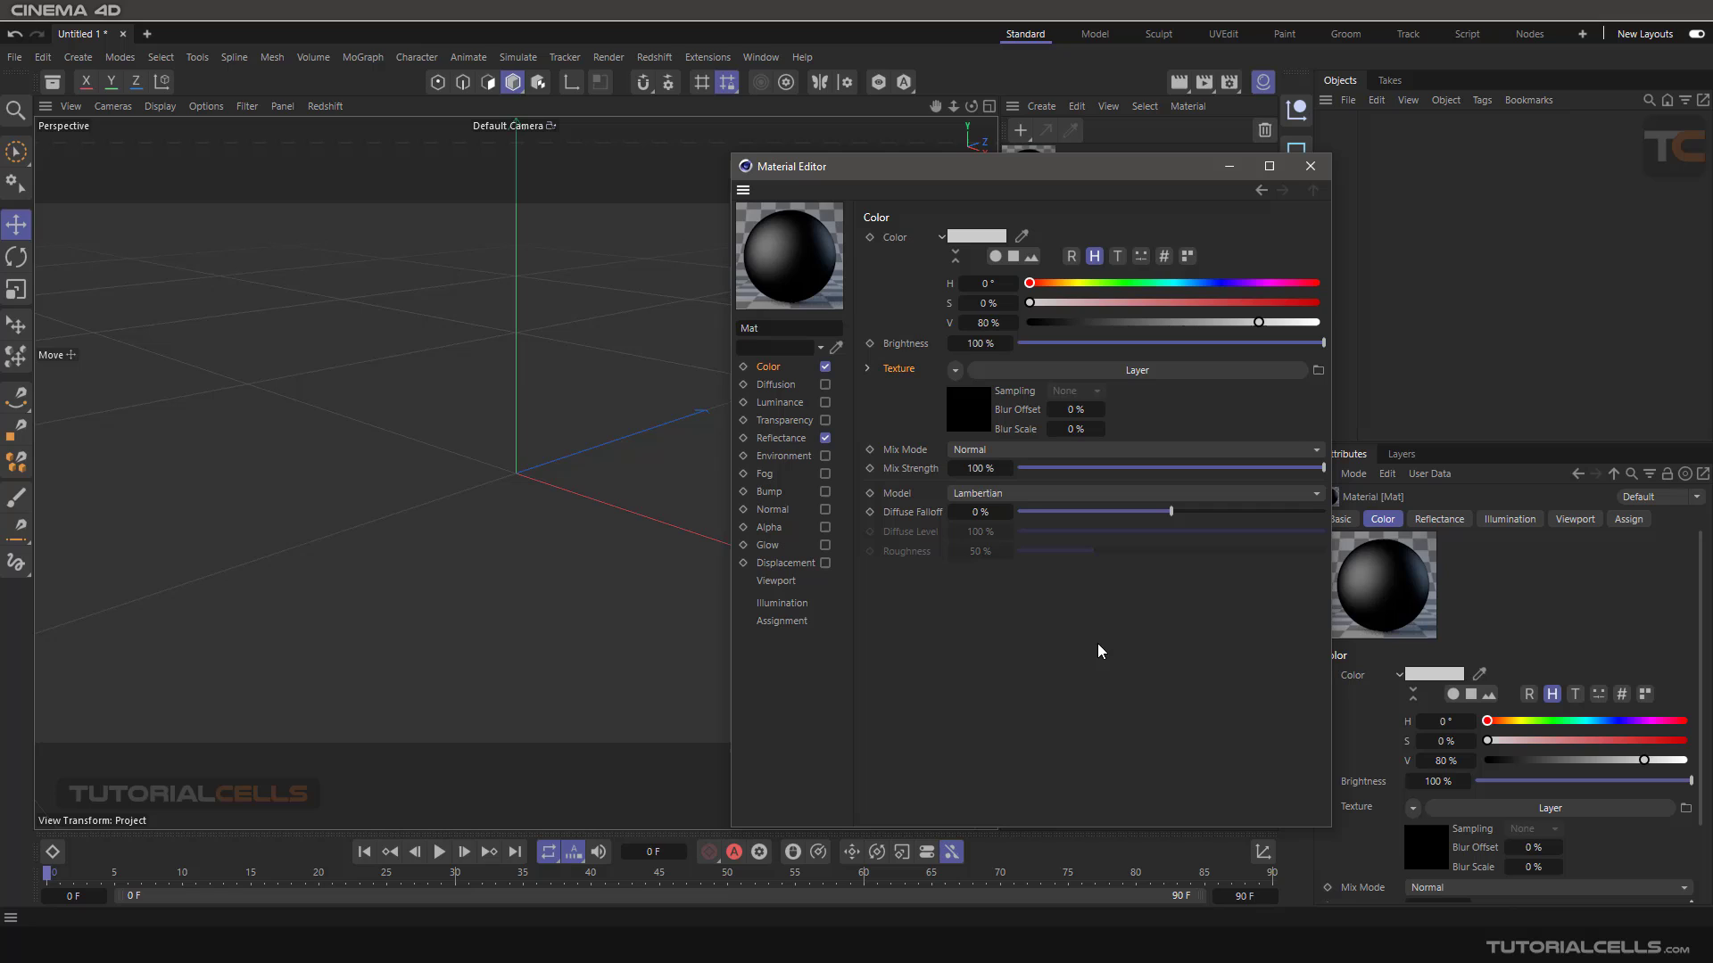
left_click(1088, 370)
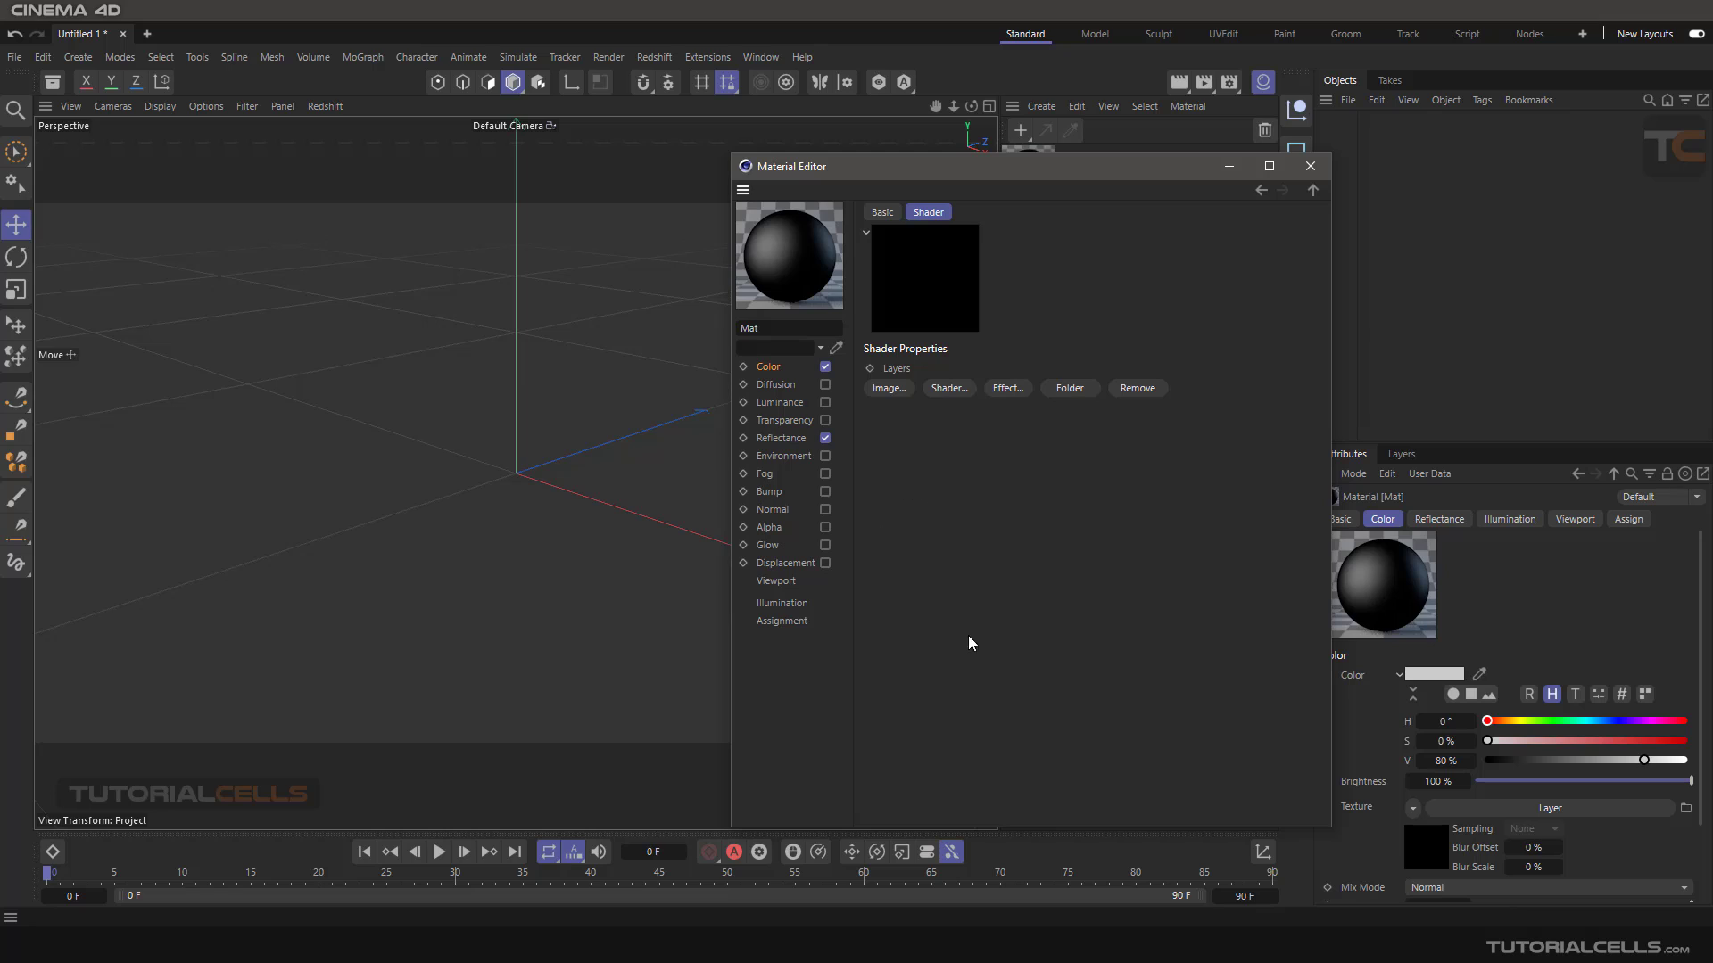
left_click(942, 392)
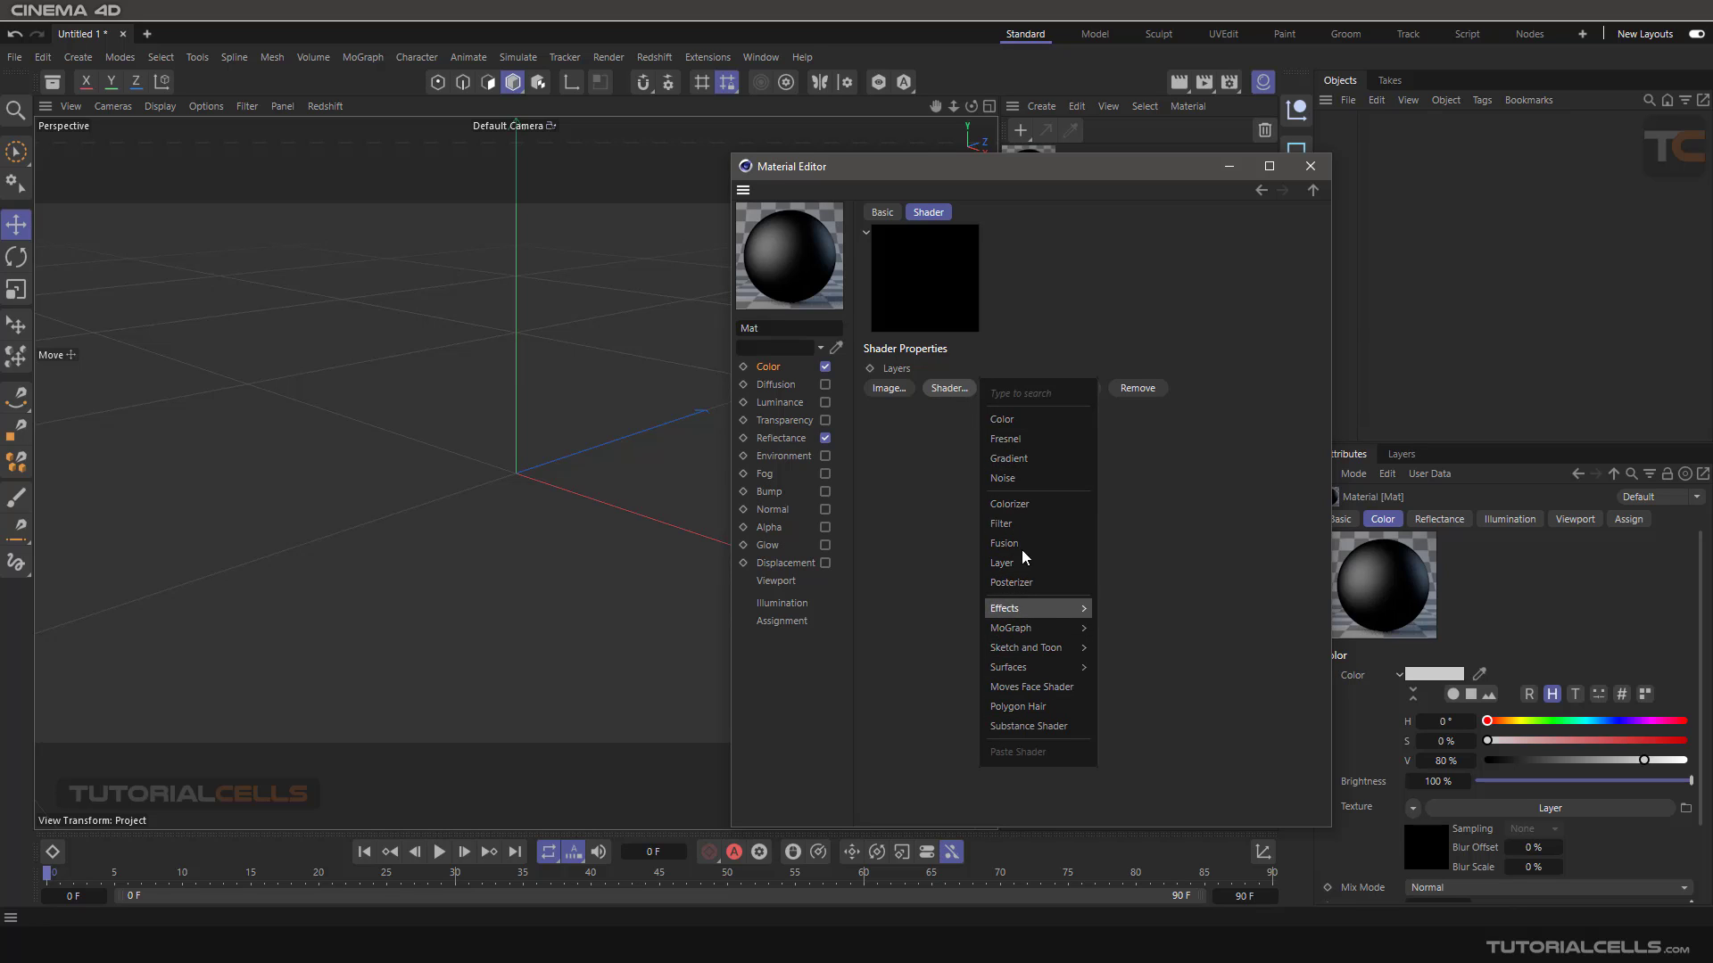
left_click(915, 456)
left_click(1003, 389)
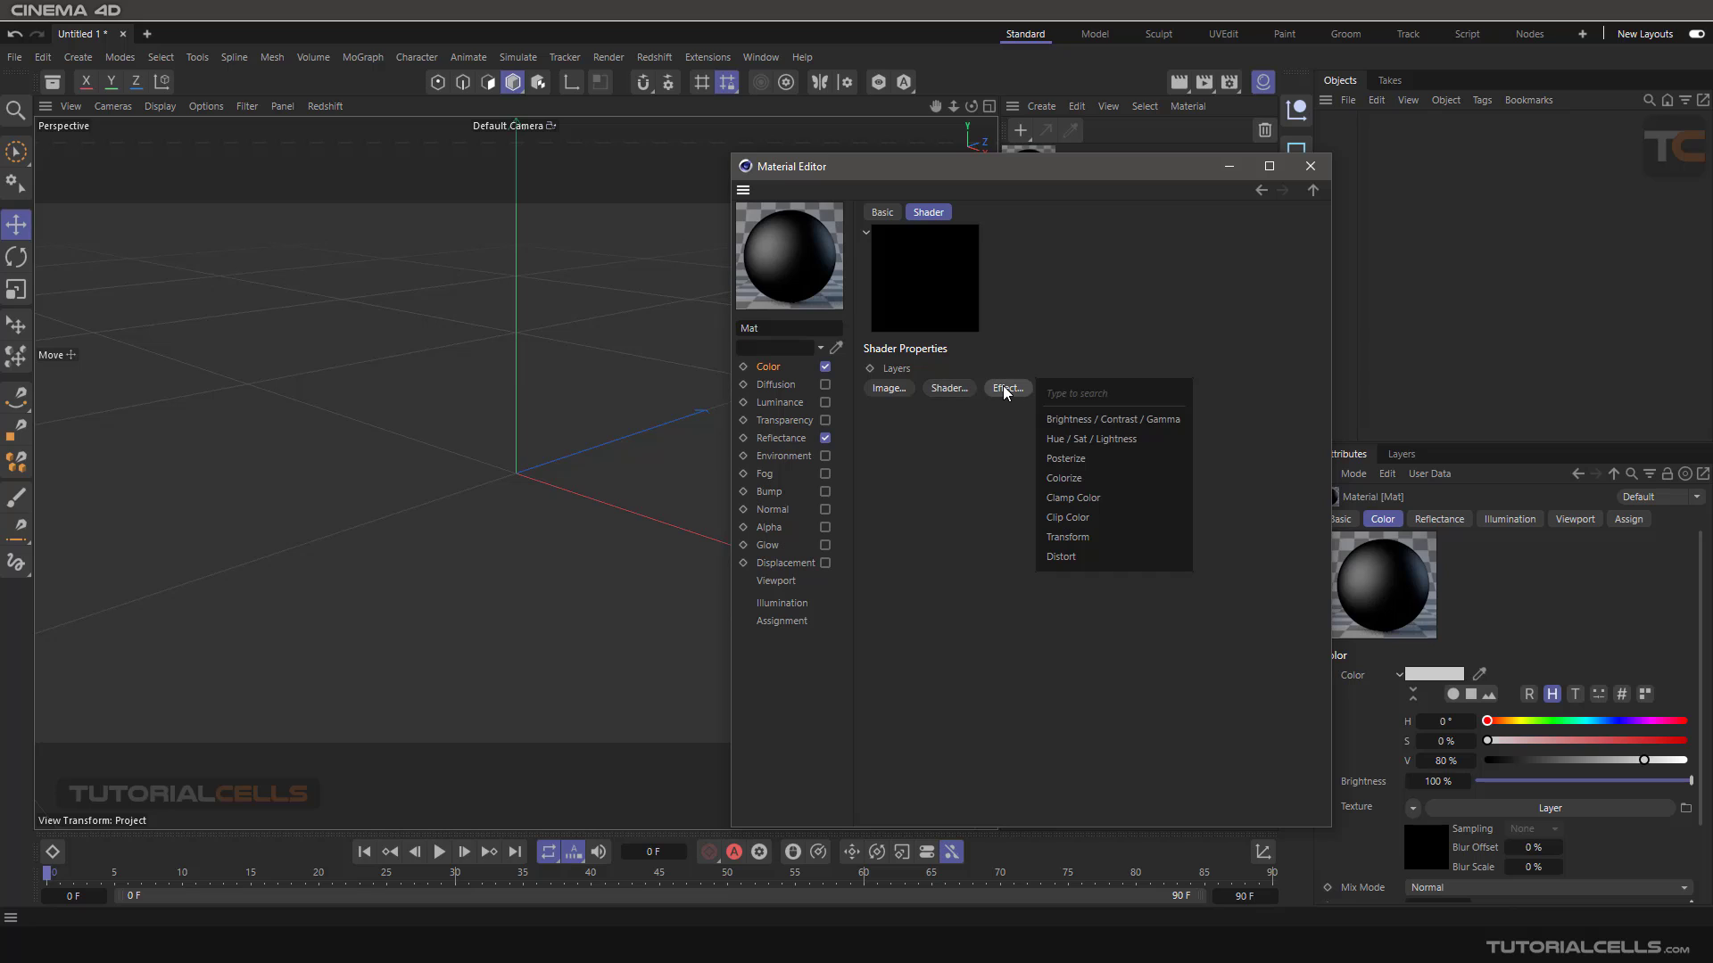
left_click(1021, 492)
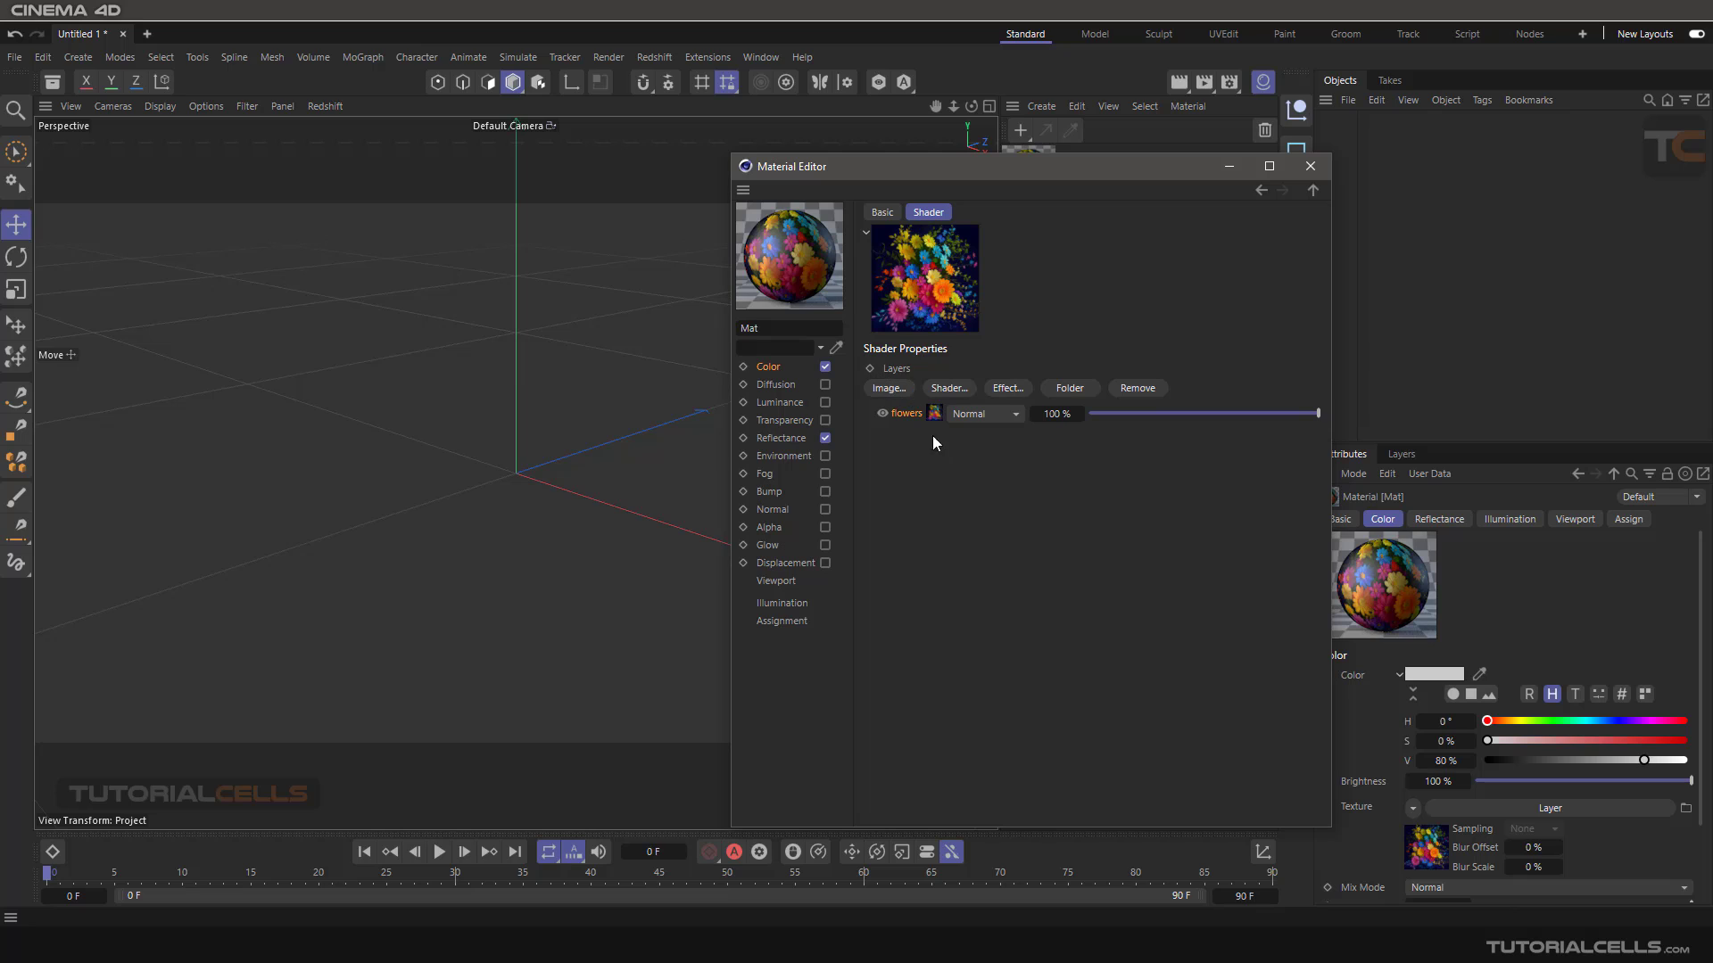
Step: Add the daisy image pjEHfbdn_400x400 as a layer and move it below the flowers layer
left_click(891, 390)
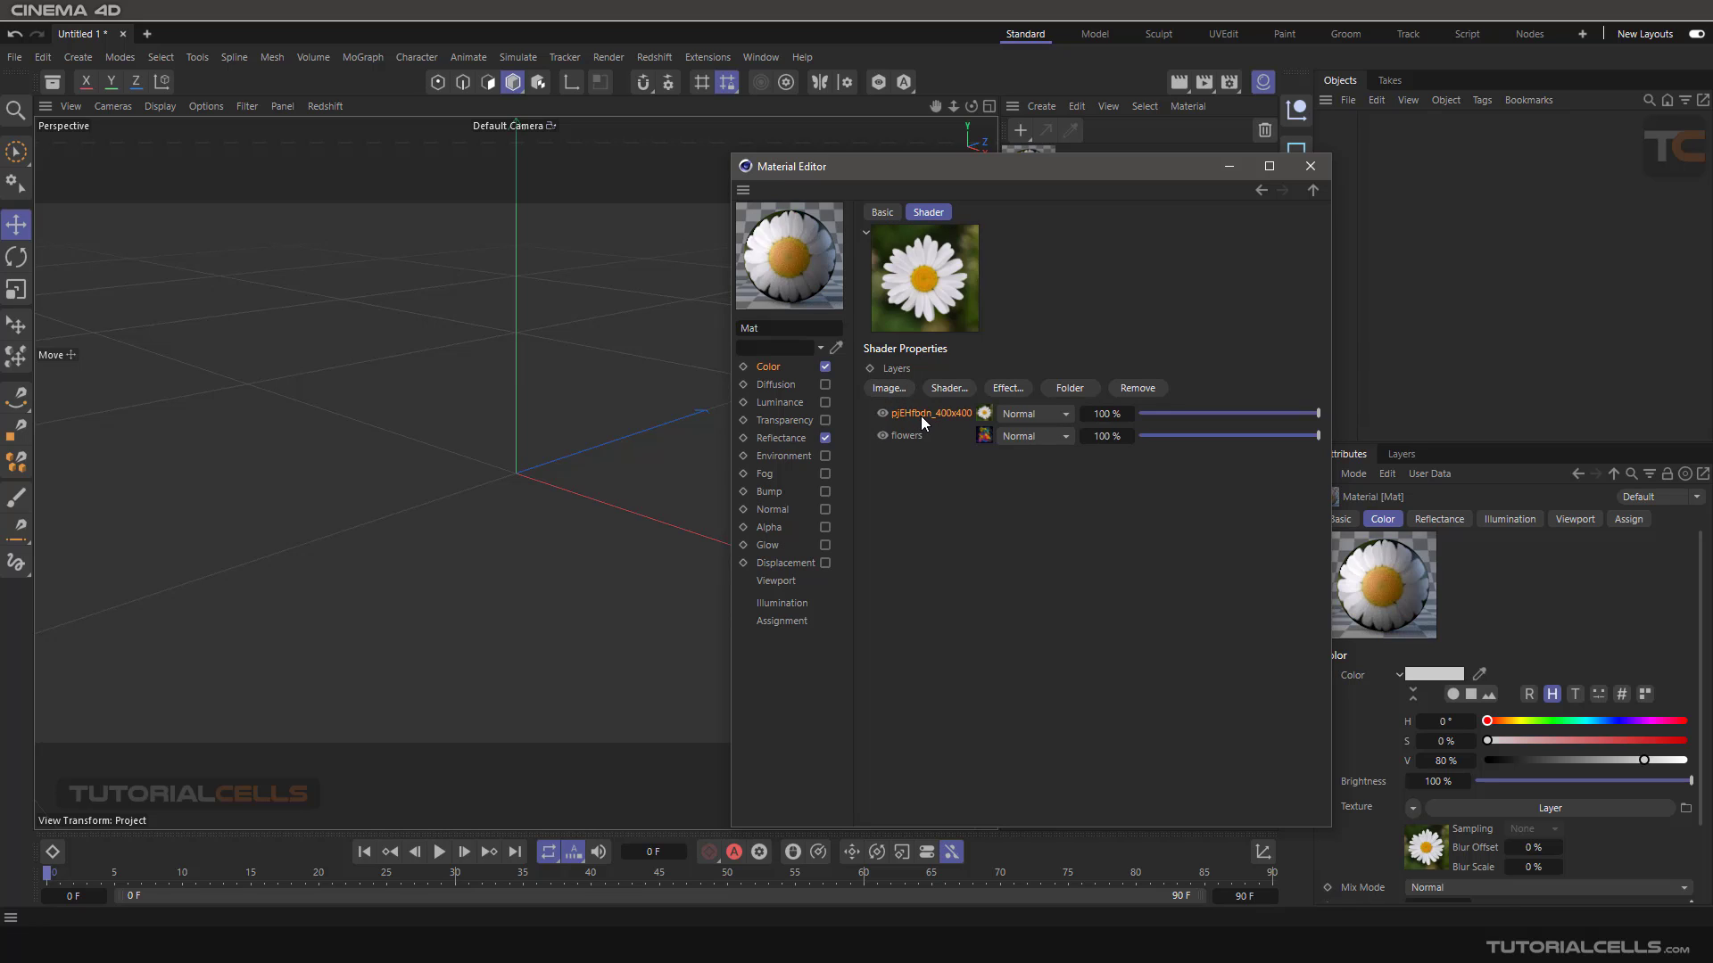
left_click_drag(920, 415, 926, 438)
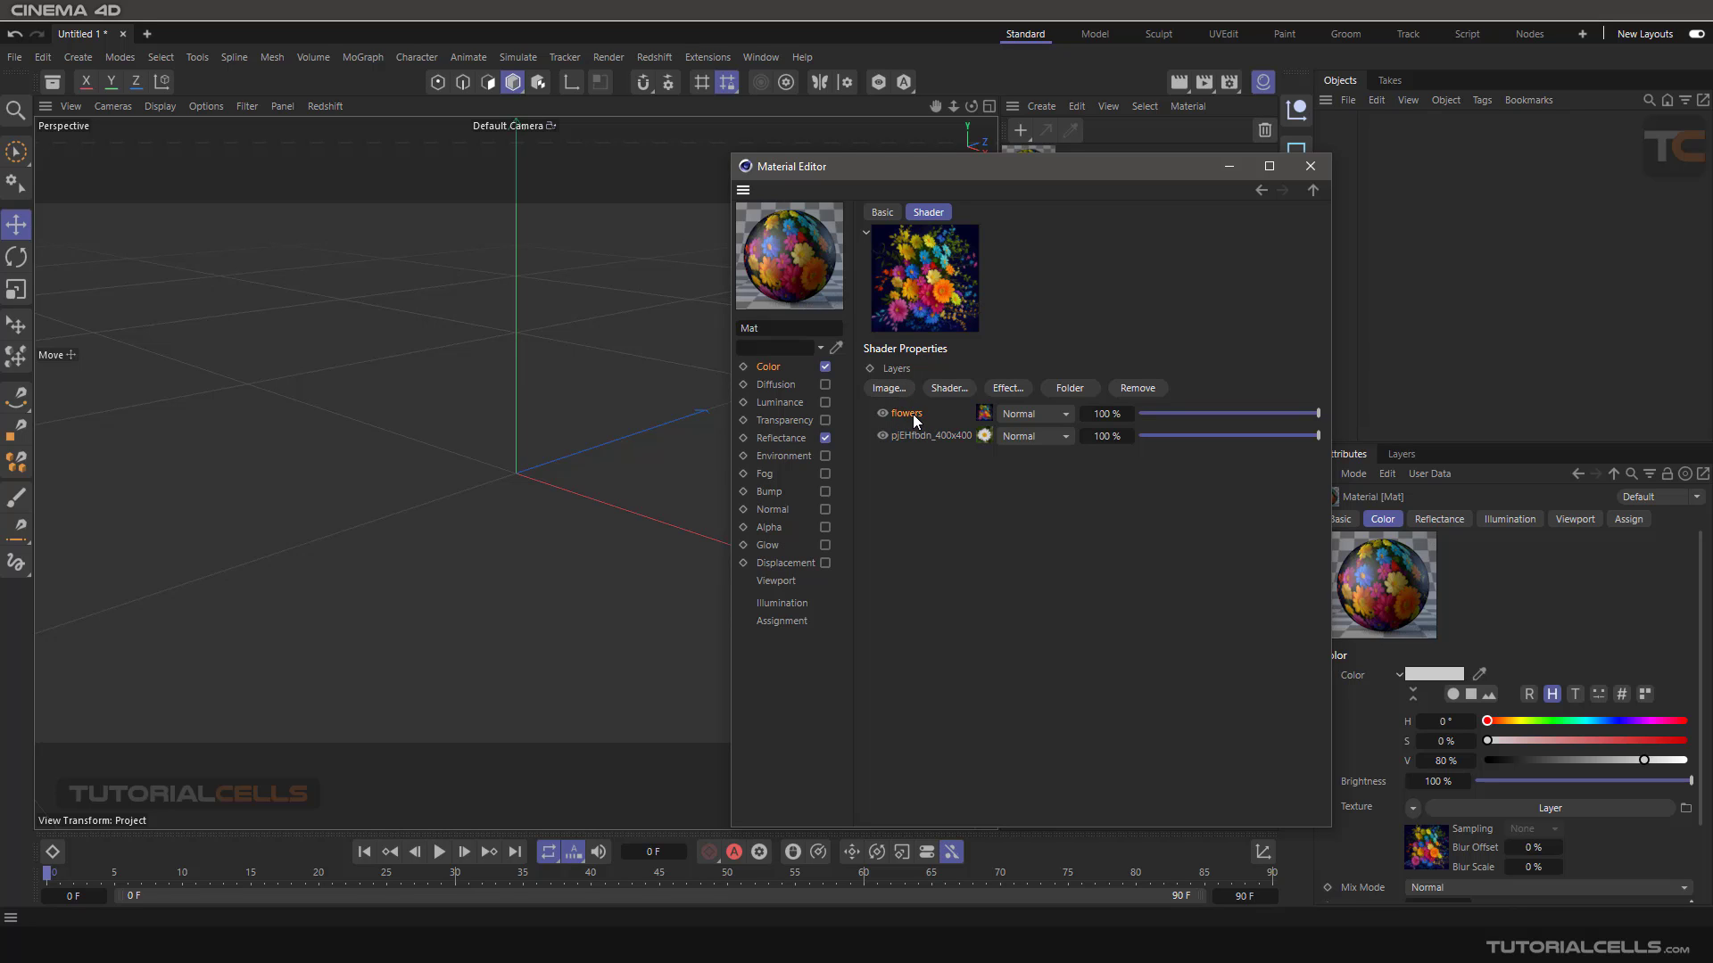
Step: Open the Layer shader preview in a separate window and place it over the viewport beside the Material Editor
right_click(912, 280)
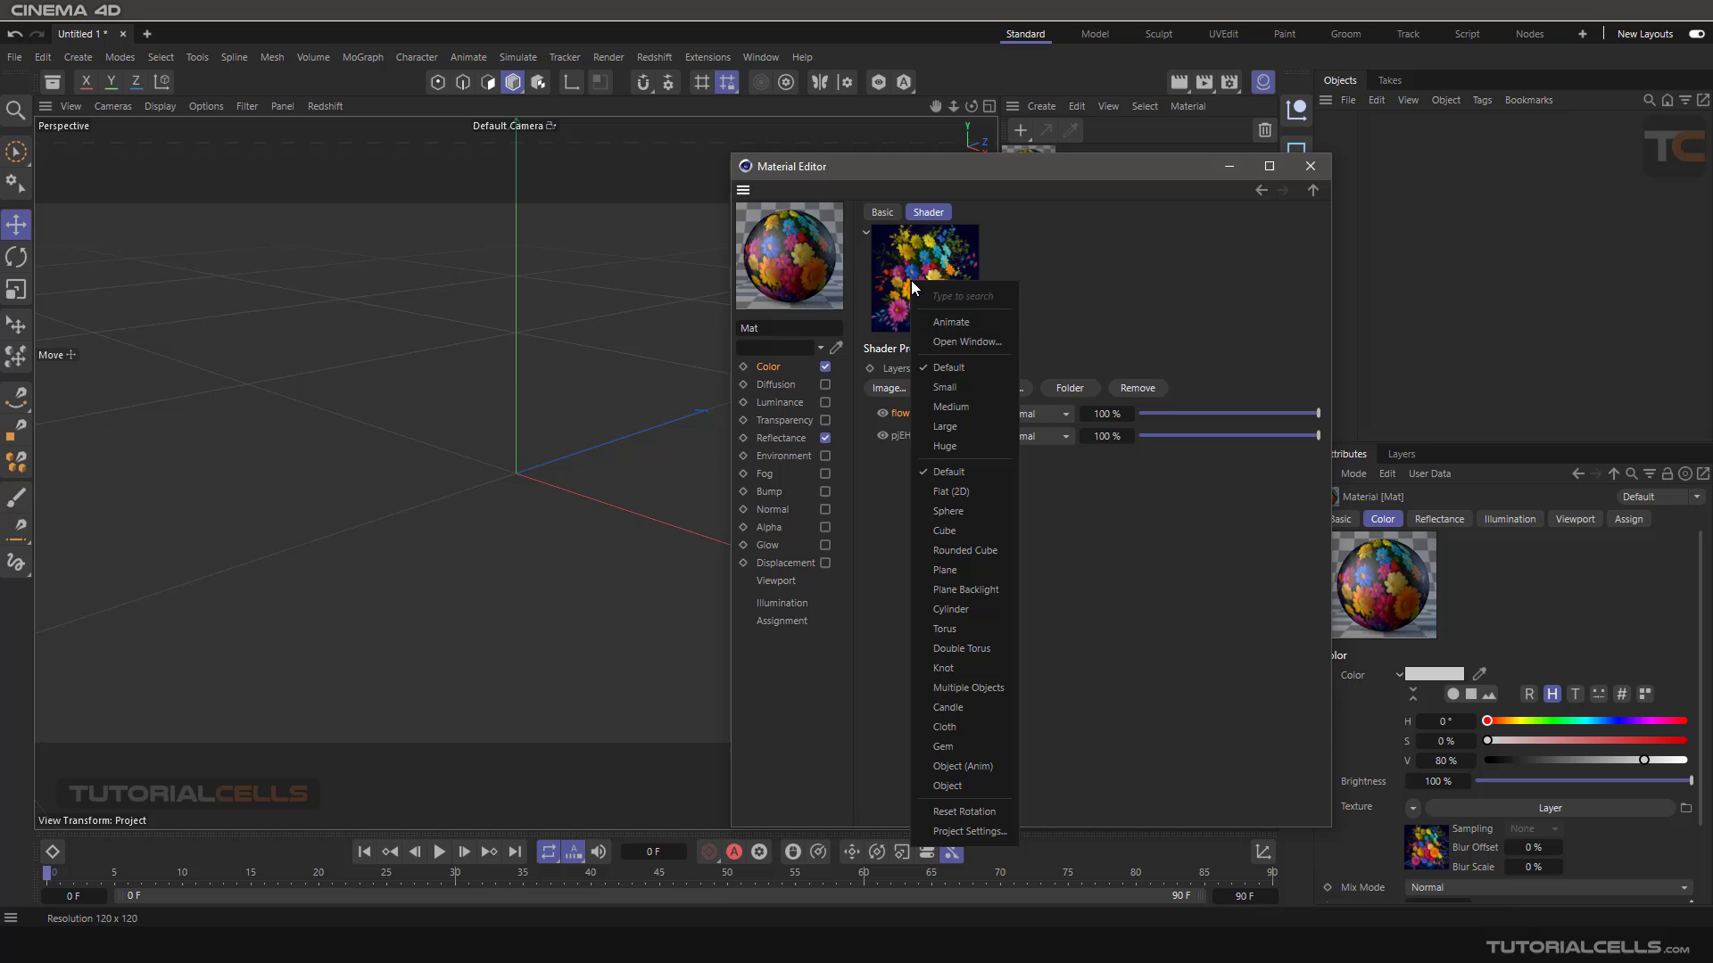
left_click(945, 341)
left_click_drag(1023, 332, 307, 233)
Step: Move the daisy image layer above the flowers layer and back below it
left_click_drag(920, 439, 915, 410)
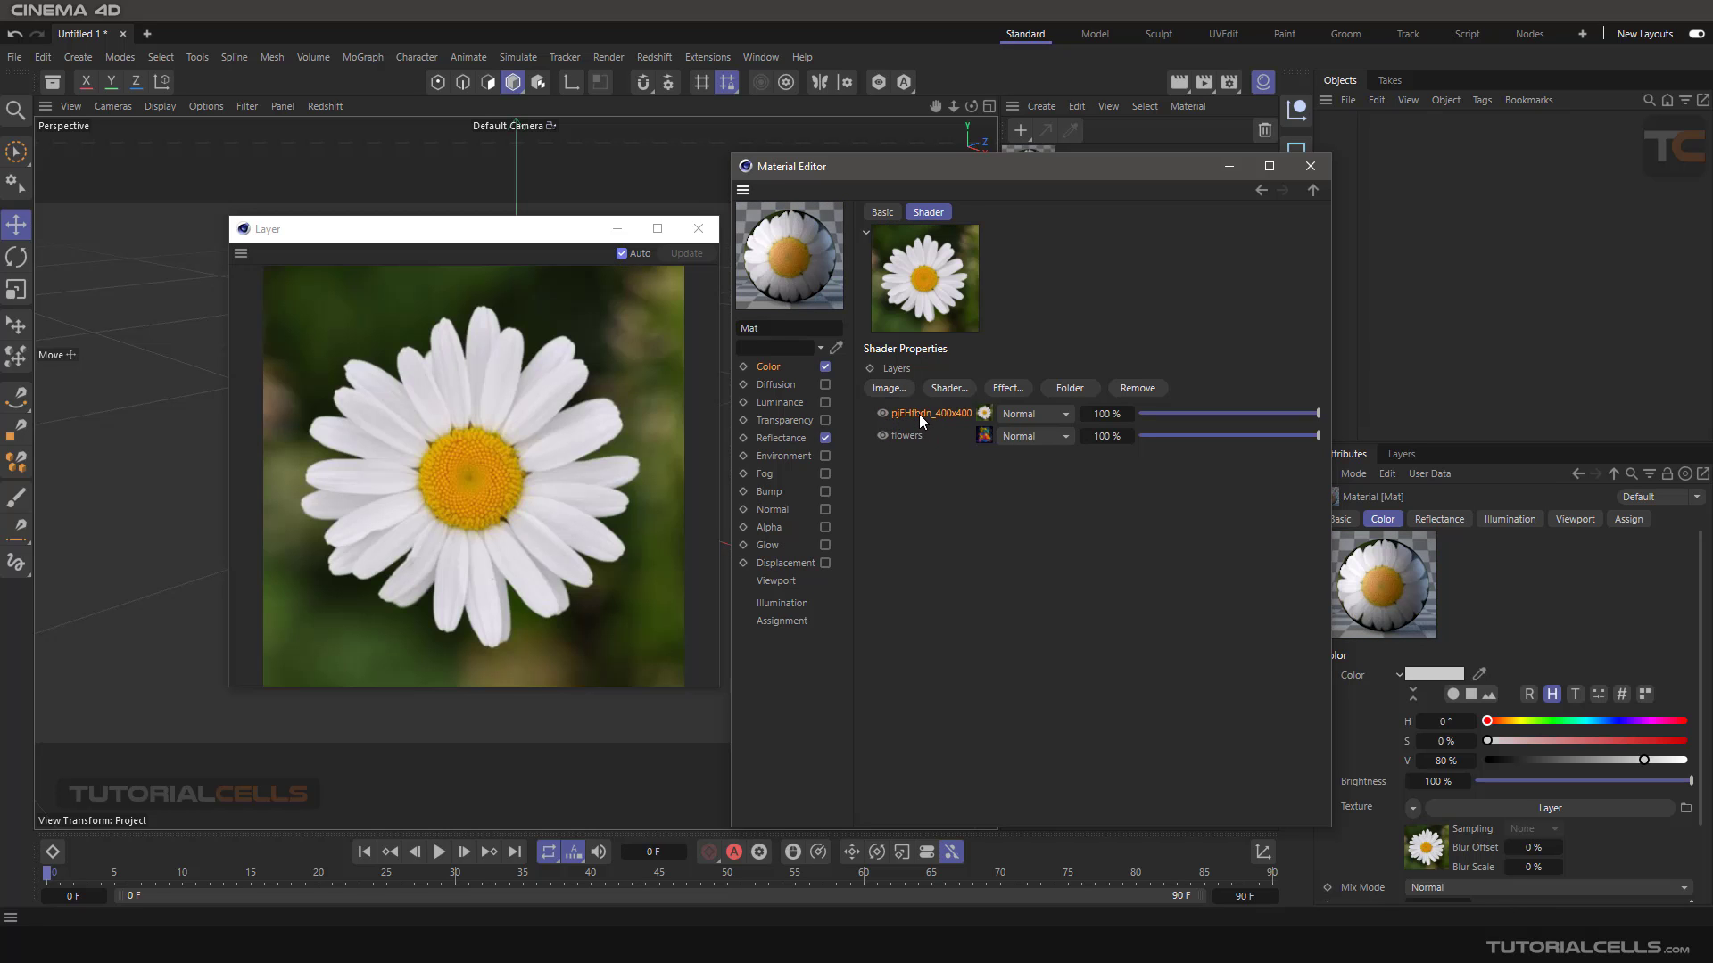
left_click_drag(919, 415, 919, 439)
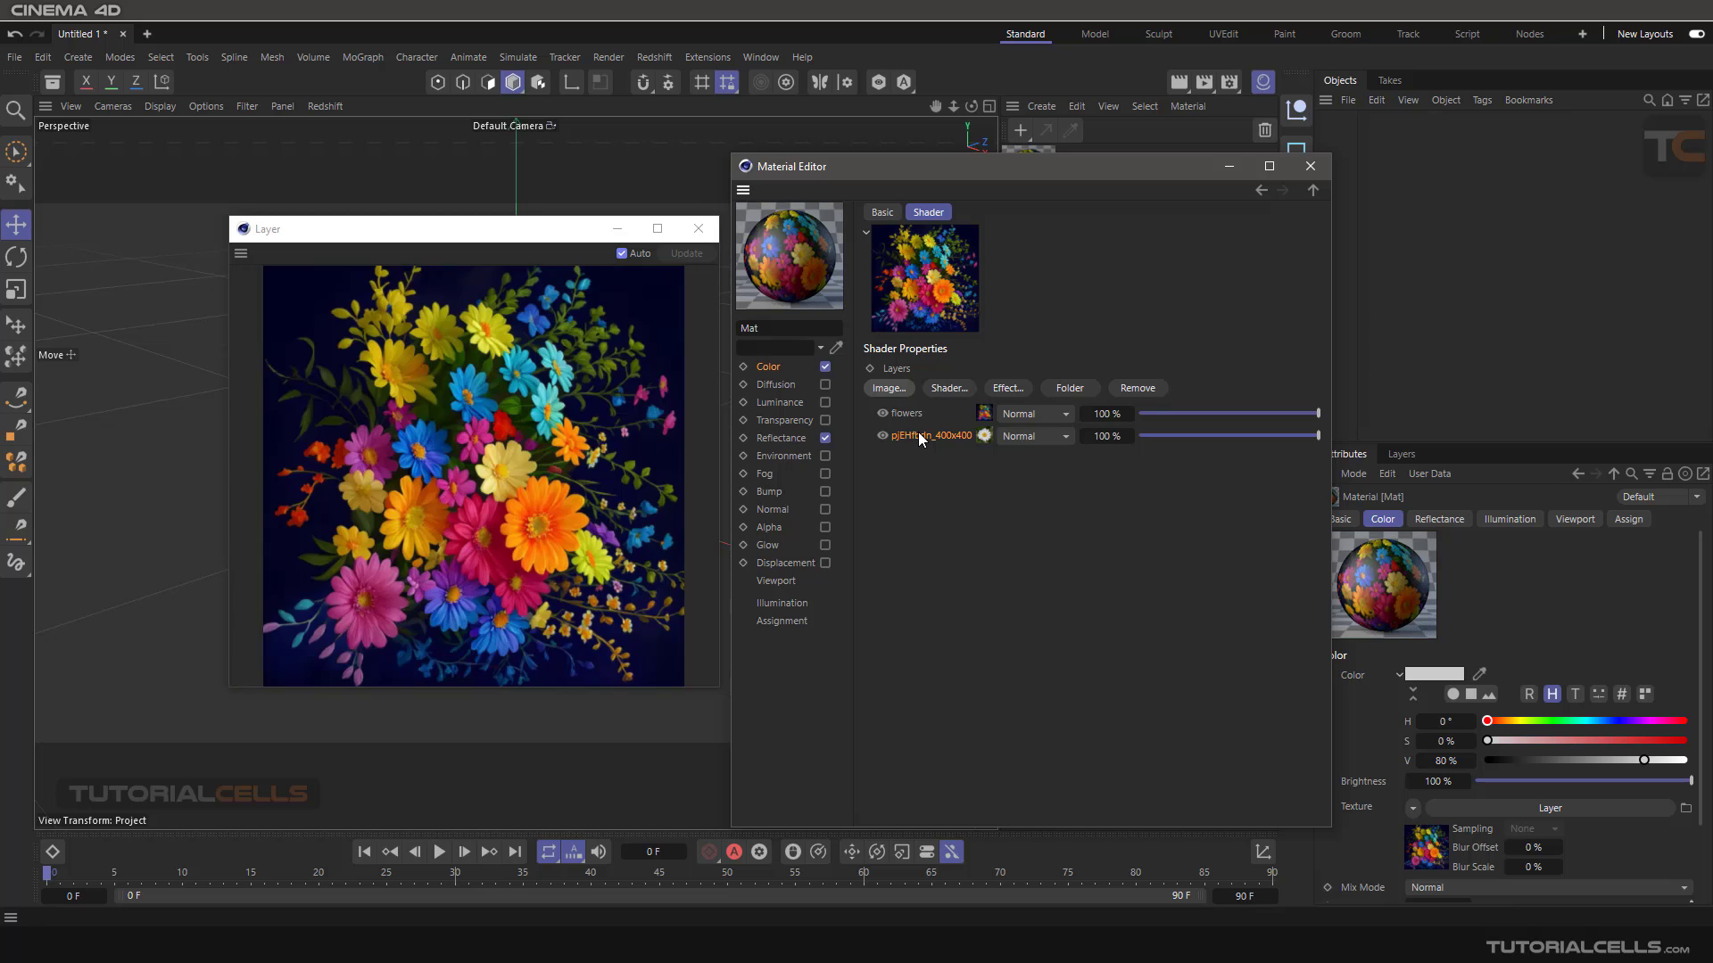
Step: Try the Multiply, Darken and Subtract blend modes on the flowers layer, and restore it to Normal
left_click(1024, 415)
left_click(1024, 465)
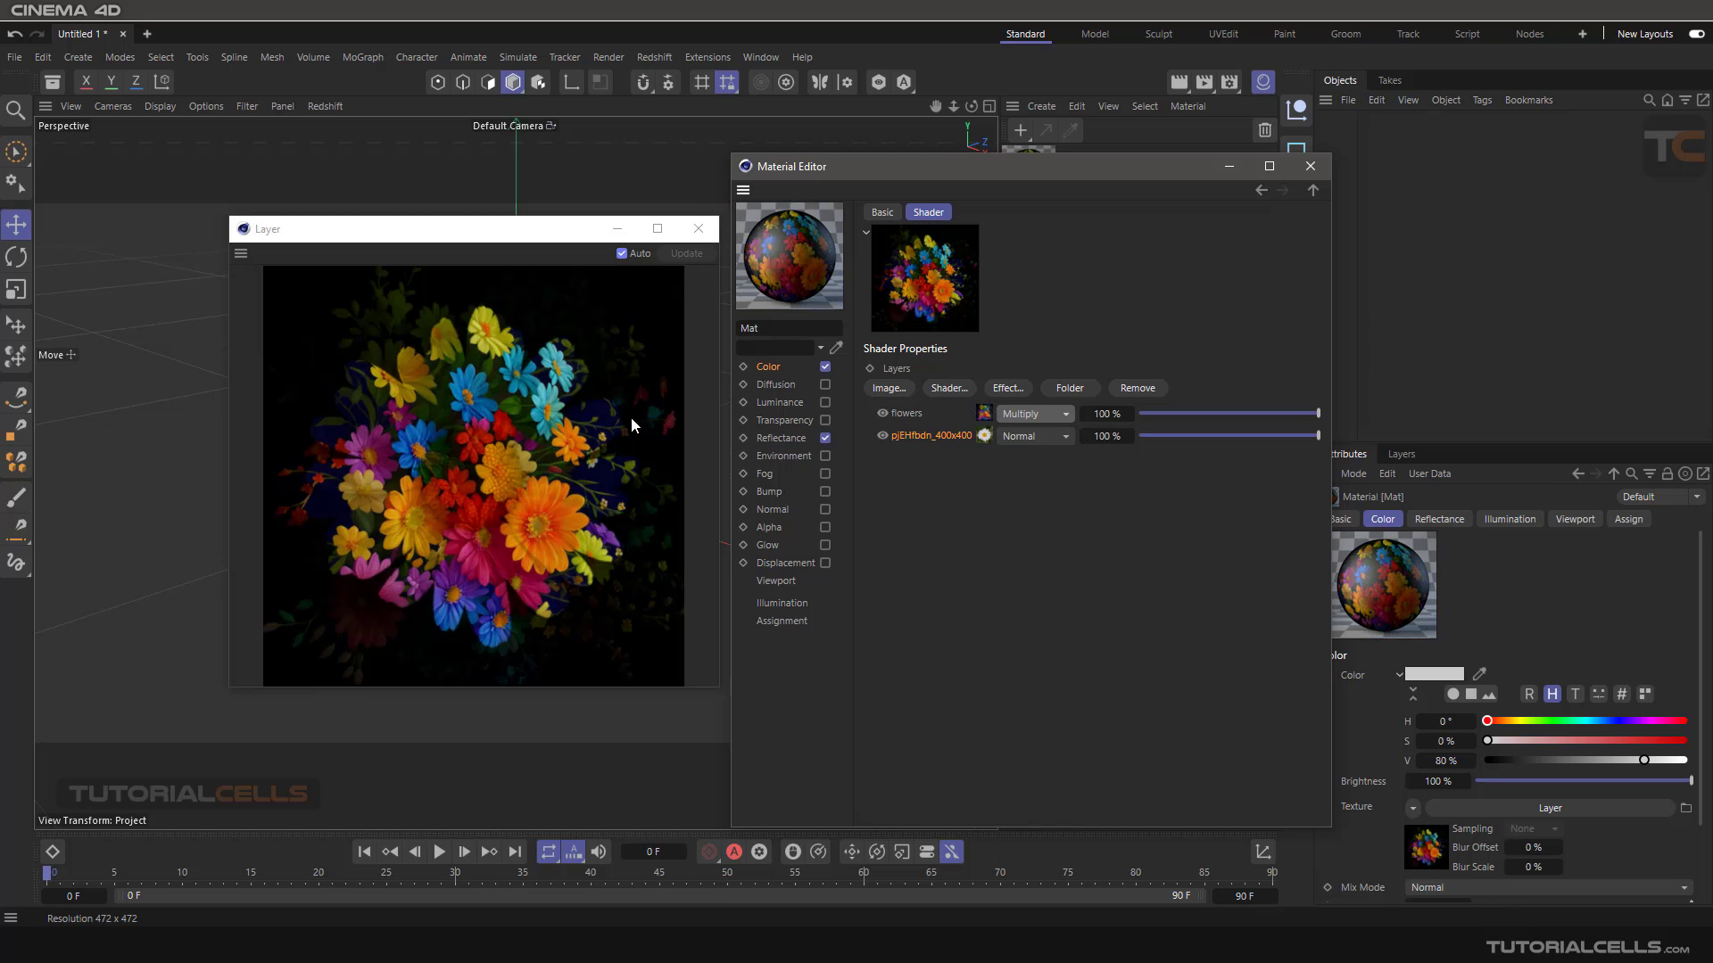
left_click(1063, 415)
left_click(1032, 614)
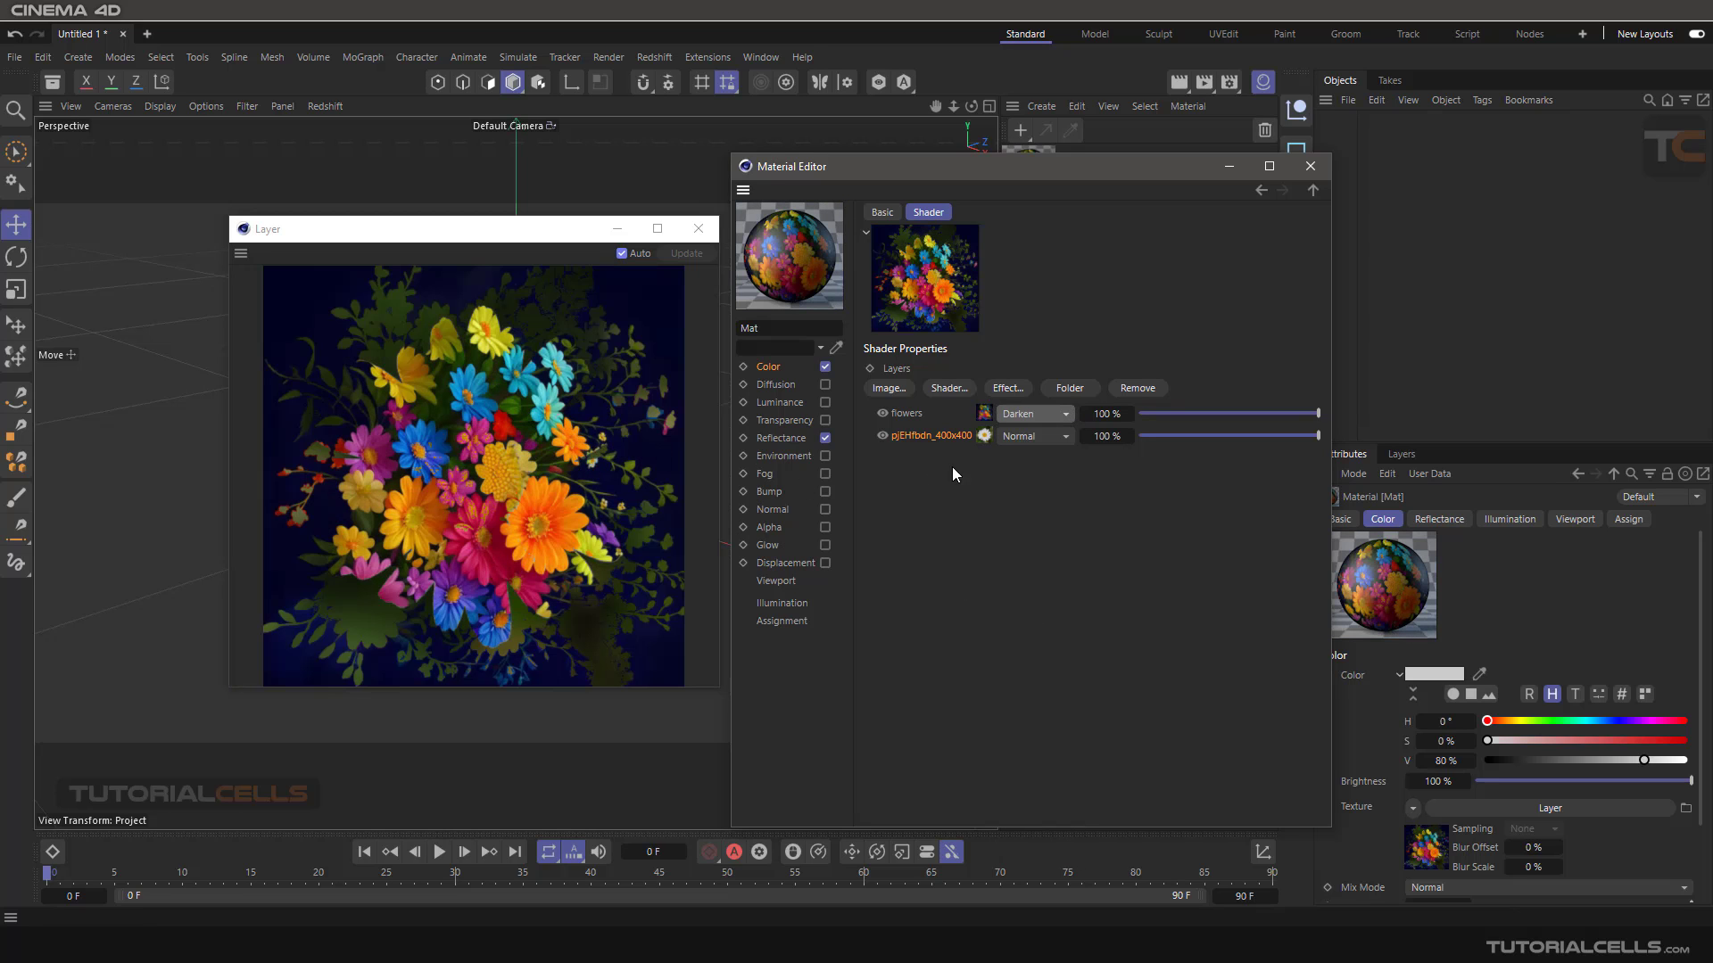
left_click(1015, 412)
left_click(1019, 673)
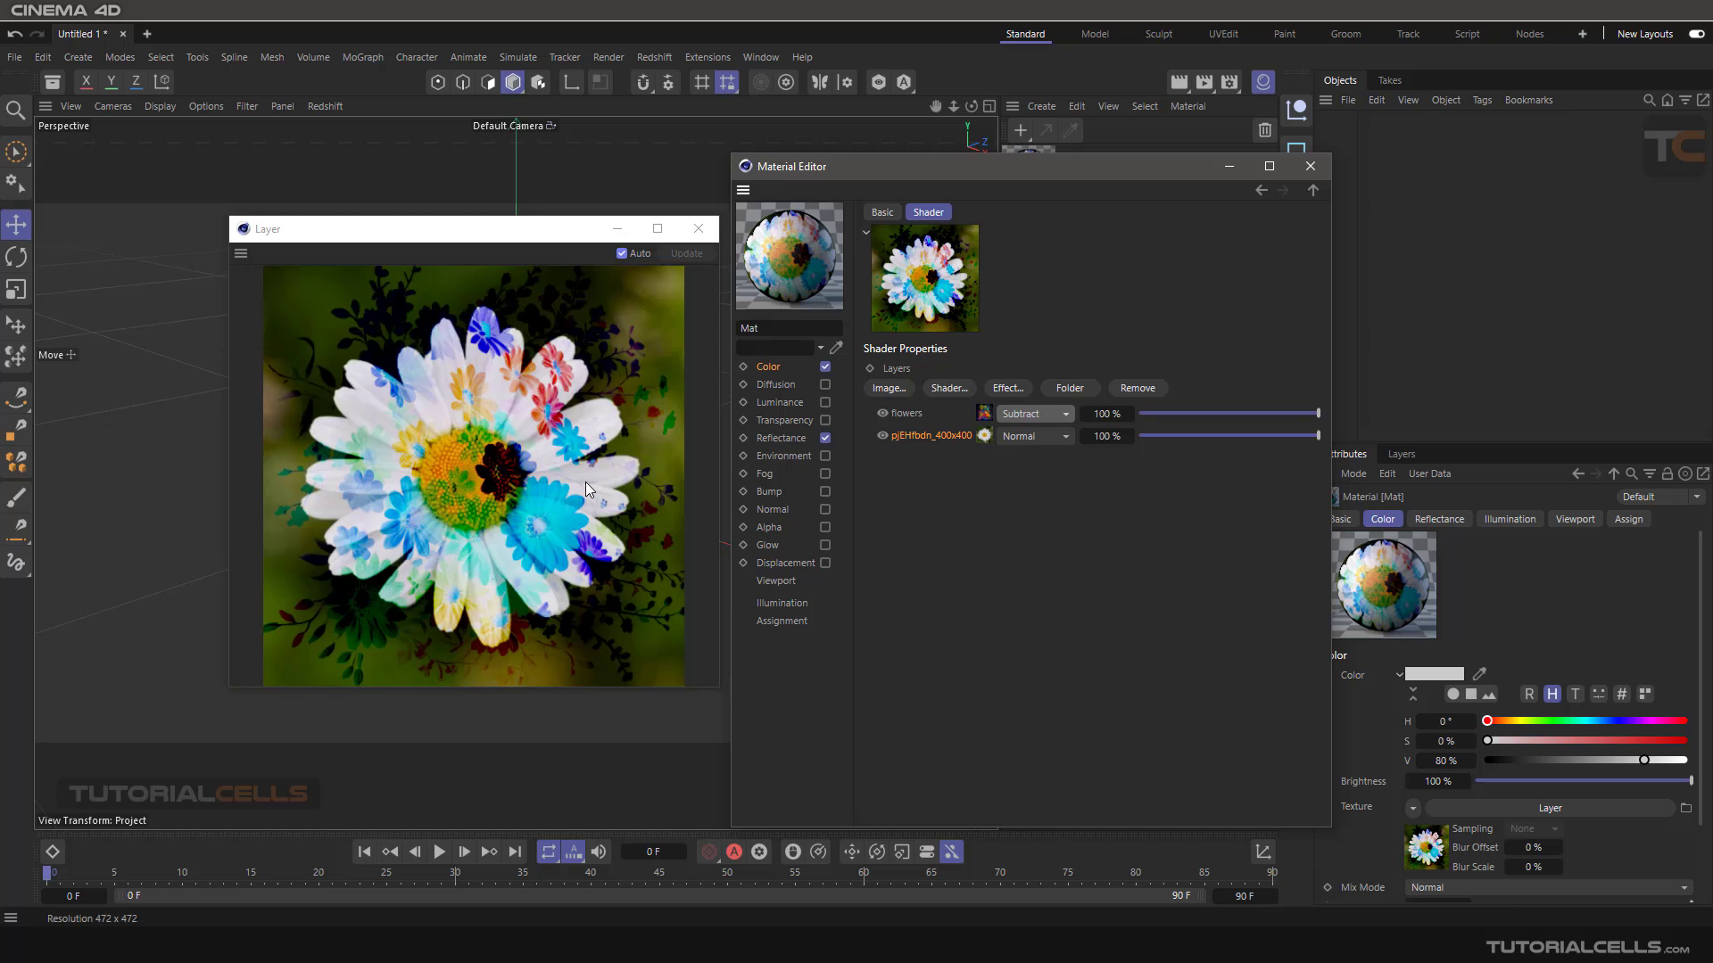
left_click(1018, 414)
left_click(1035, 439)
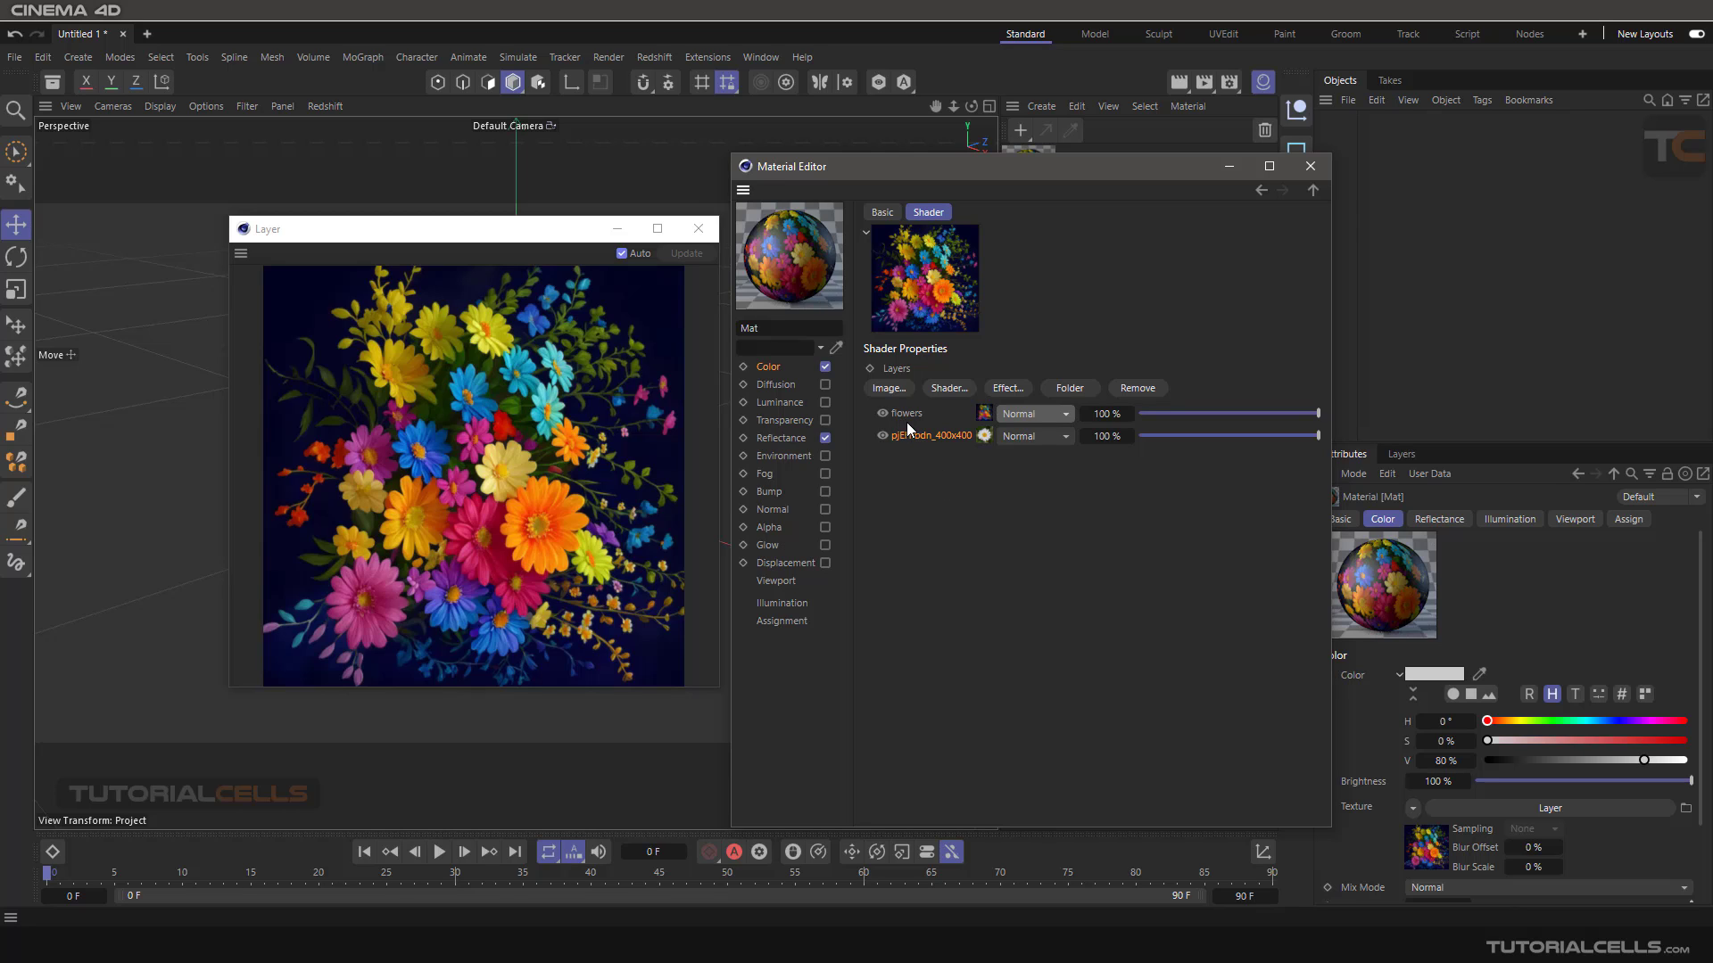
left_click(951, 389)
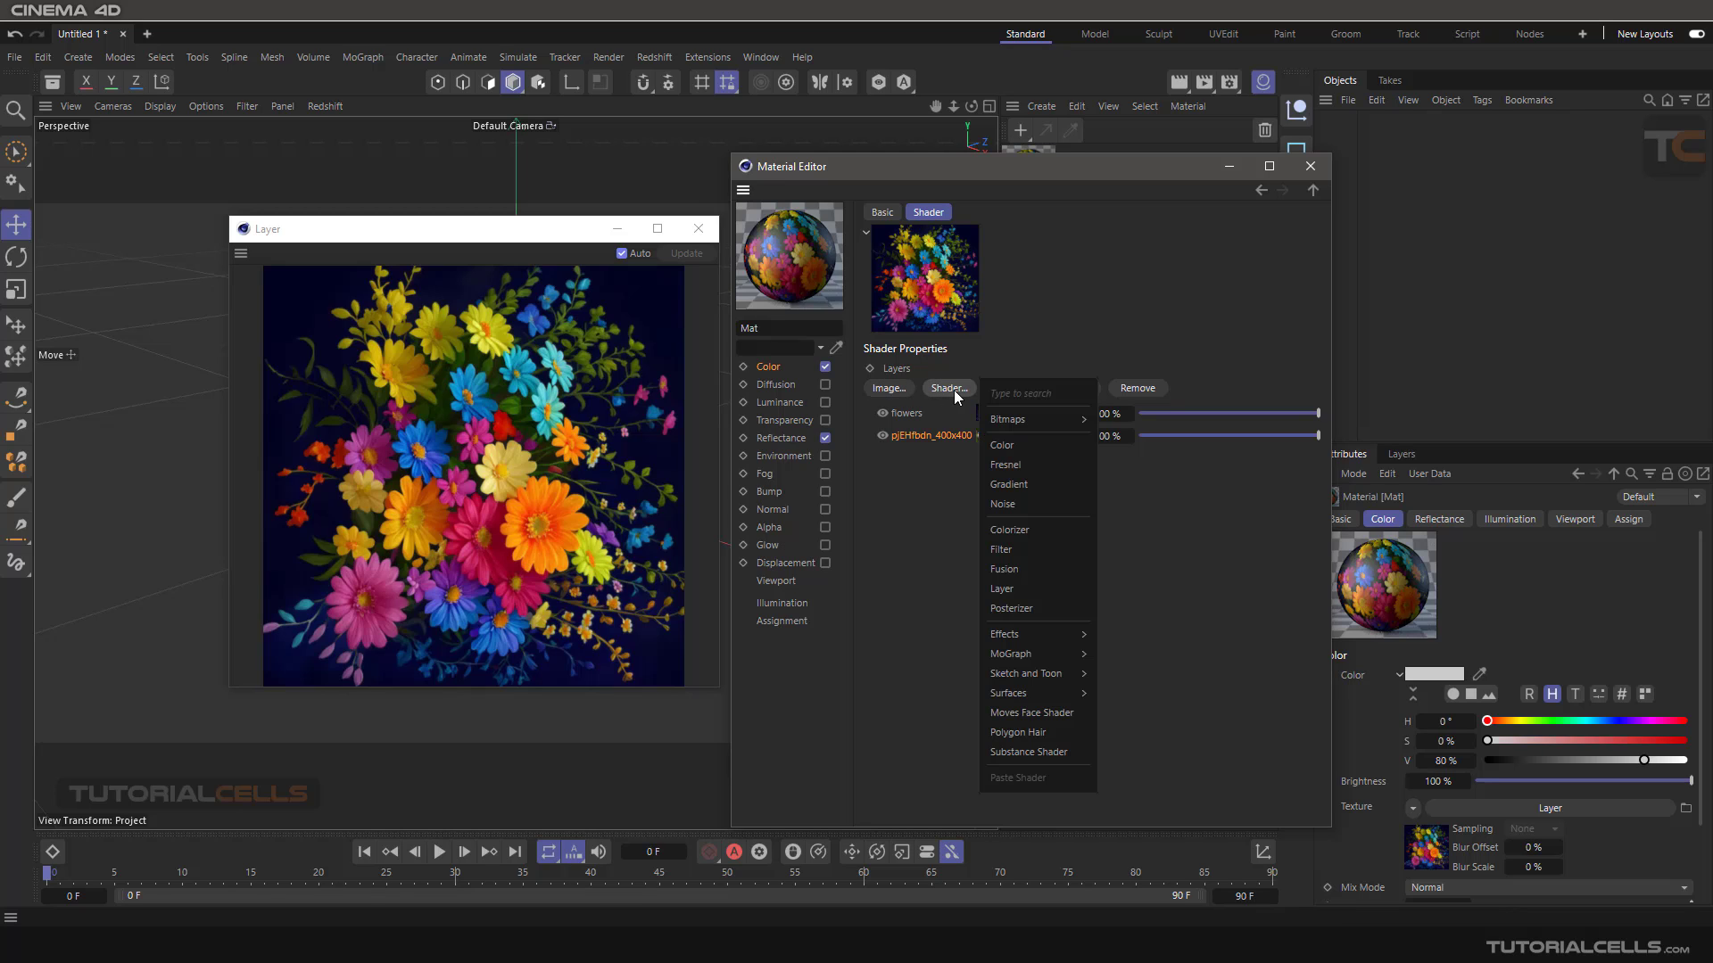
left_click(937, 485)
left_click(1005, 389)
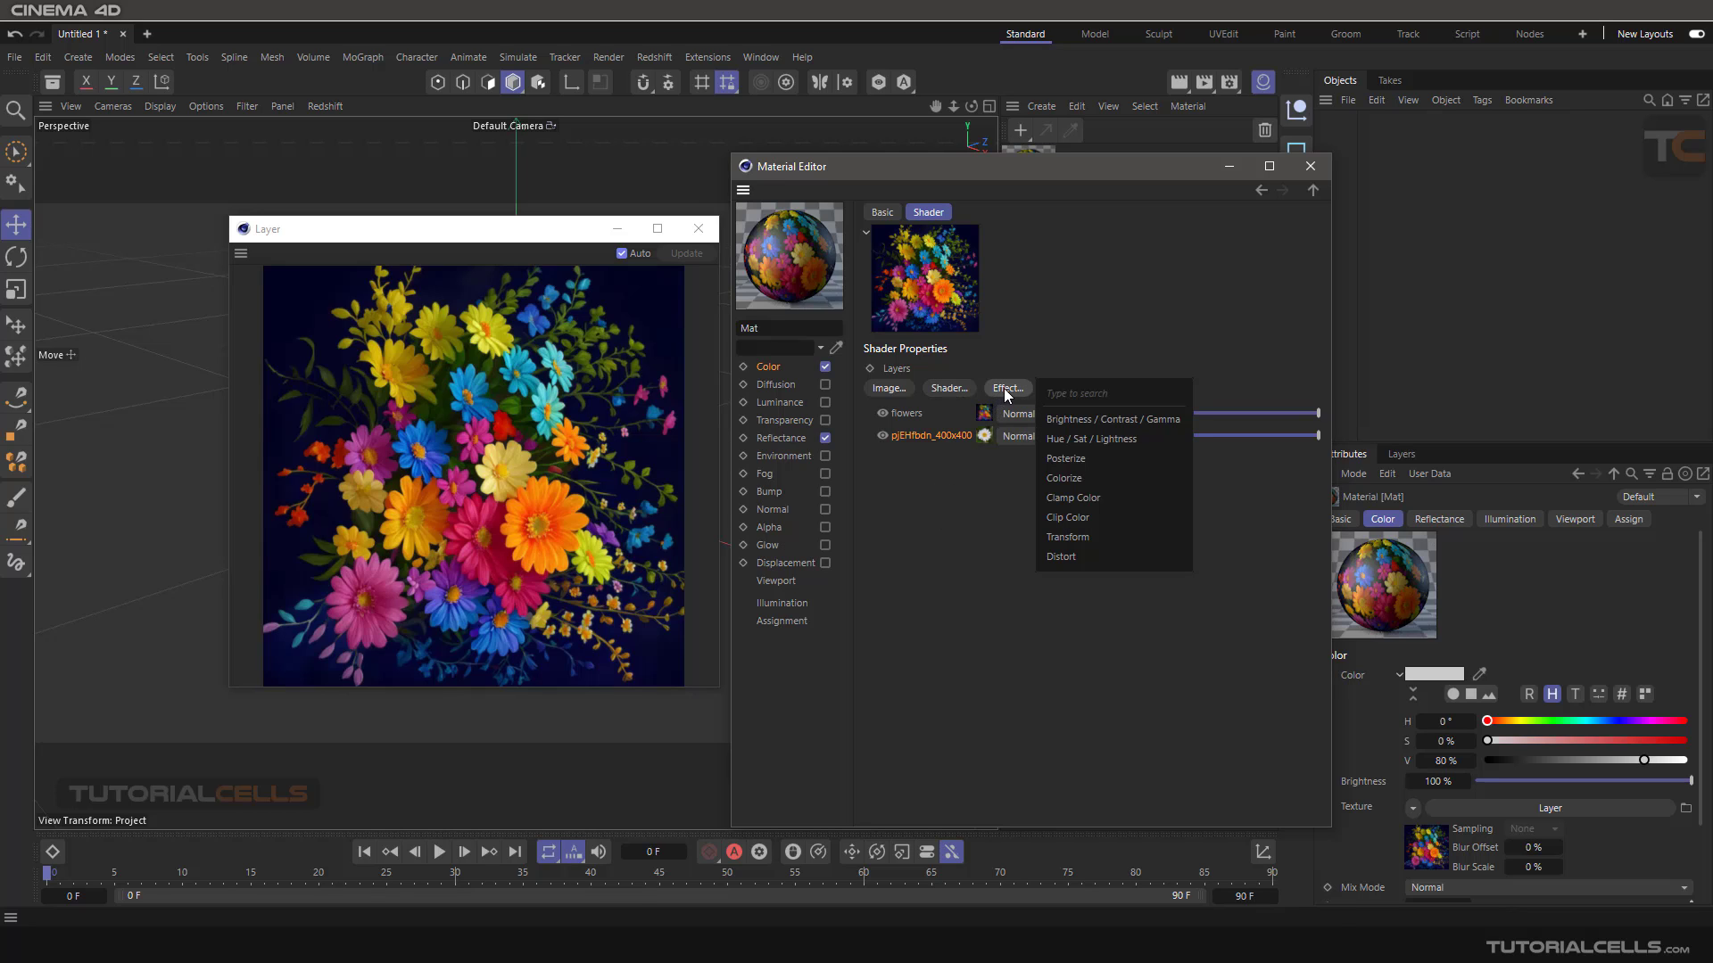
left_click(1004, 389)
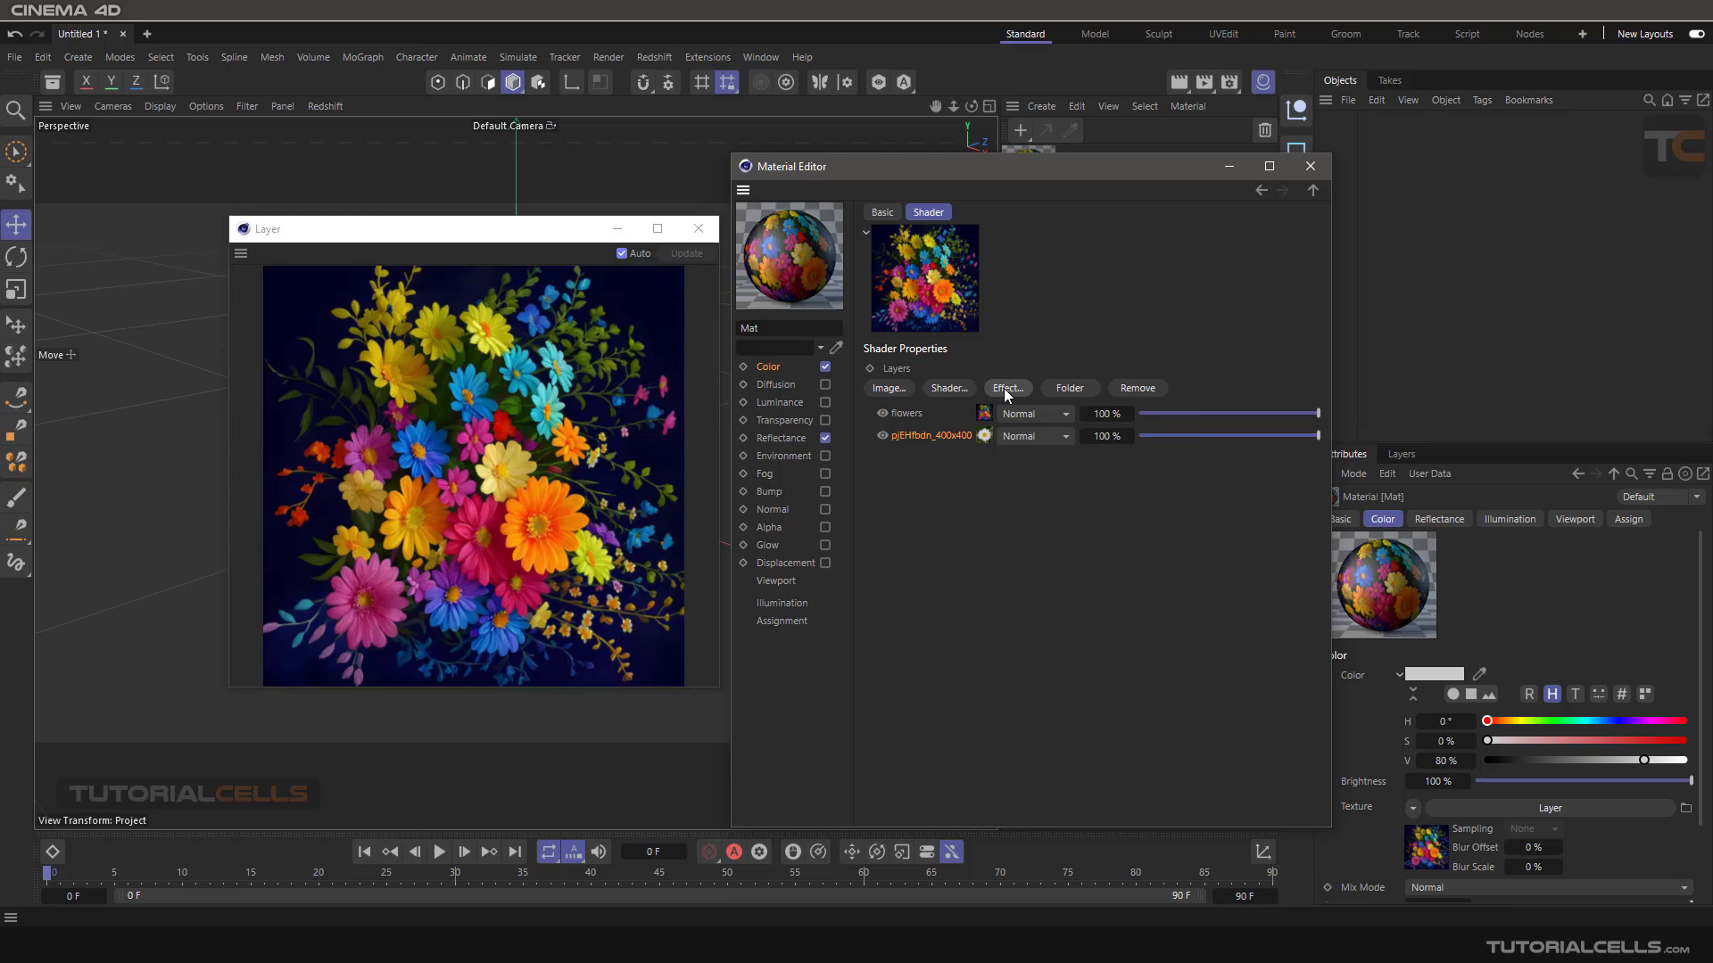
Step: Add a Gradient shader layer and place it between the flowers and daisy image layers
left_click(945, 390)
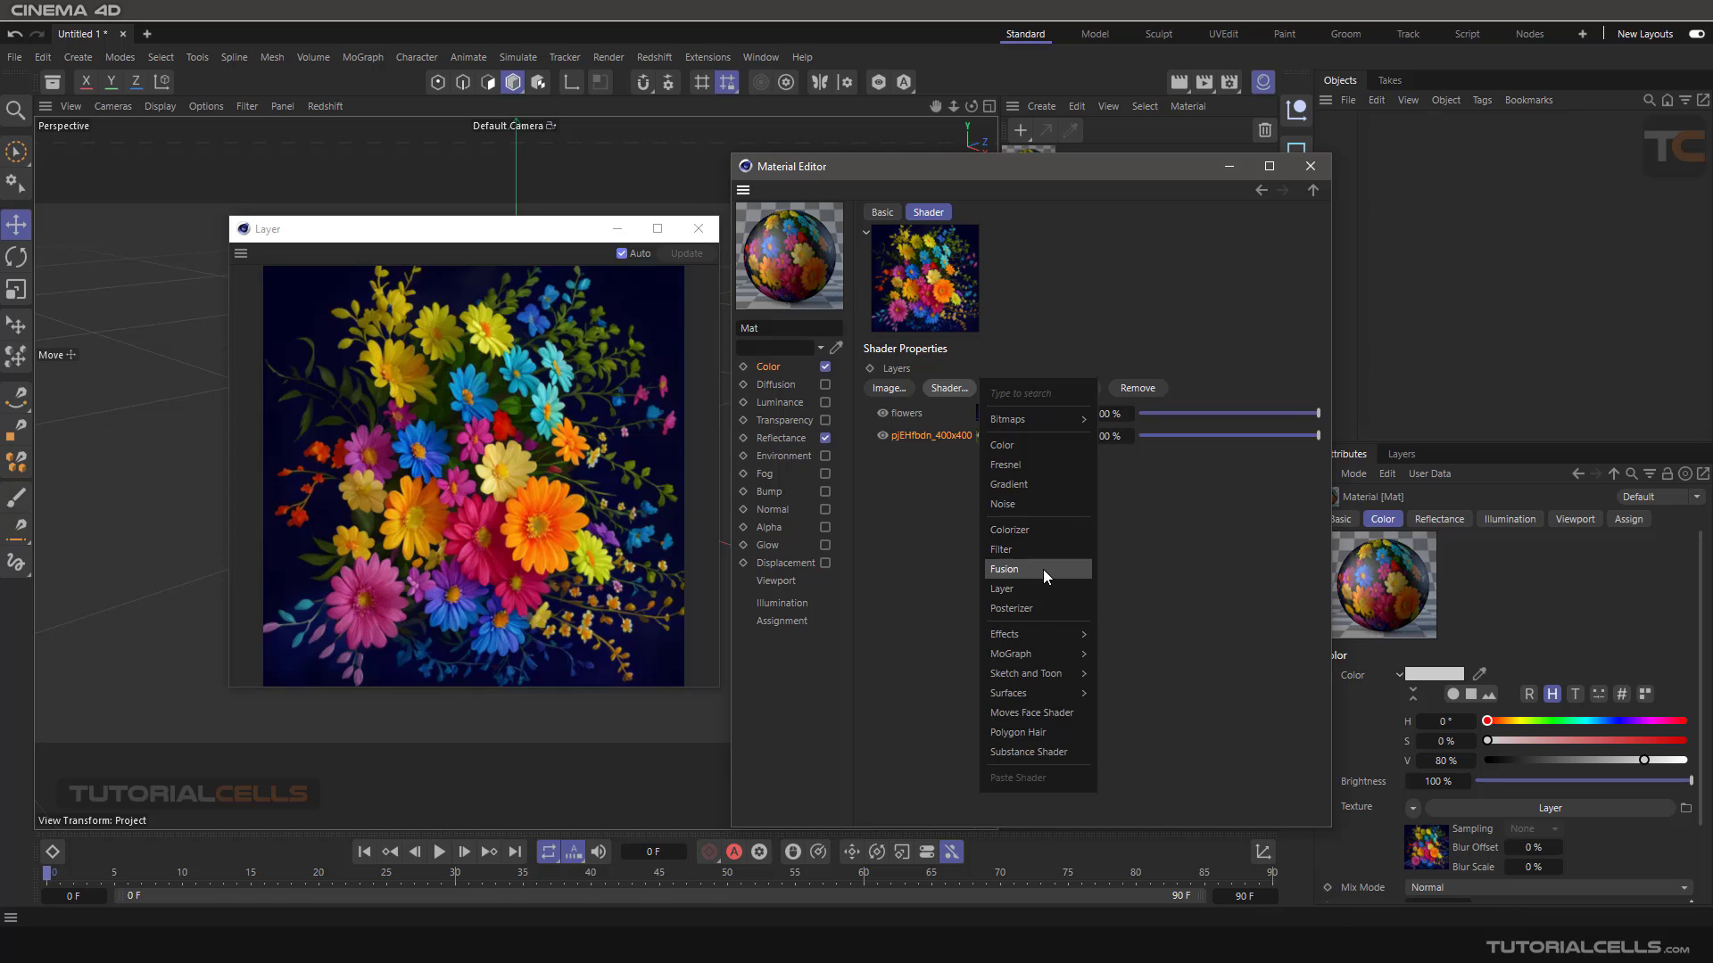
left_click(1033, 493)
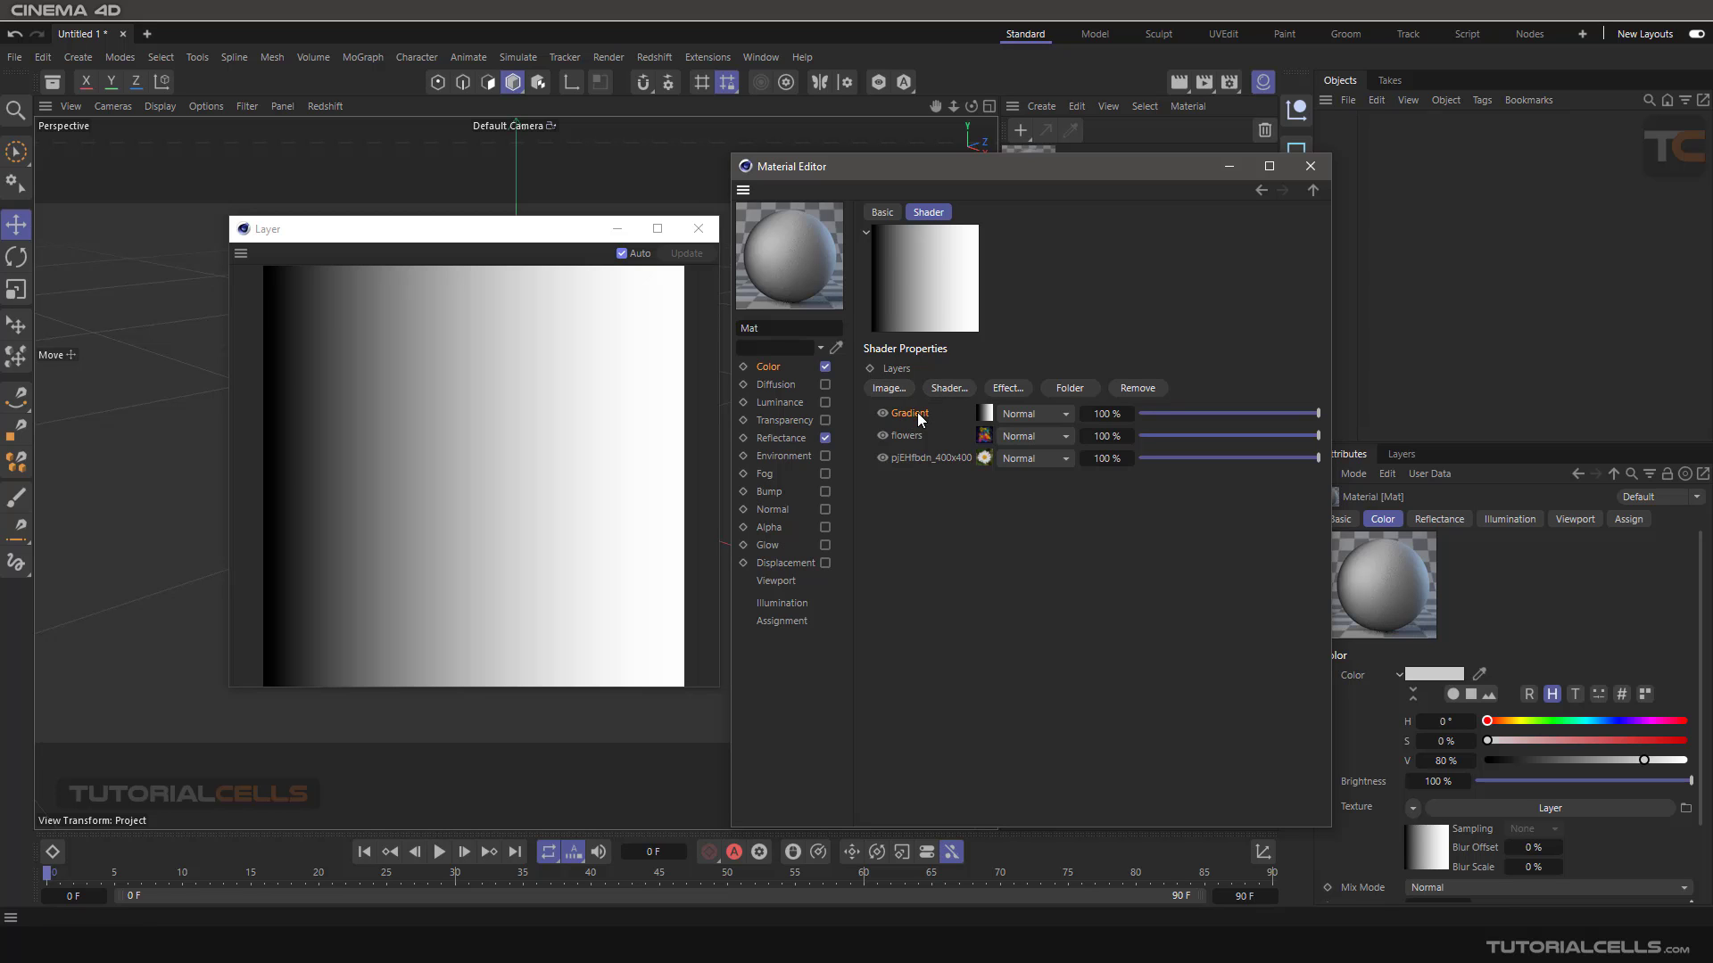
left_click_drag(918, 419, 915, 439)
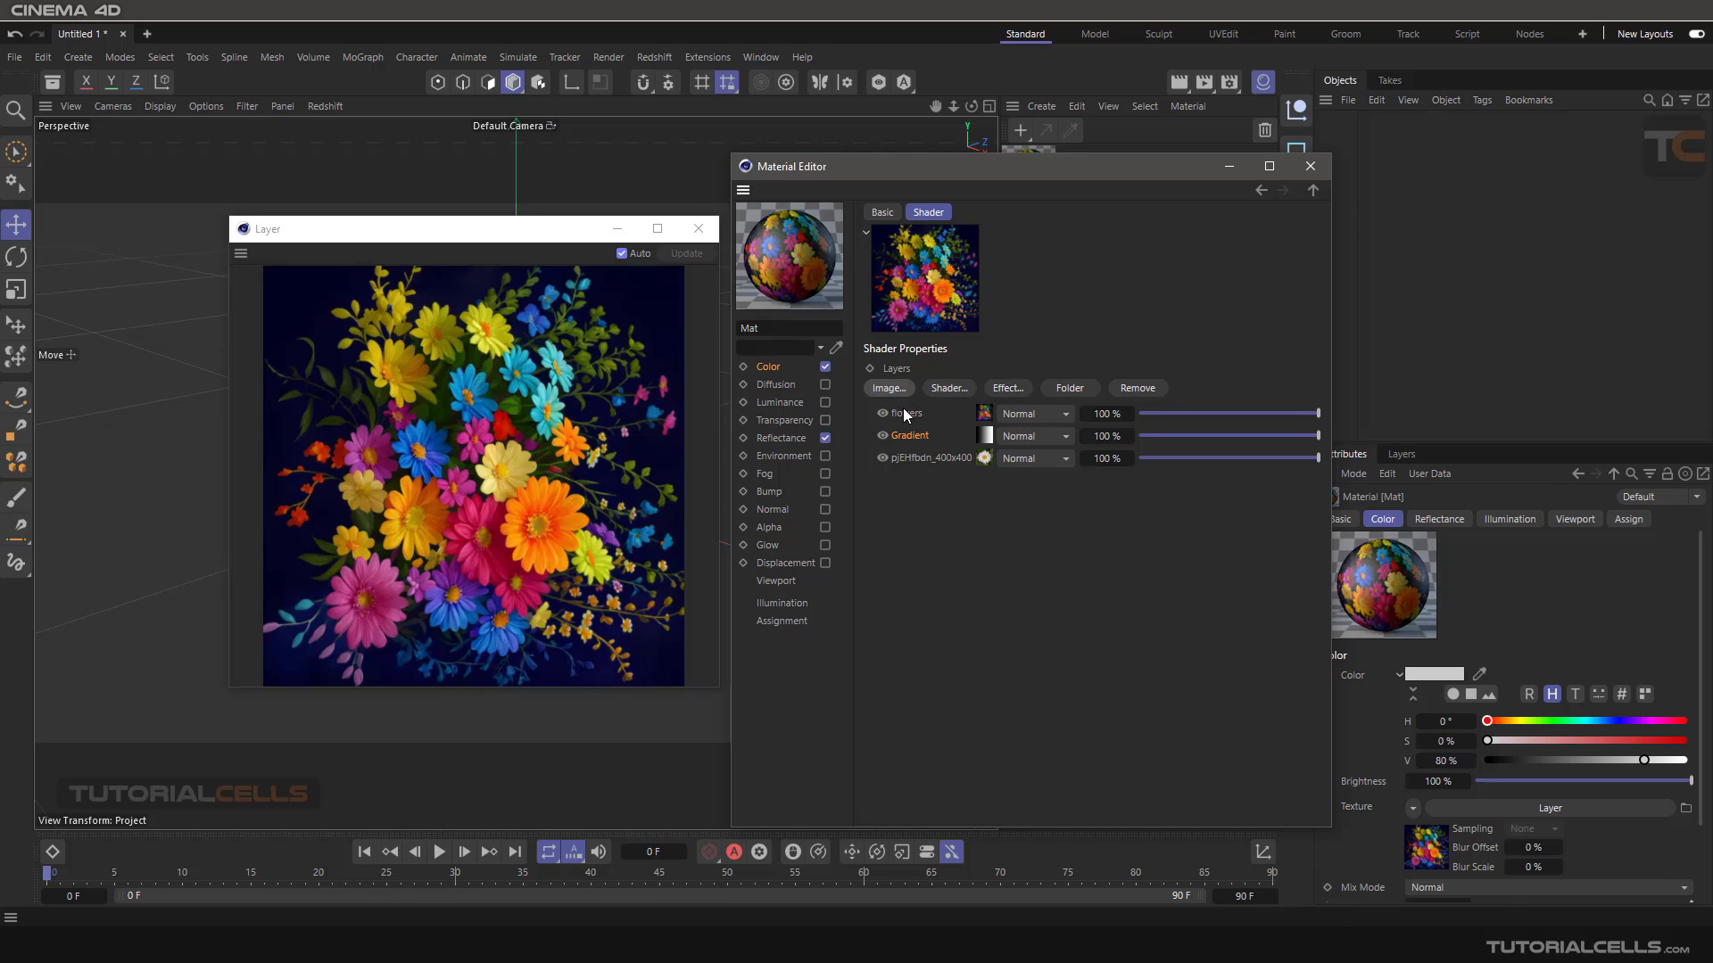
Step: Set the Gradient layer's blend mode to Layer Mask to mask the flowers, and delete the Gradient layer
left_click(1030, 436)
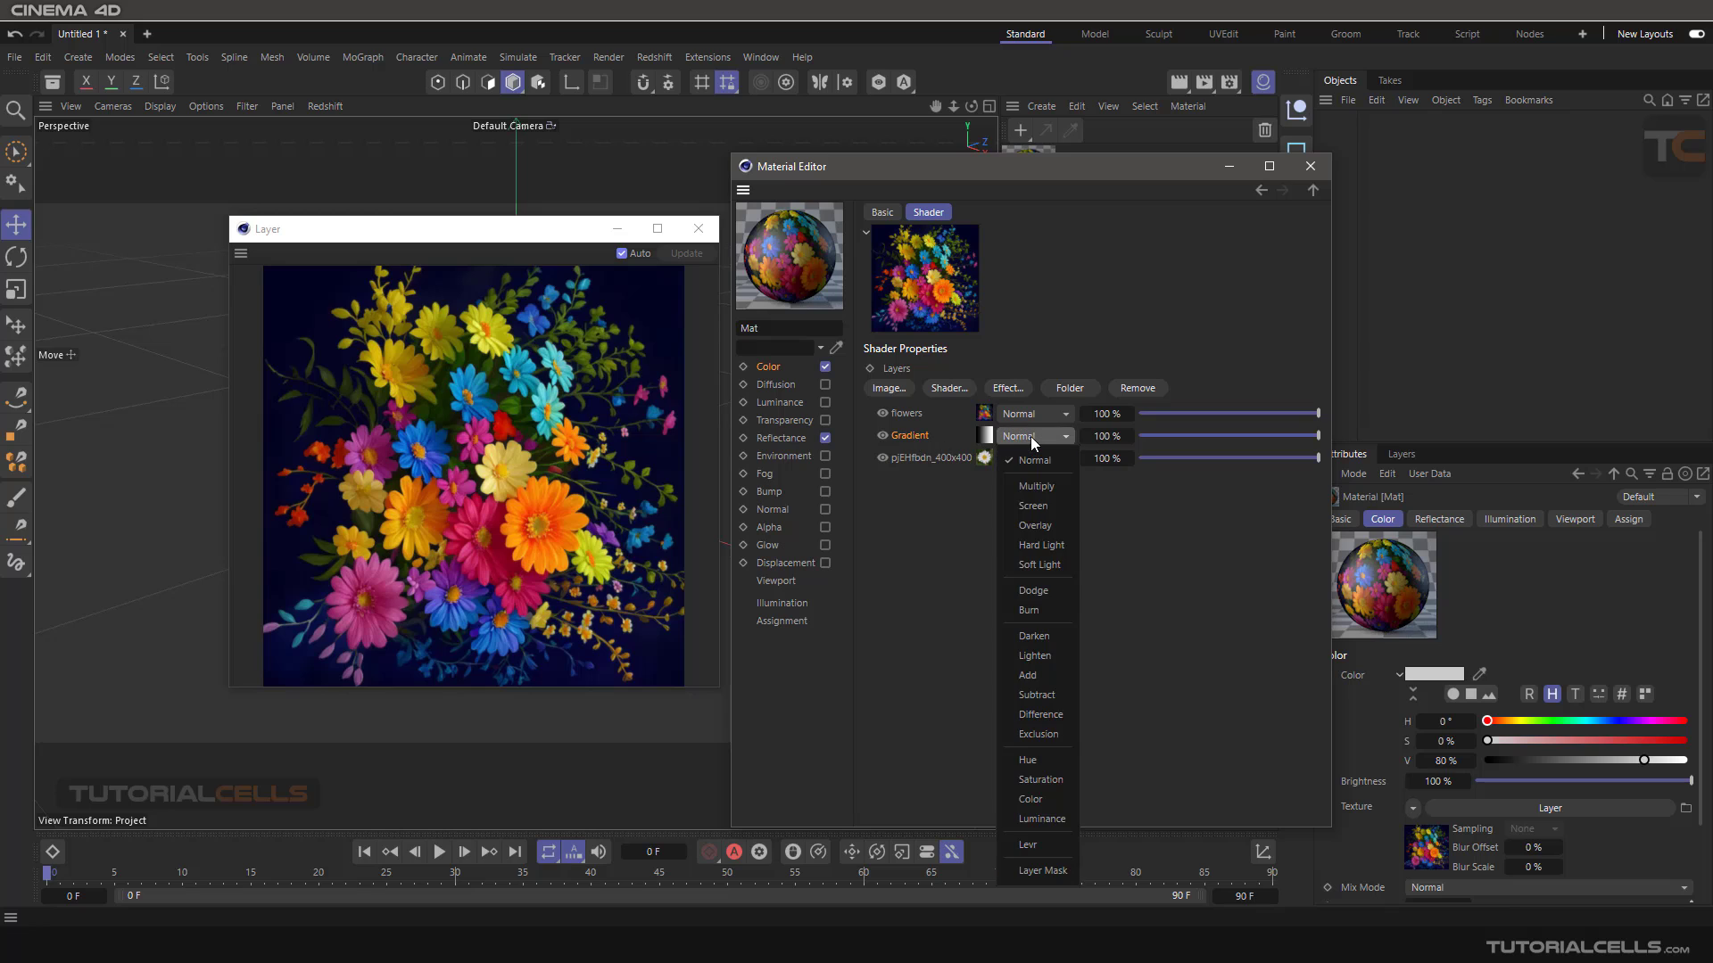
left_click(1043, 870)
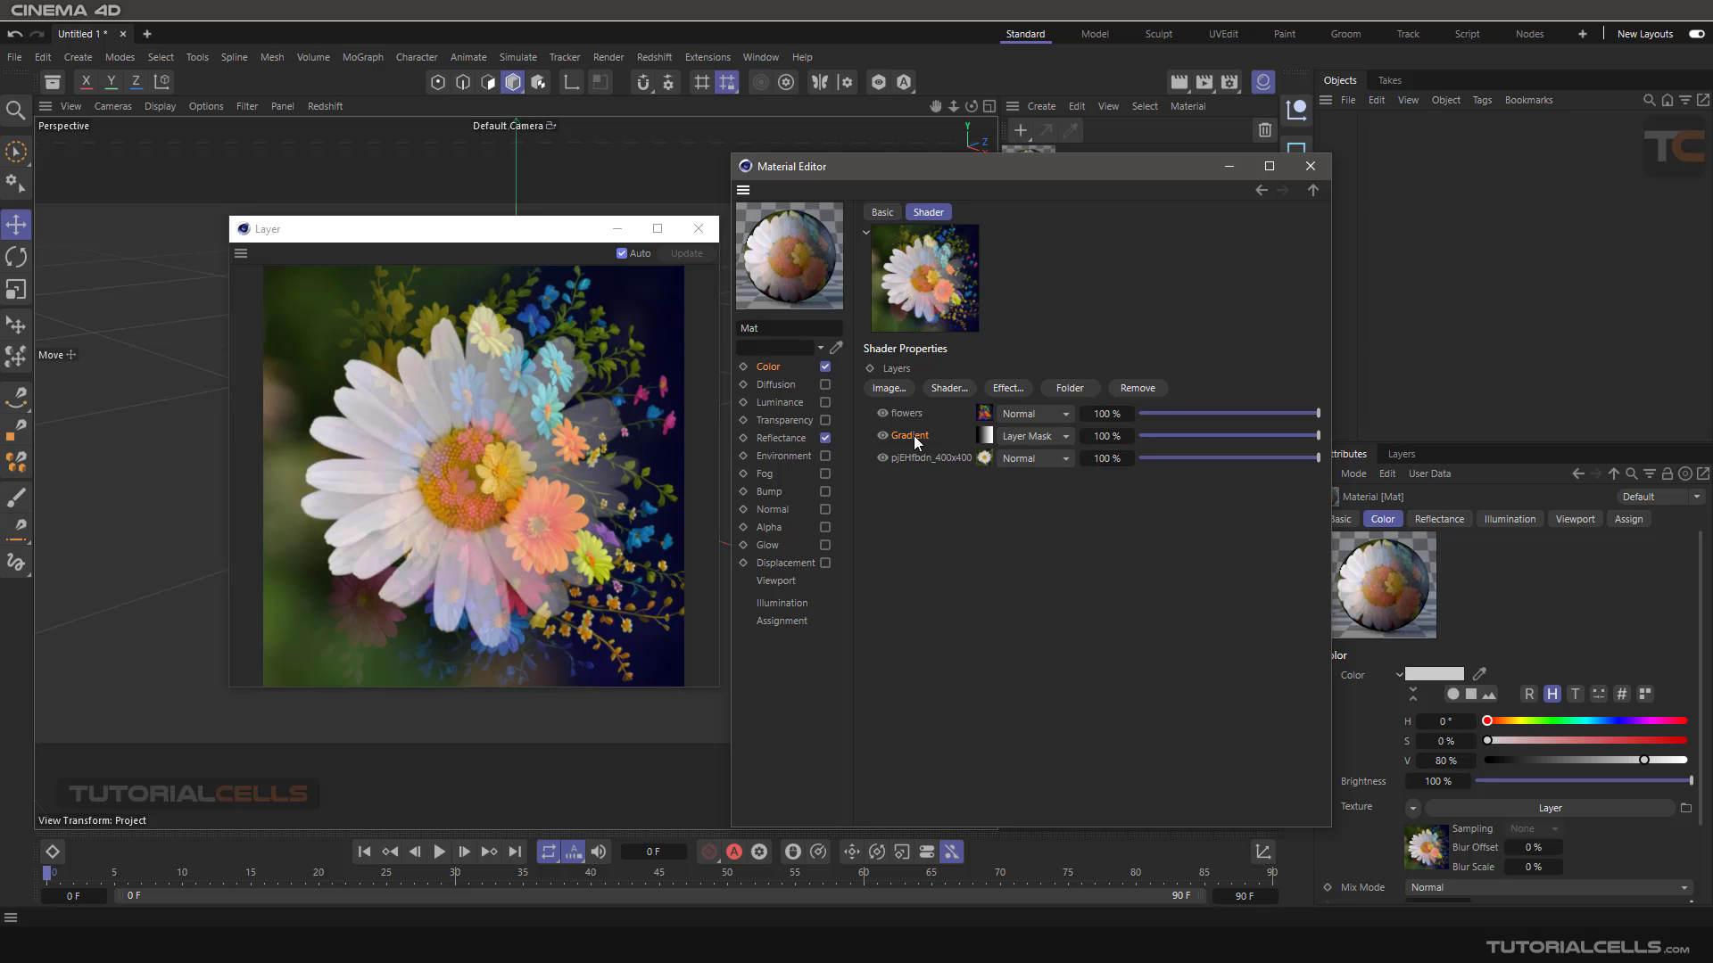
key("Delete")
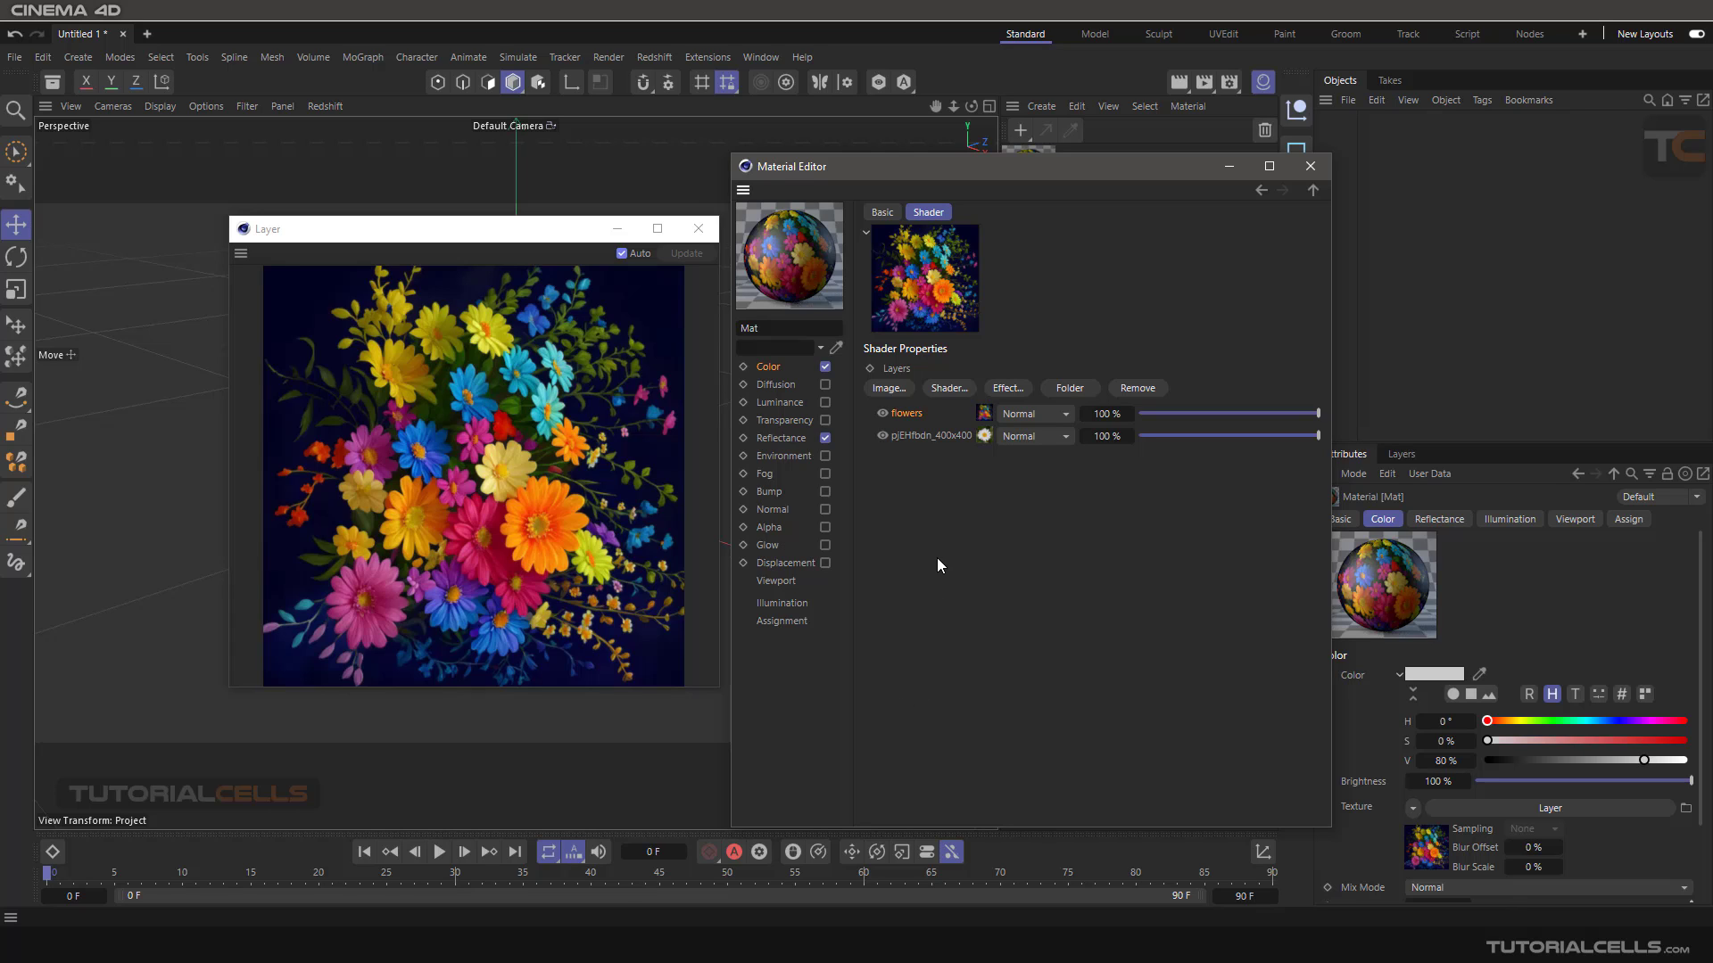
left_click(949, 388)
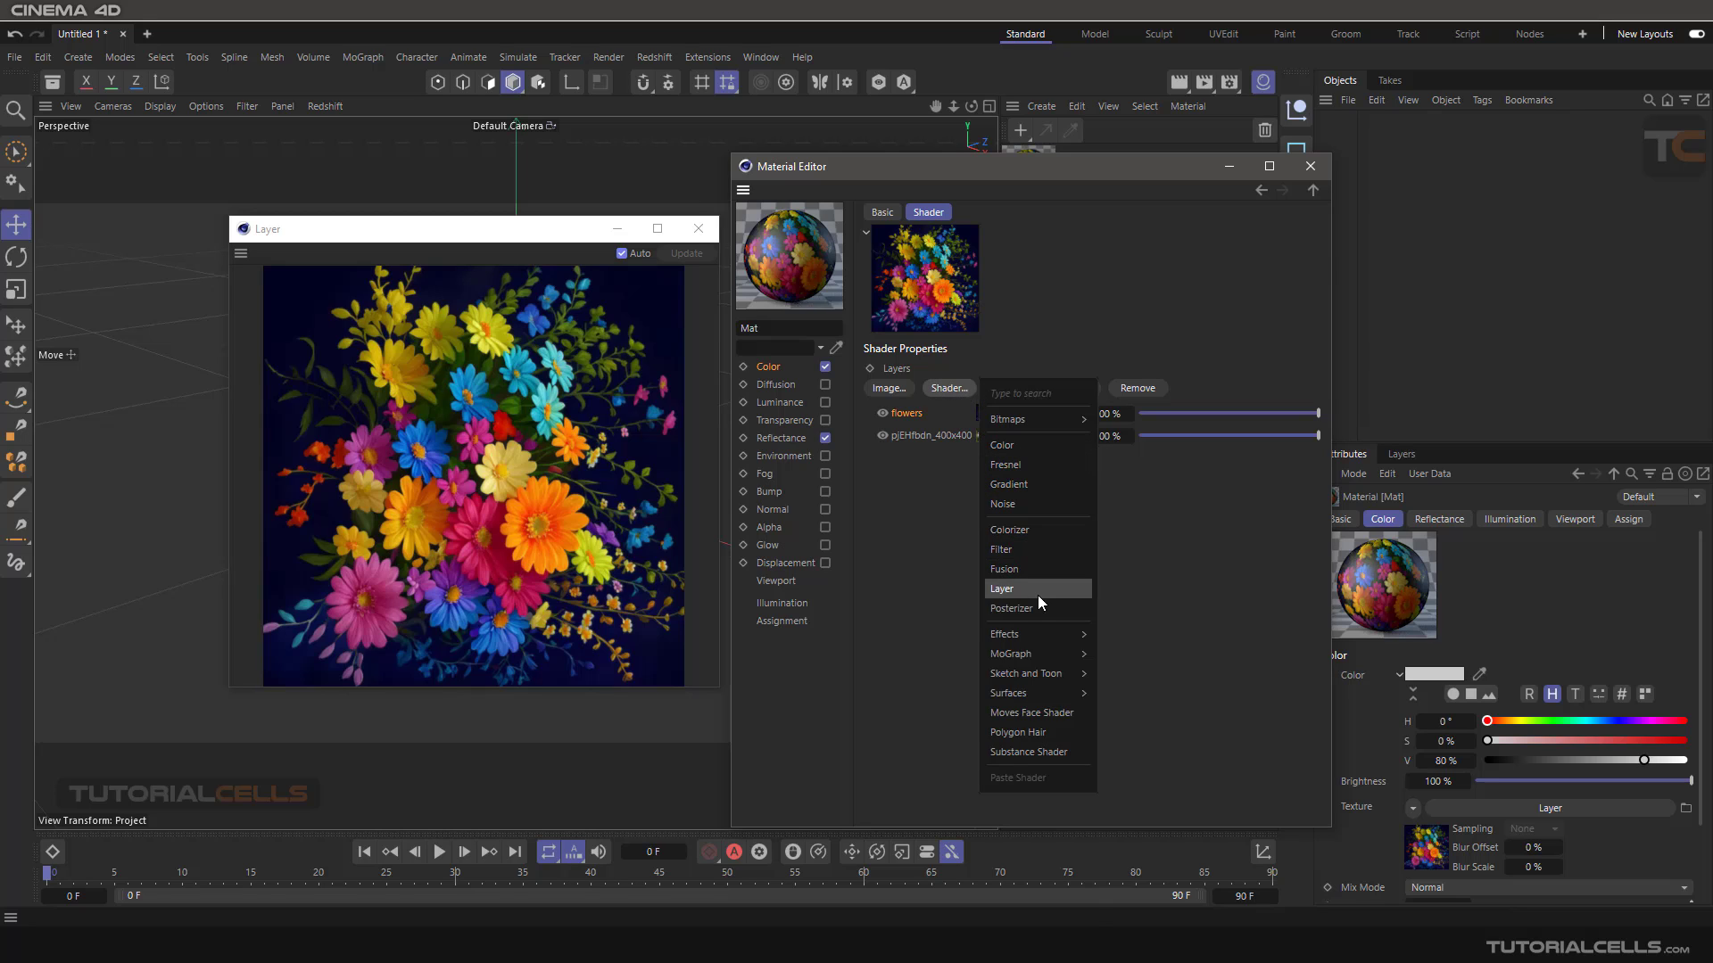
mouse_move(1056, 681)
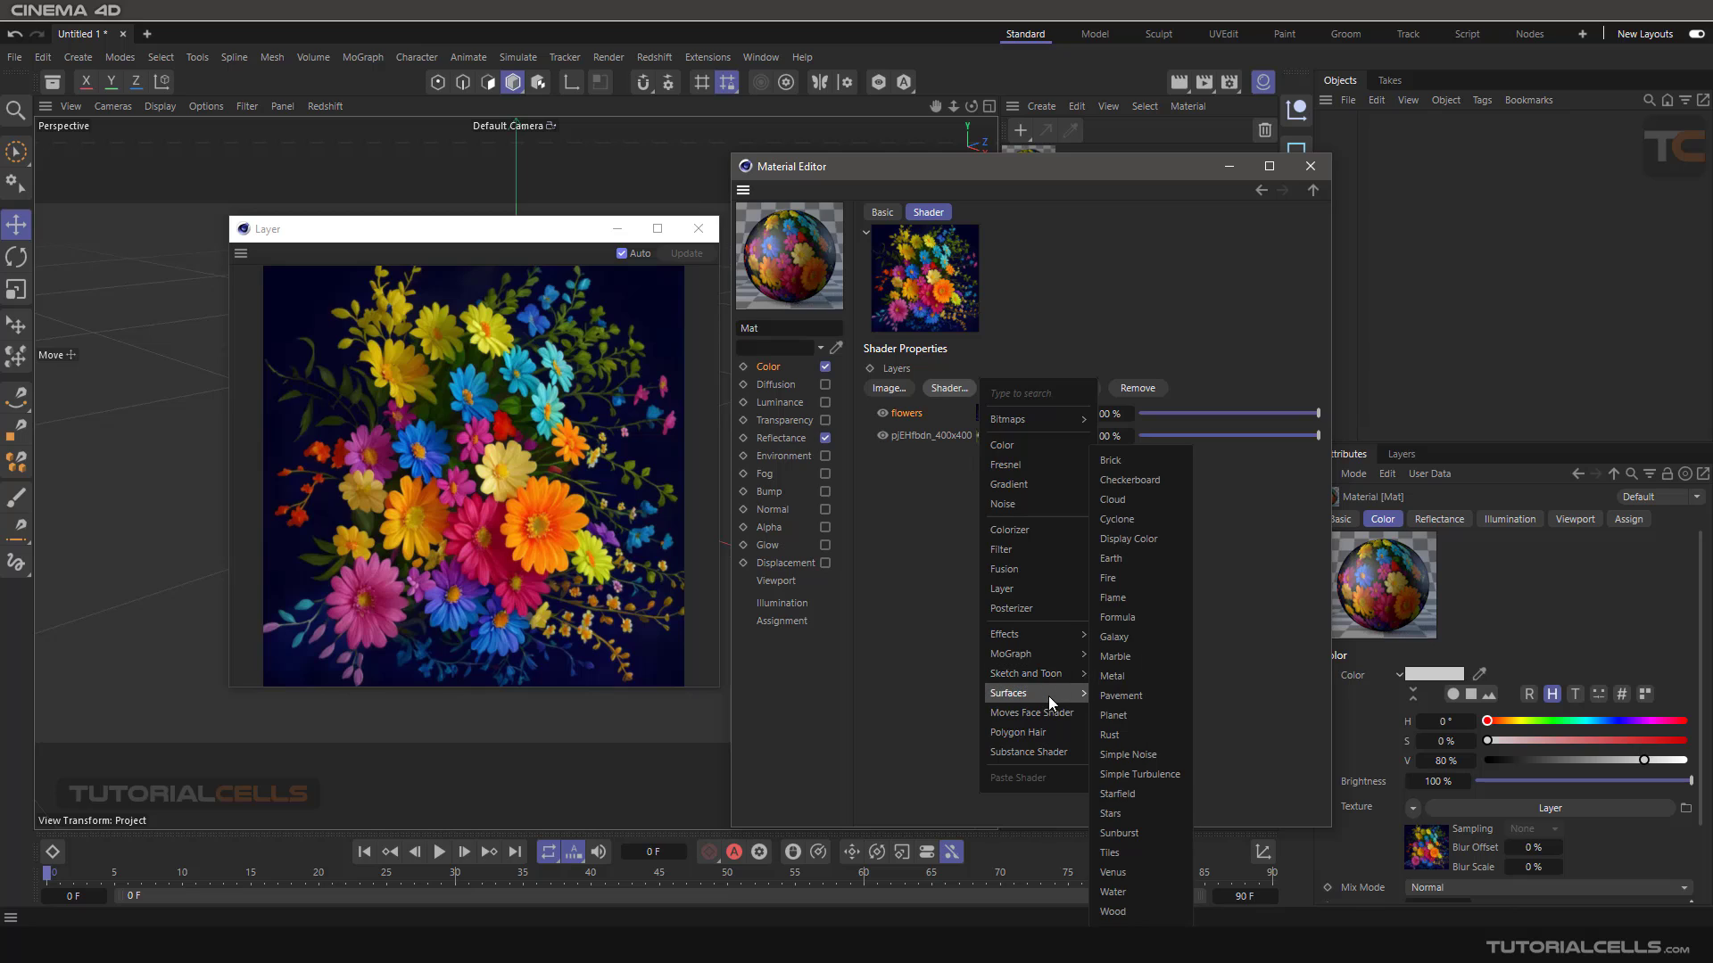
left_click(913, 725)
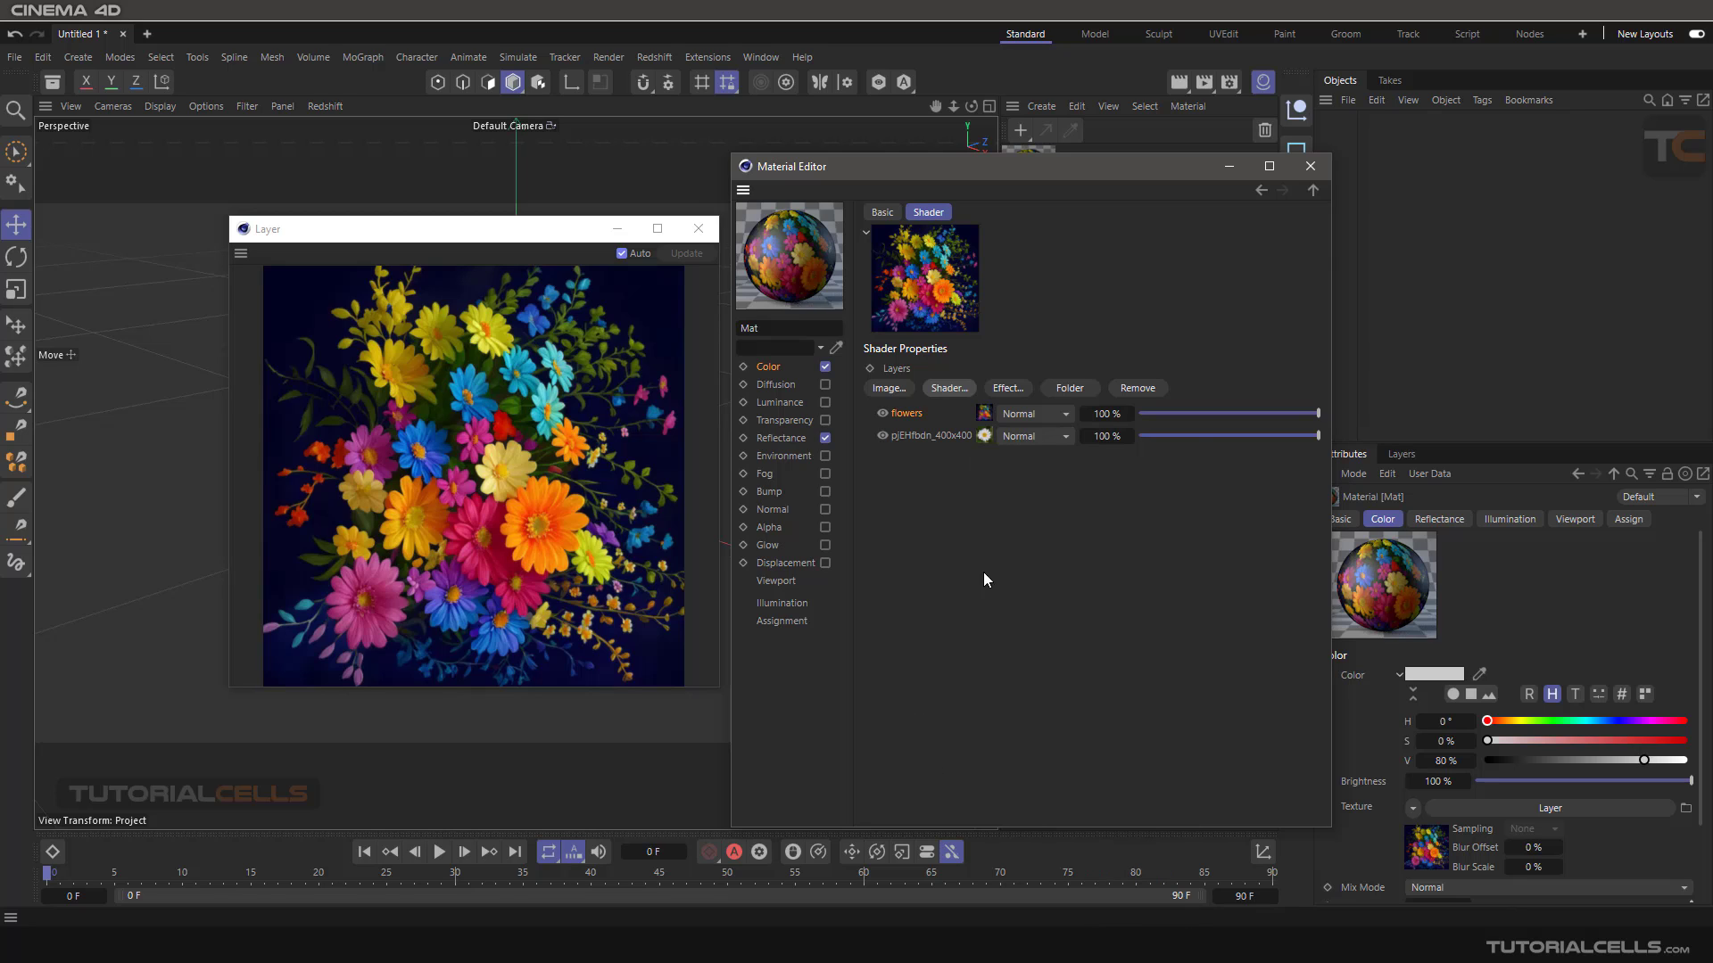
Step: Add a Brightness / Contrast / Gamma effect above the flowers layer, and delete the daisy image layer
left_click(1009, 389)
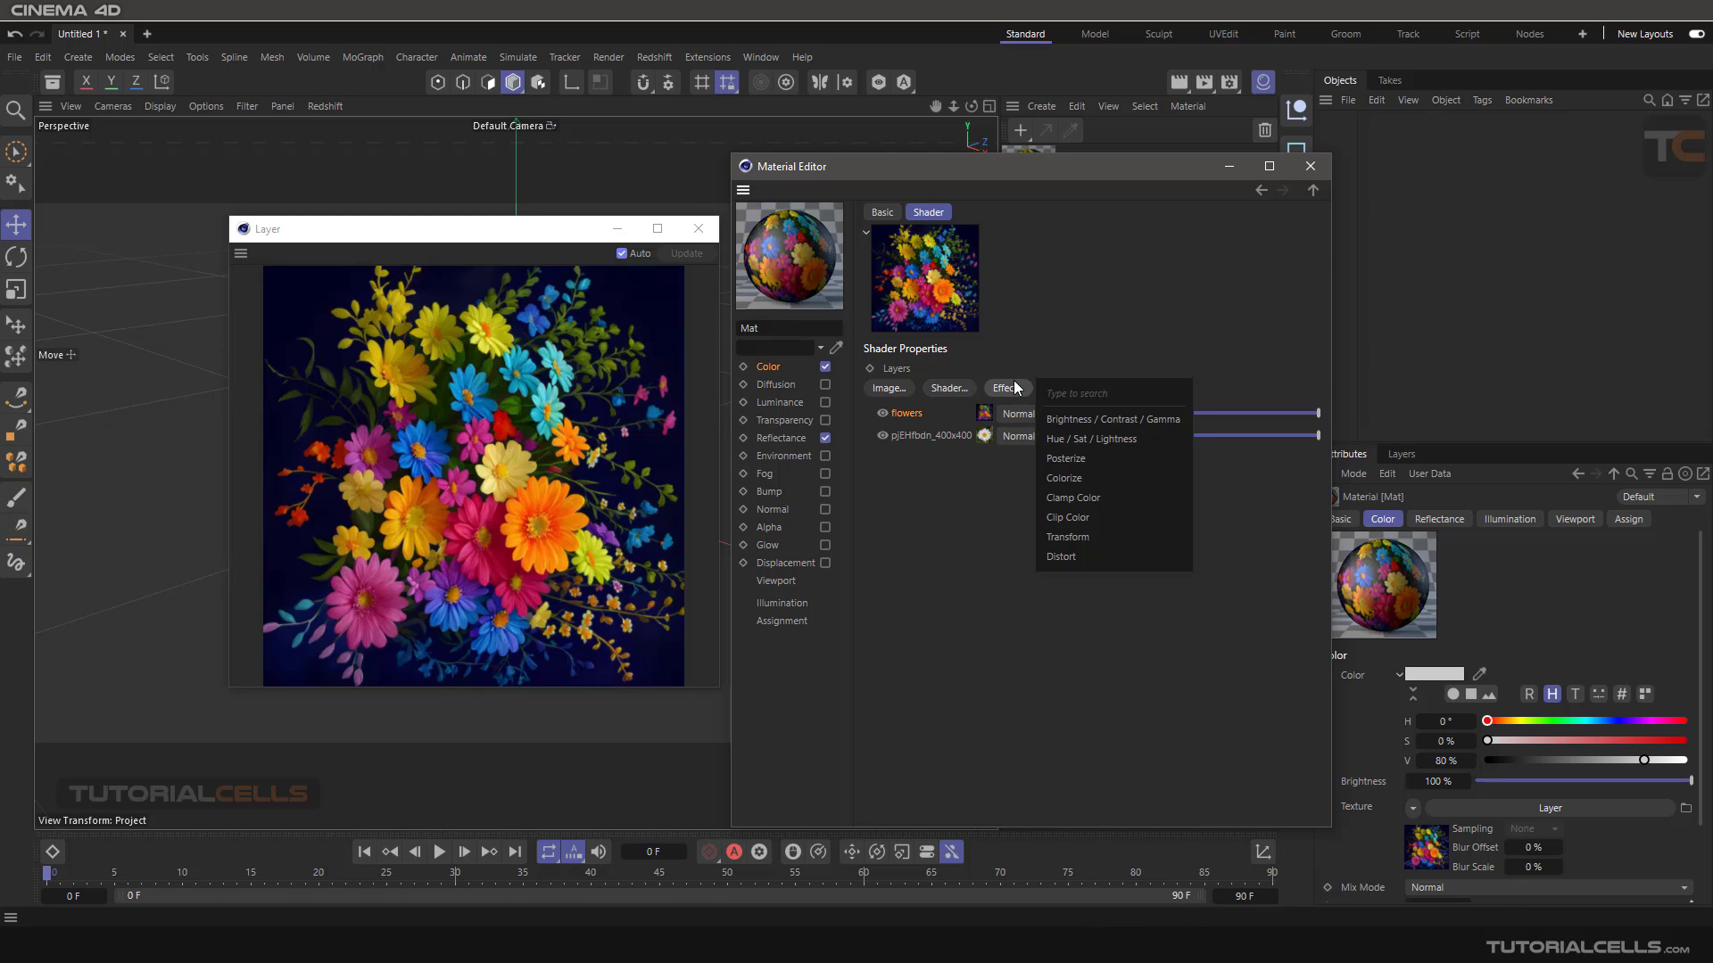
left_click(1056, 421)
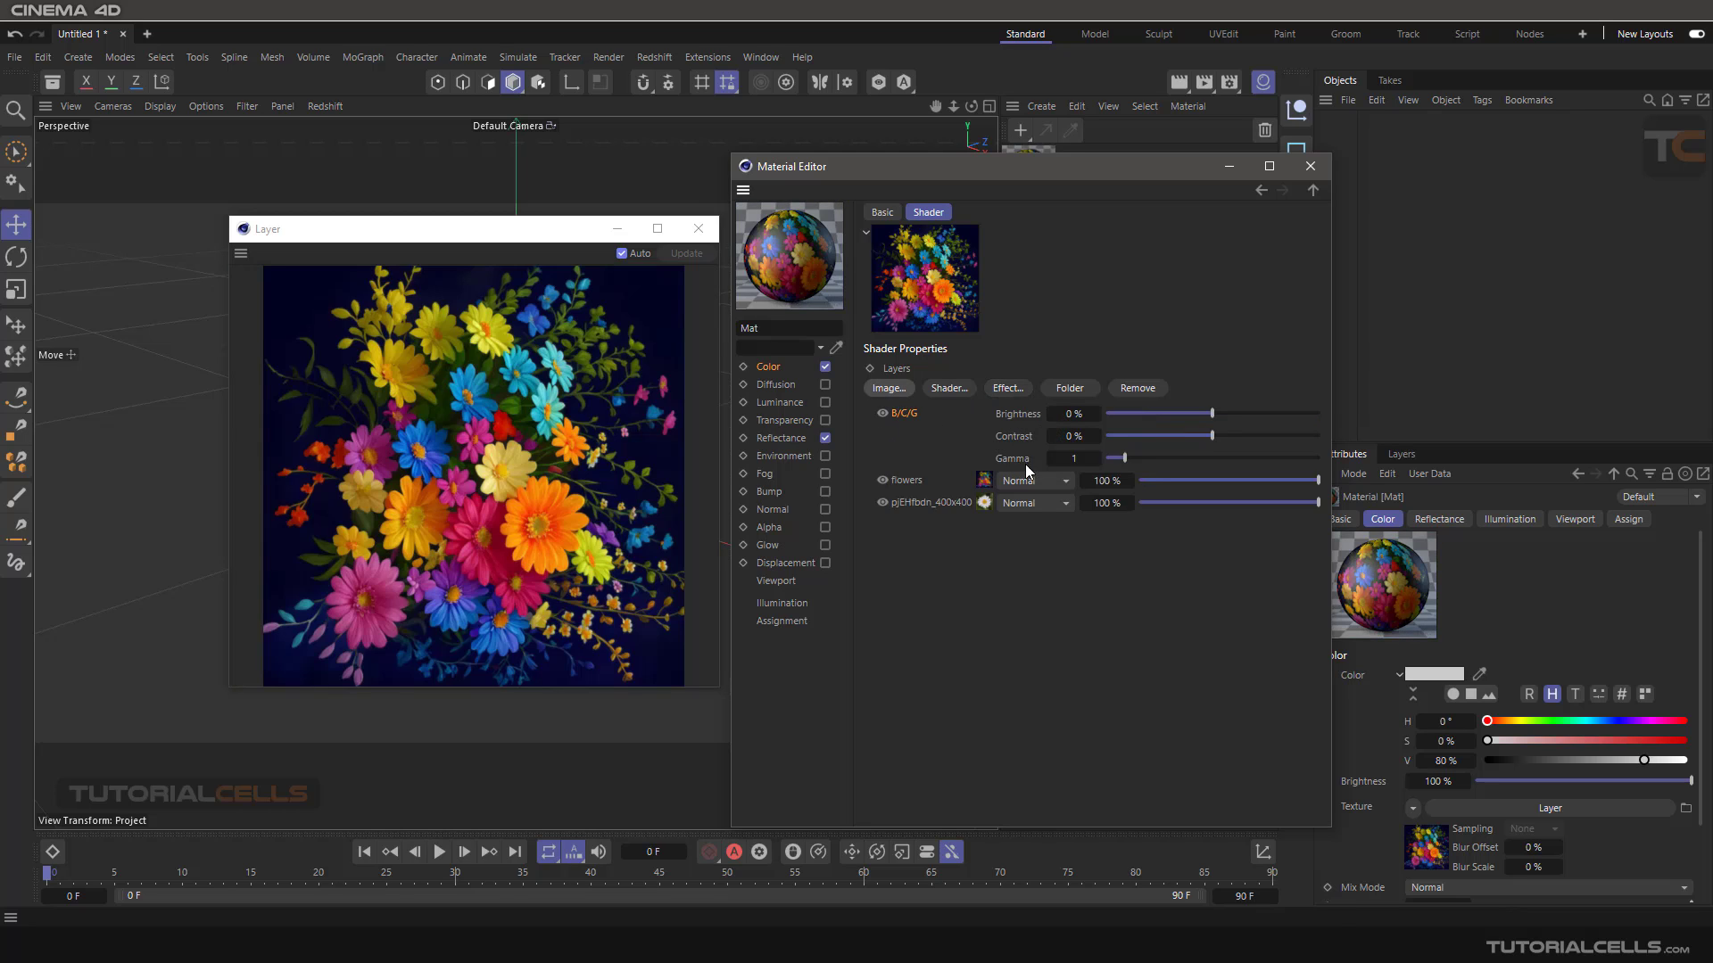
left_click(902, 482)
key("Delete")
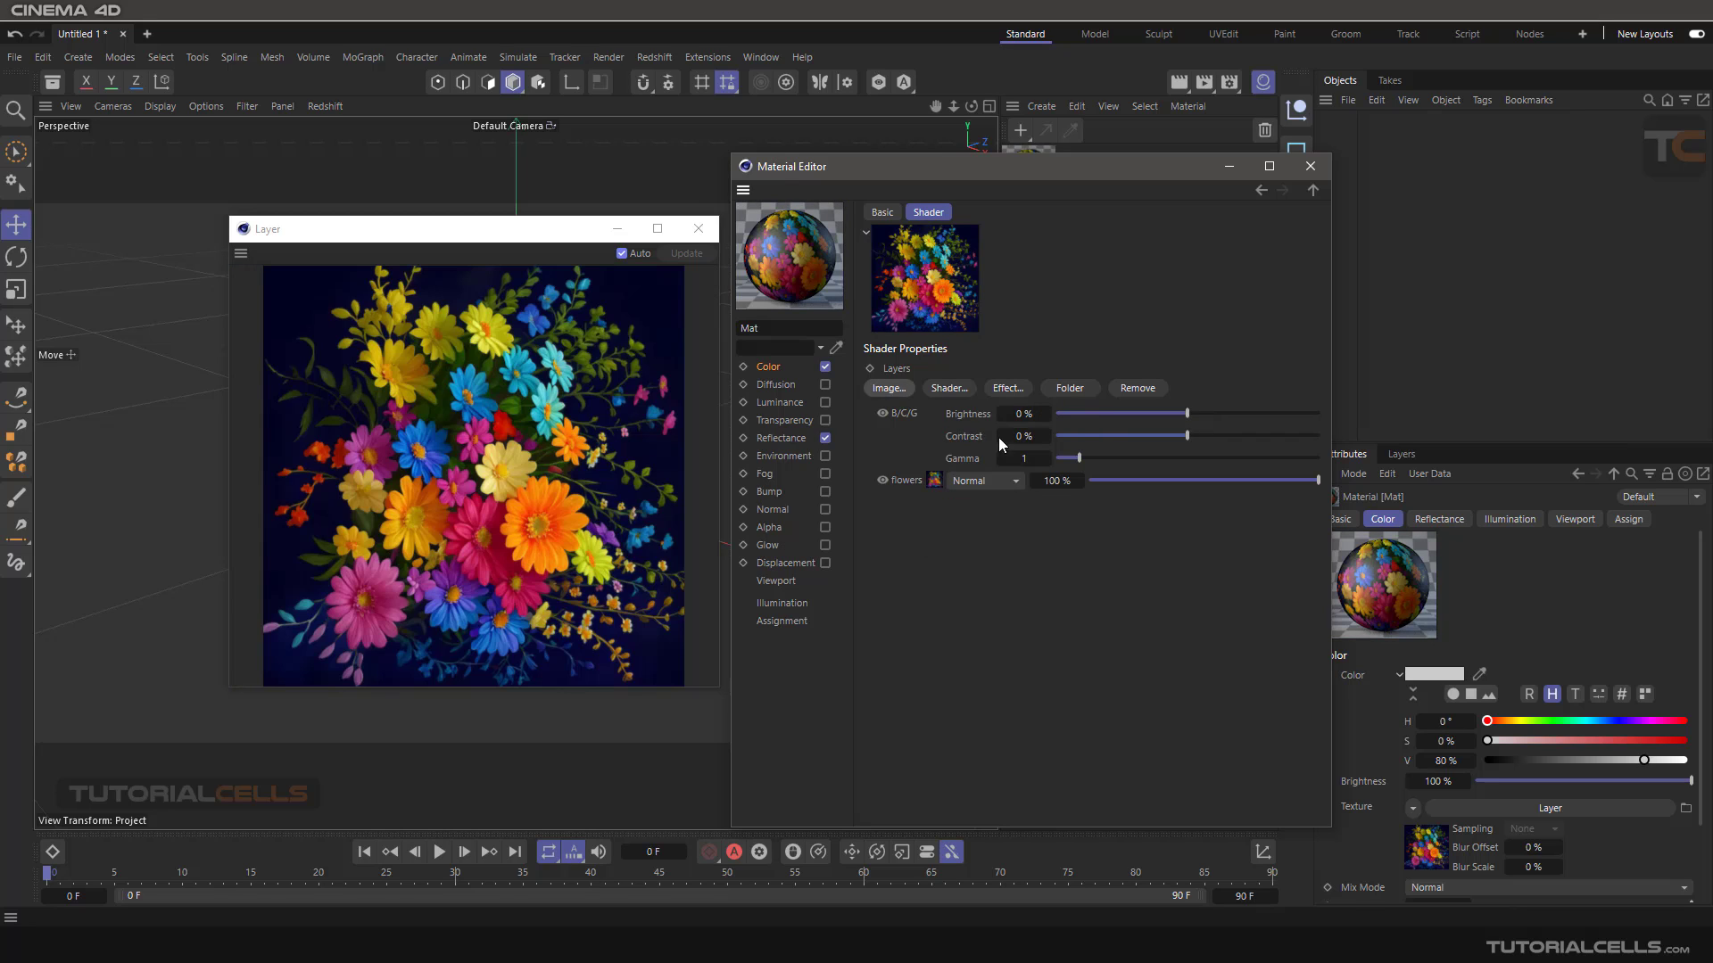
Step: Set the effect's Brightness to -3 %, Contrast to -17 % and Gamma to 2.4, and remove the effect
mouse_move(1186, 413)
left_mouse_down()
mouse_move(1247, 416)
mouse_move(1179, 437)
mouse_move(1230, 440)
mouse_move(1165, 437)
left_mouse_up()
left_click_drag(1079, 459, 1116, 460)
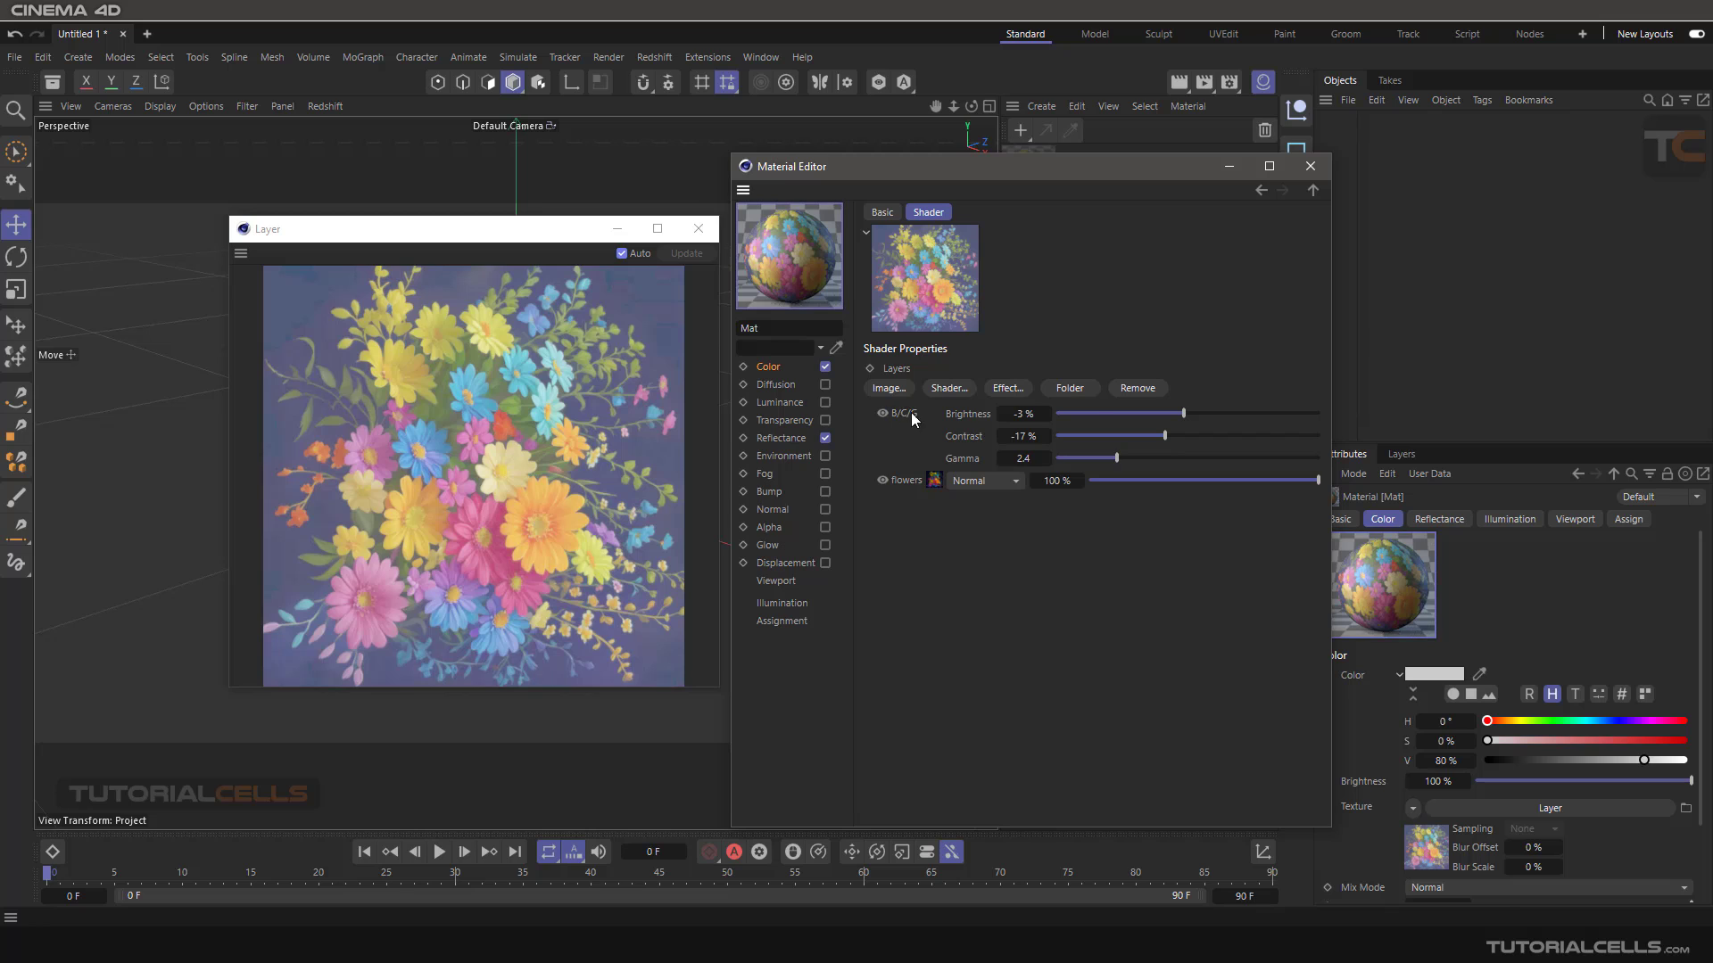
left_click(1131, 389)
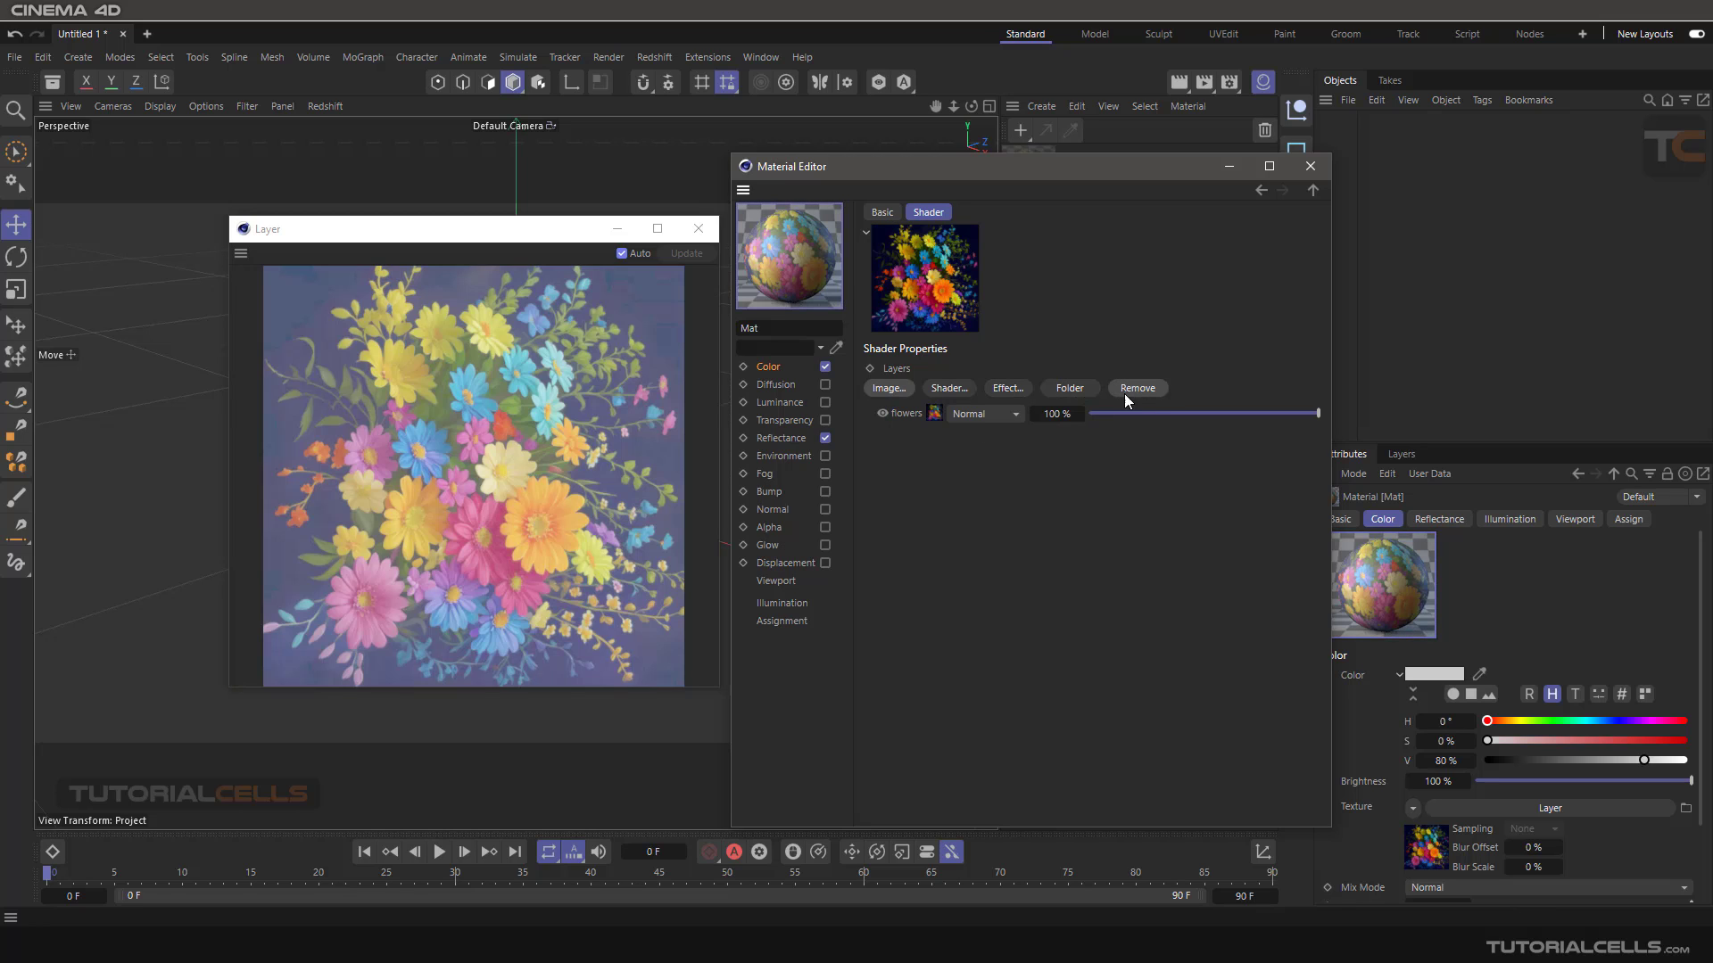
Step: Add a Hue / Sat / Lightness effect above the flowers layer and set its Hue to 98°
left_click(1008, 388)
left_click(1062, 439)
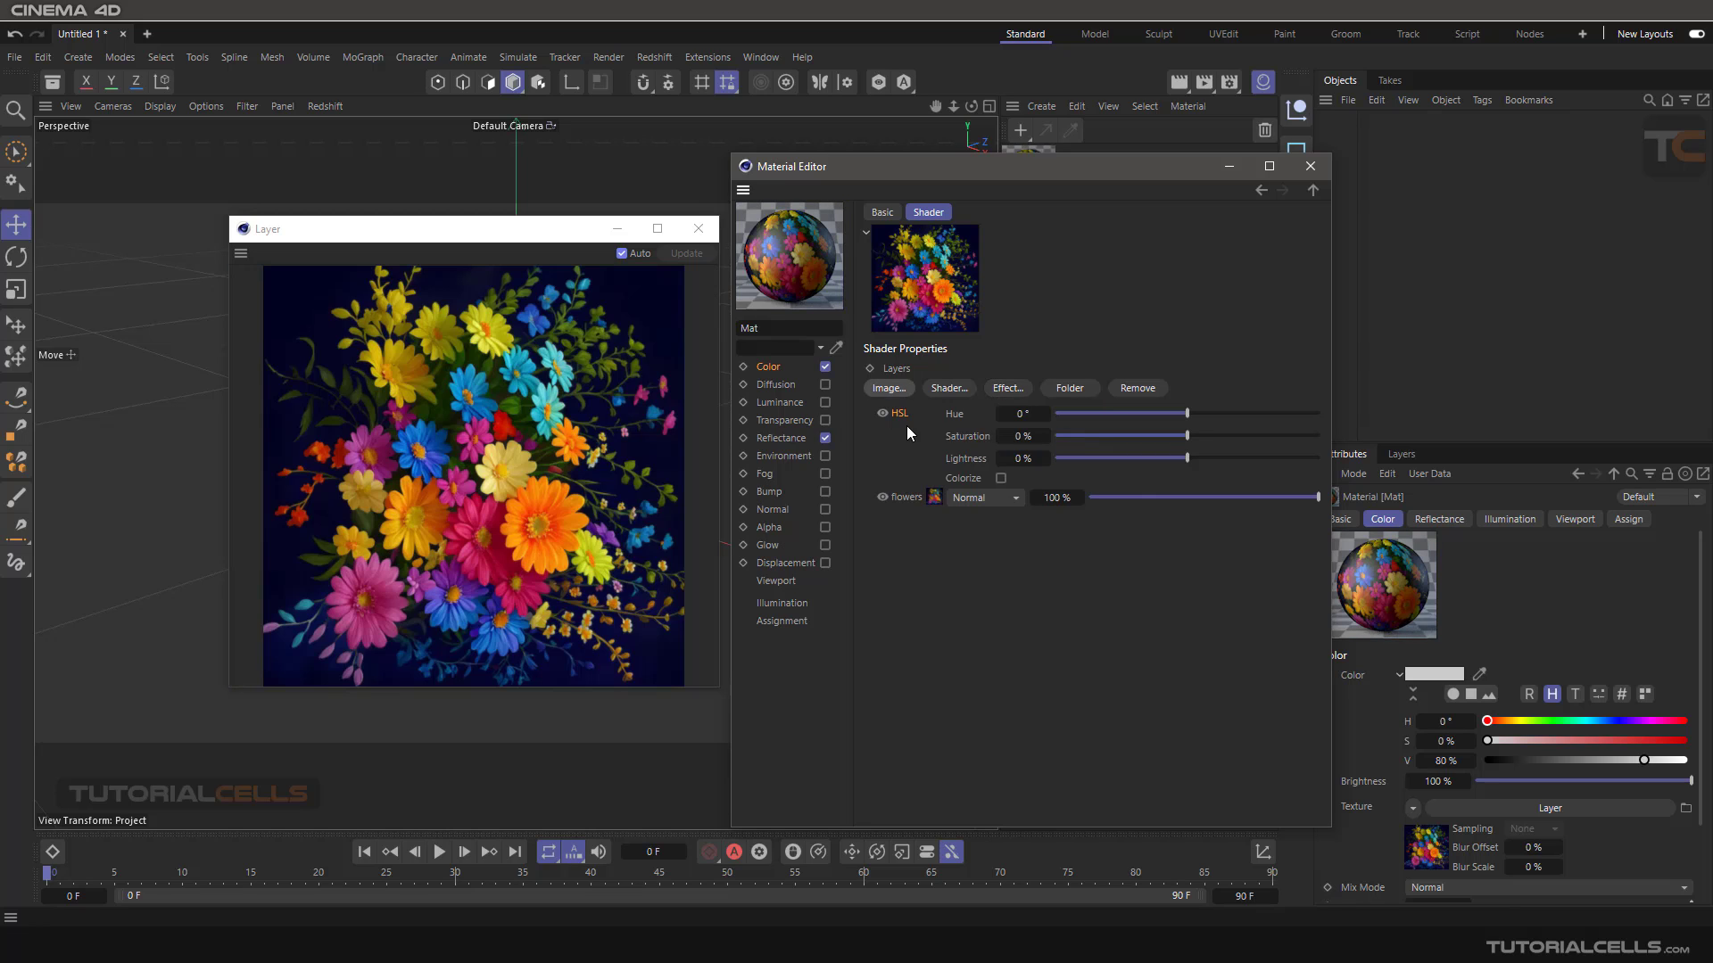
left_click_drag(1209, 413, 1258, 413)
Step: Move the HSL effect below the flowers layer and back above it
left_click_drag(907, 420, 903, 544)
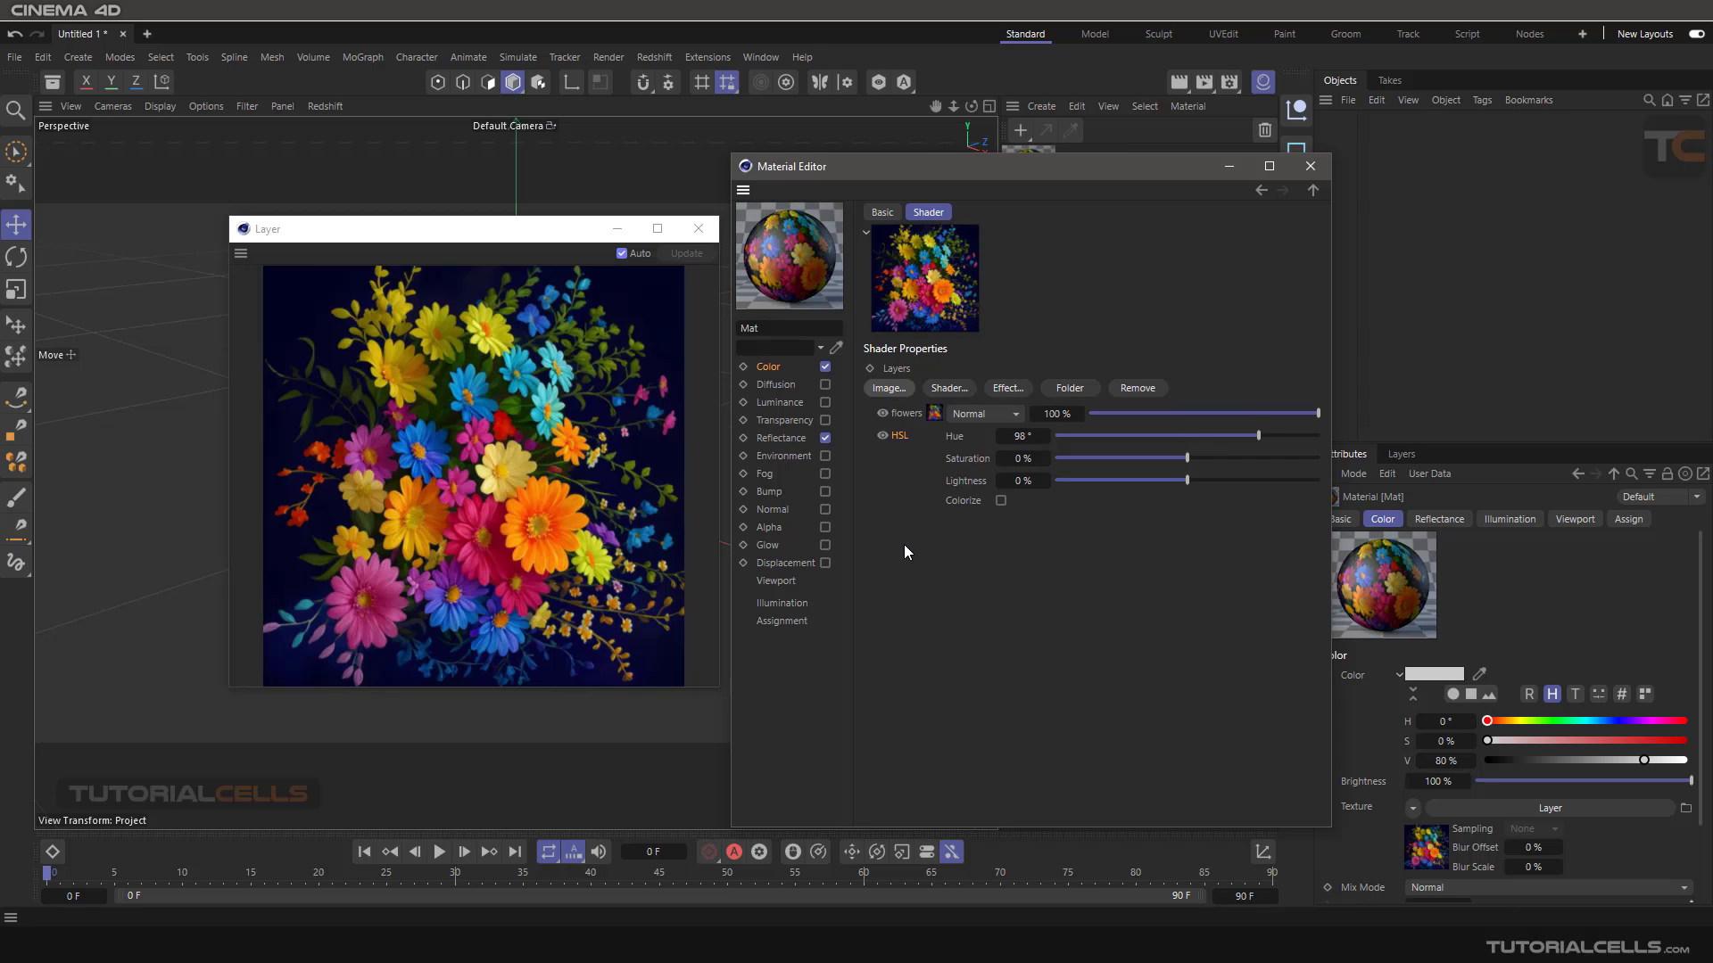
left_click(903, 415)
mouse_move(899, 437)
left_mouse_down()
mouse_move(912, 413)
mouse_move(879, 423)
left_mouse_up()
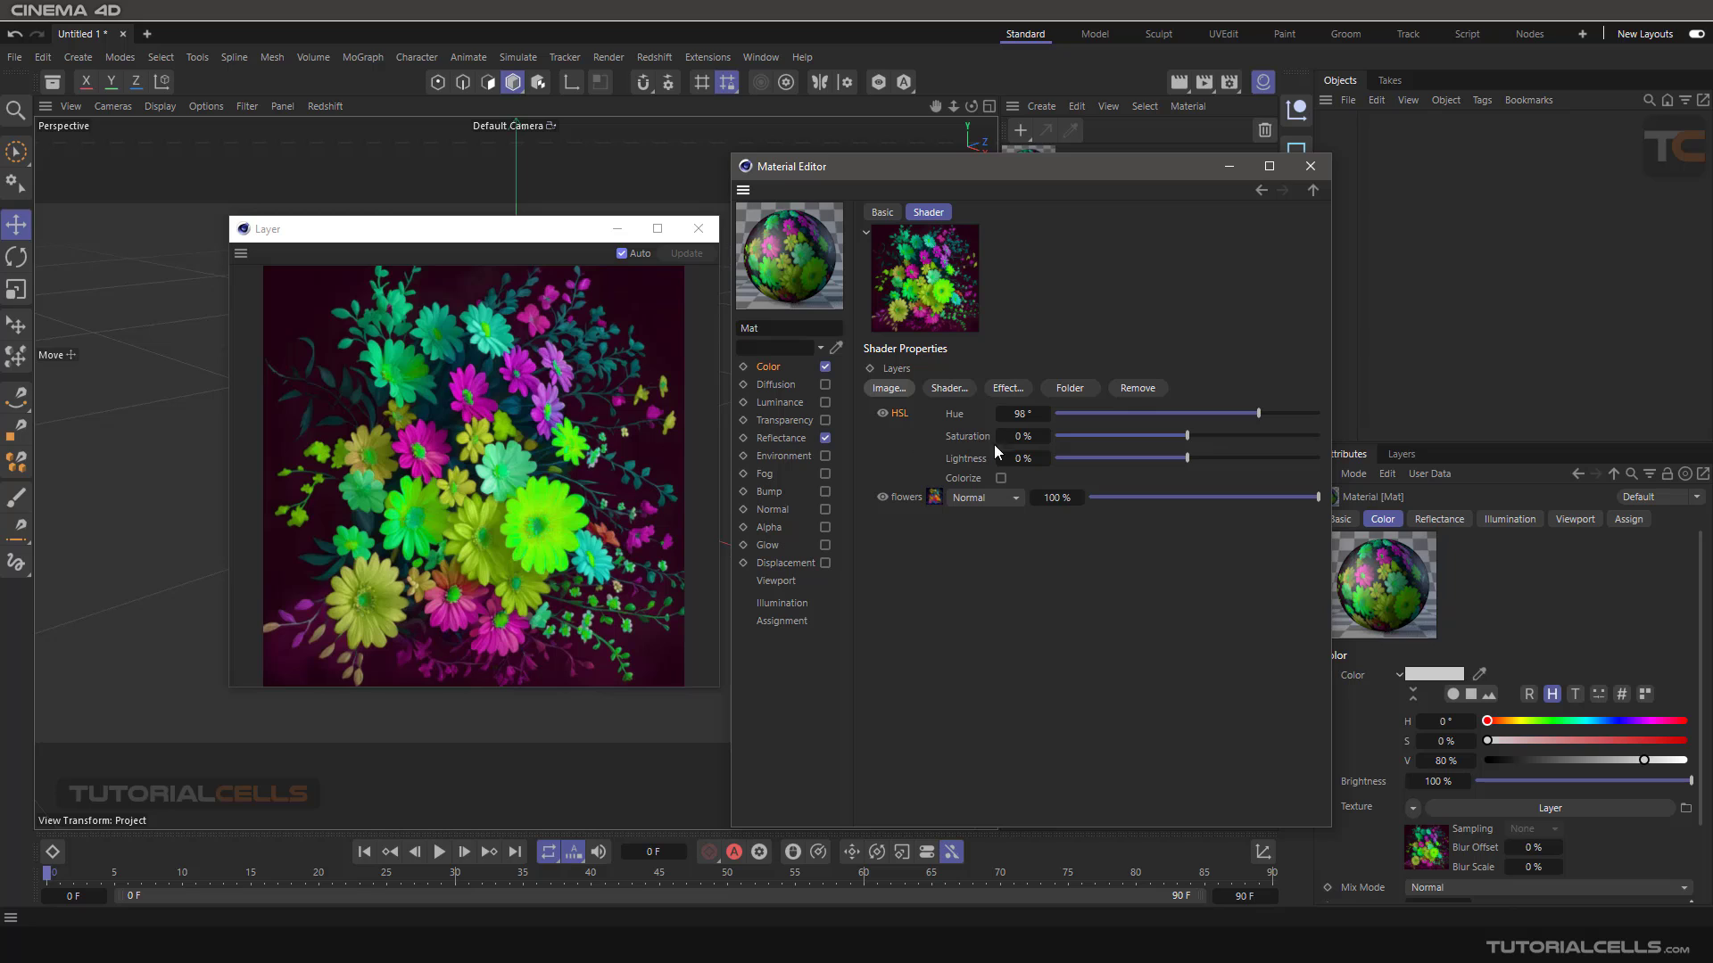
Step: Set the HSL effect's Saturation to 26 % and reset its Hue to 0°
left_click_drag(1176, 435, 1220, 436)
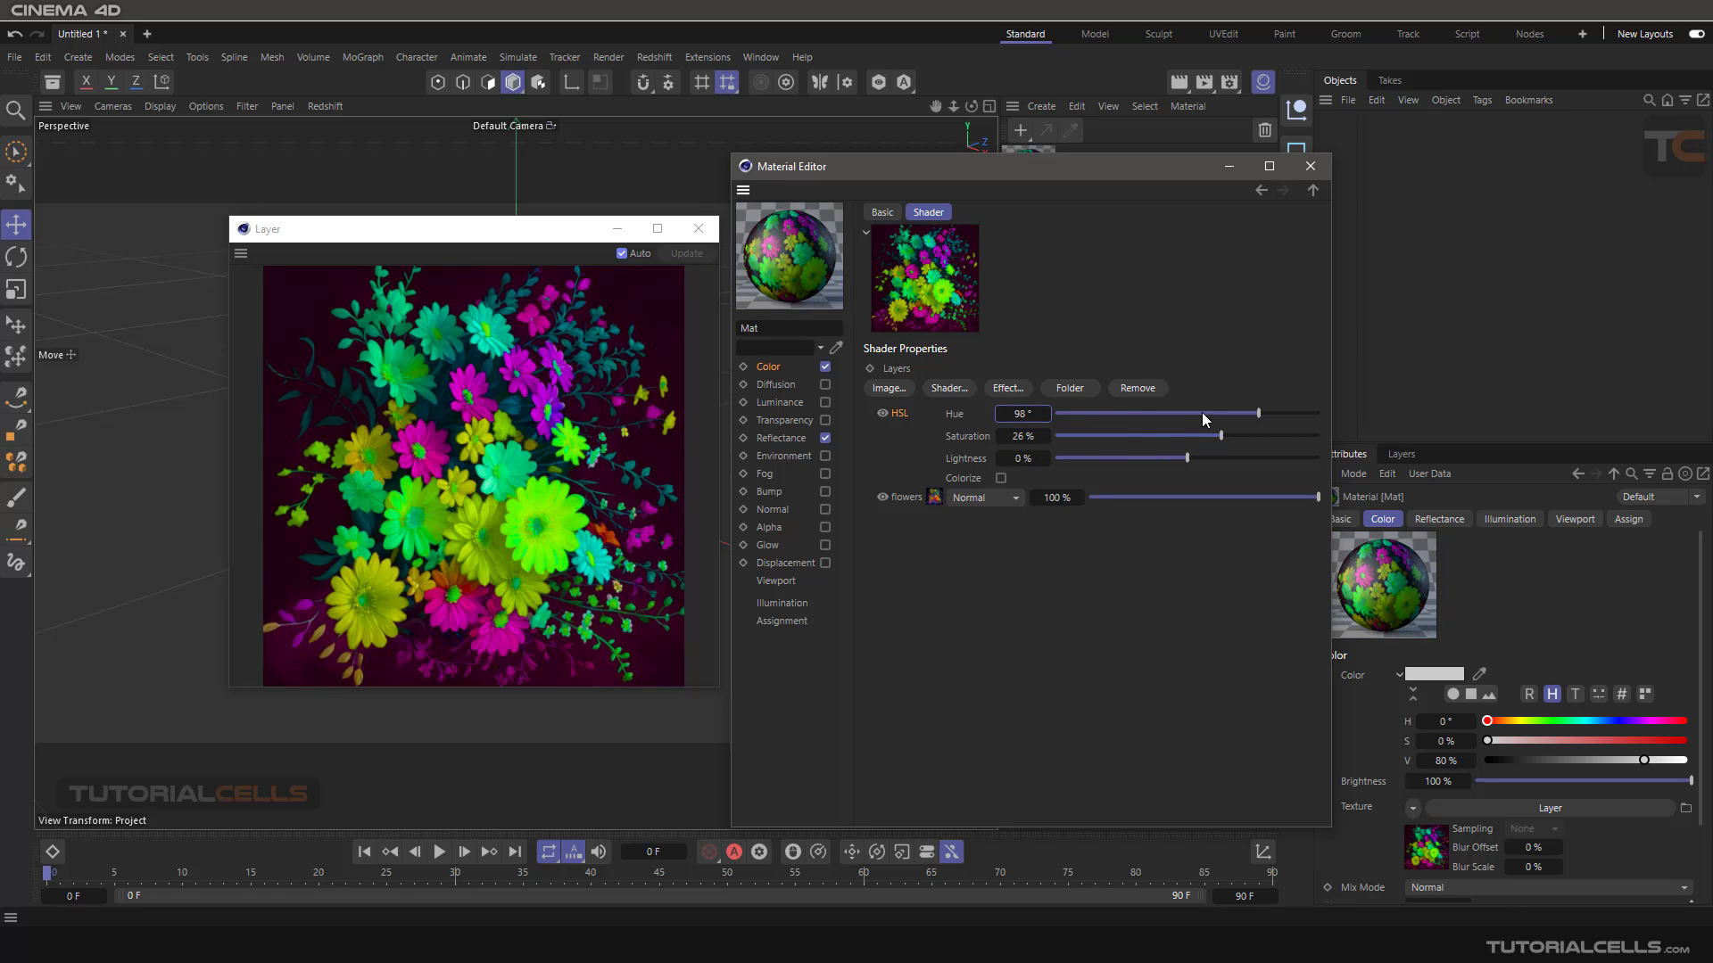
left_click_drag(1202, 413, 1178, 413)
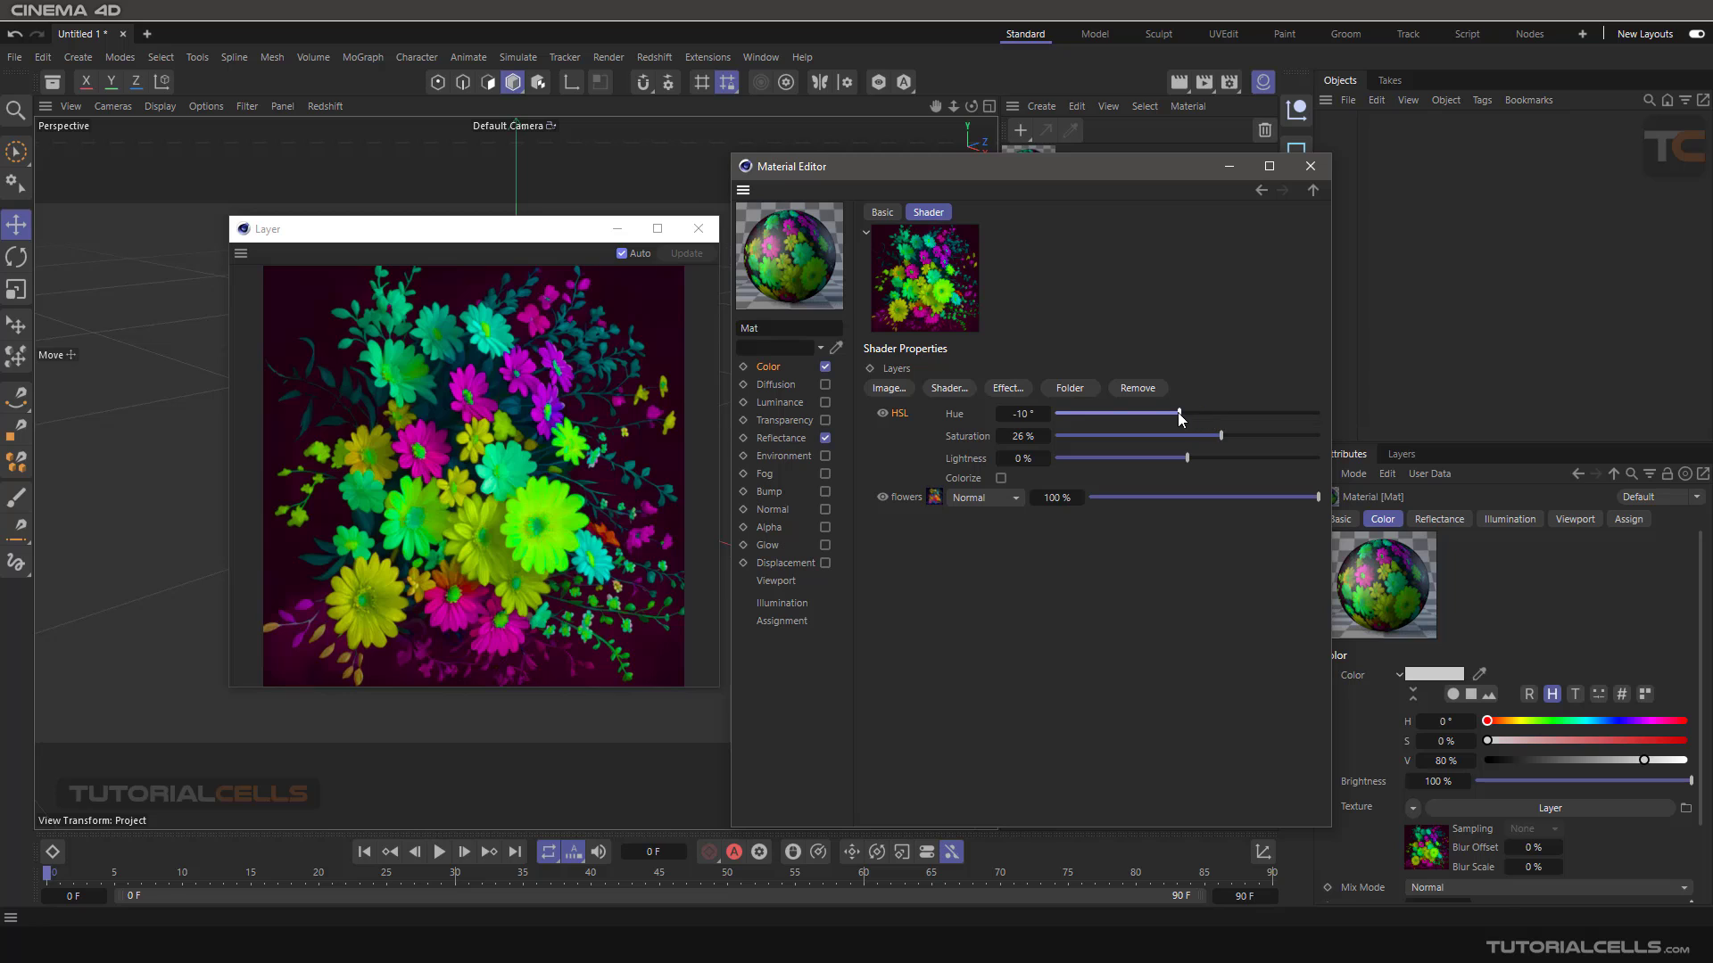
double_click(1015, 417)
type("0")
key("Return")
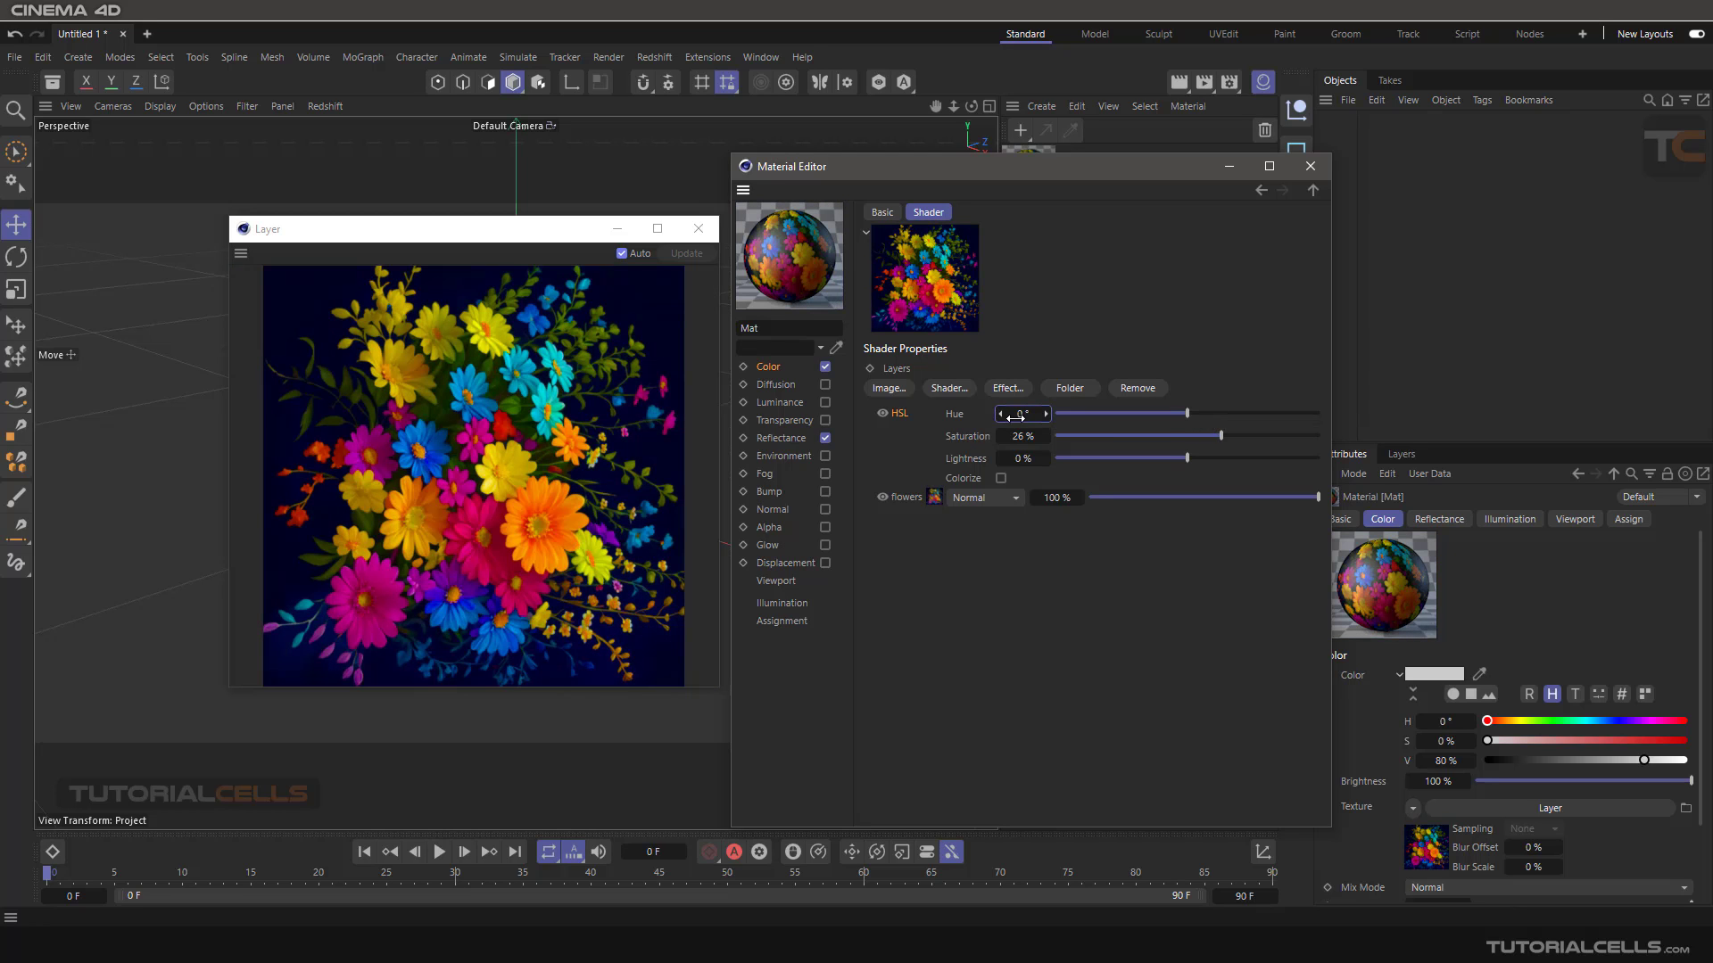
Step: Set the HSL effect's Saturation to -2 % and Lightness to 13 %, enable Colorize, and remove the effect
mouse_move(1220, 435)
left_mouse_down()
mouse_move(1259, 437)
mouse_move(1128, 436)
mouse_move(1258, 463)
mouse_move(1203, 461)
left_mouse_up()
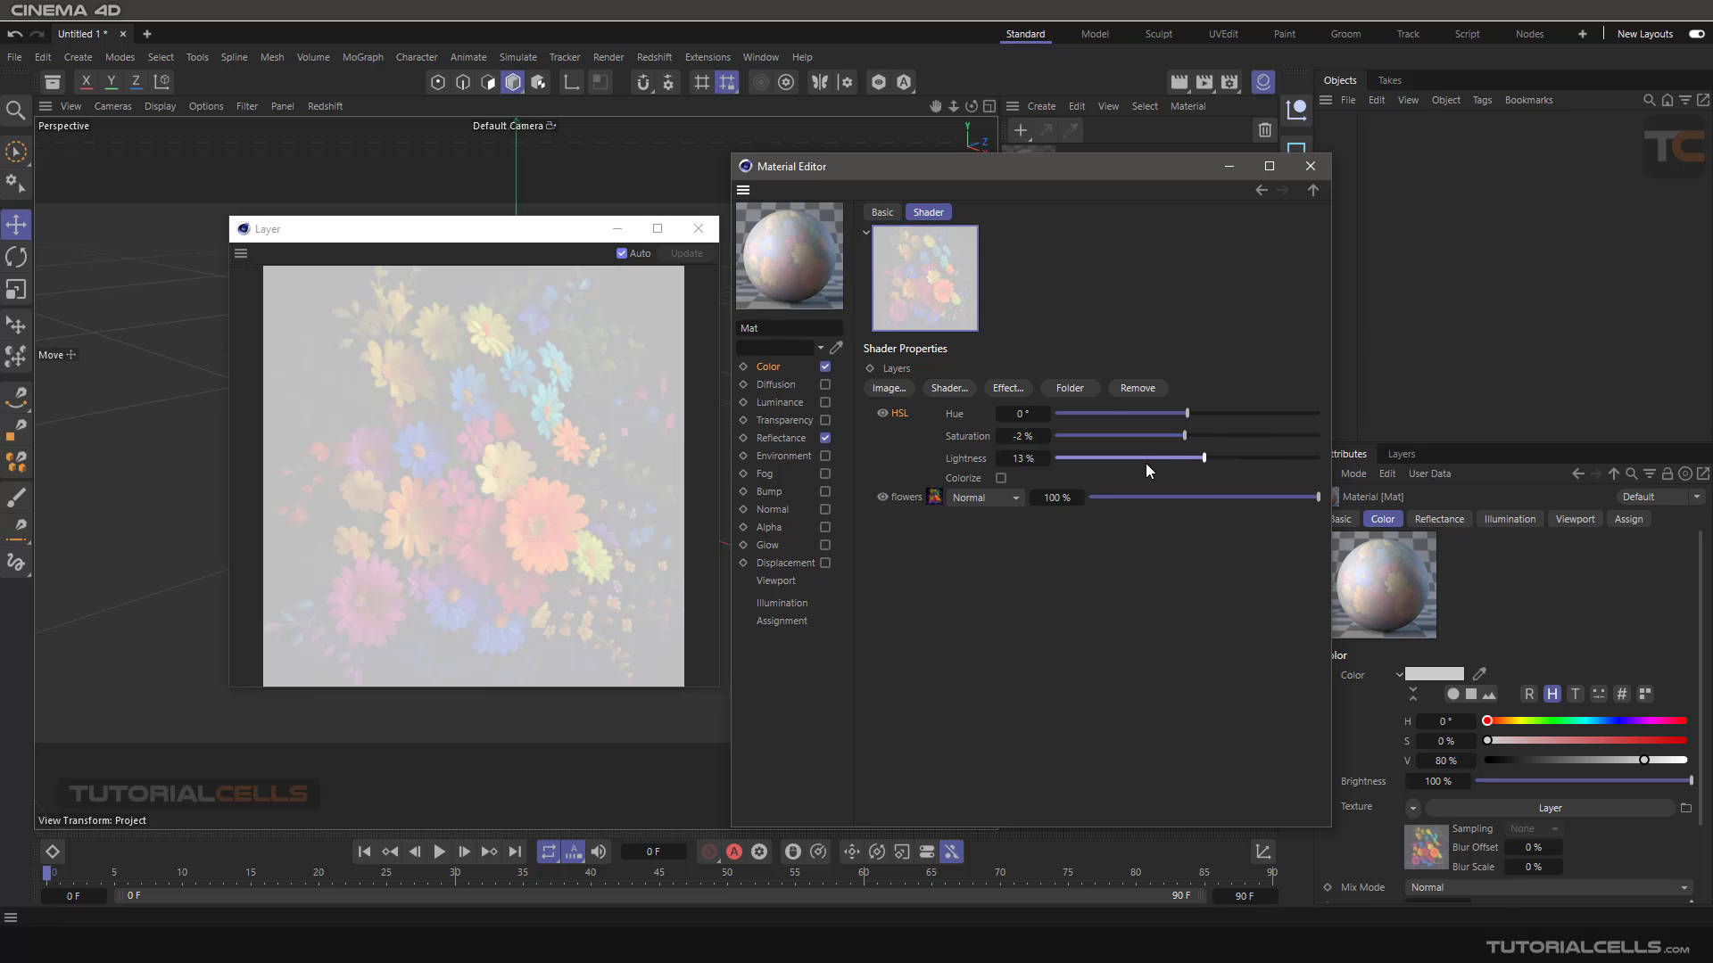
left_click(1001, 478)
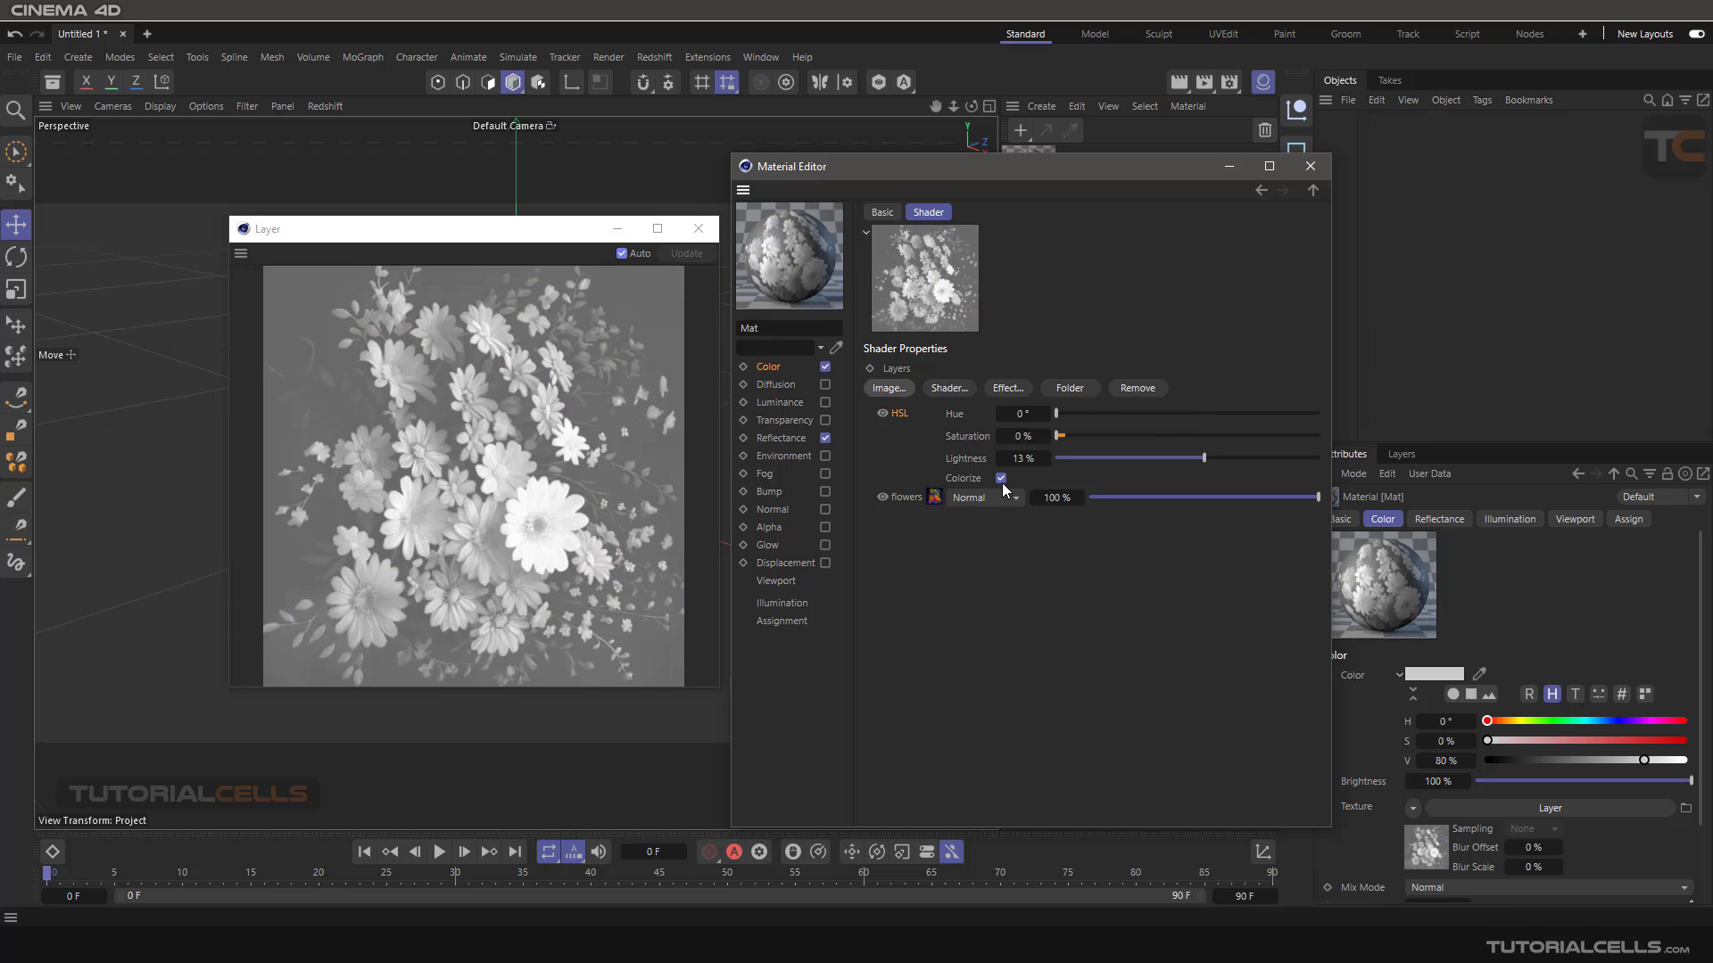
left_click(1138, 387)
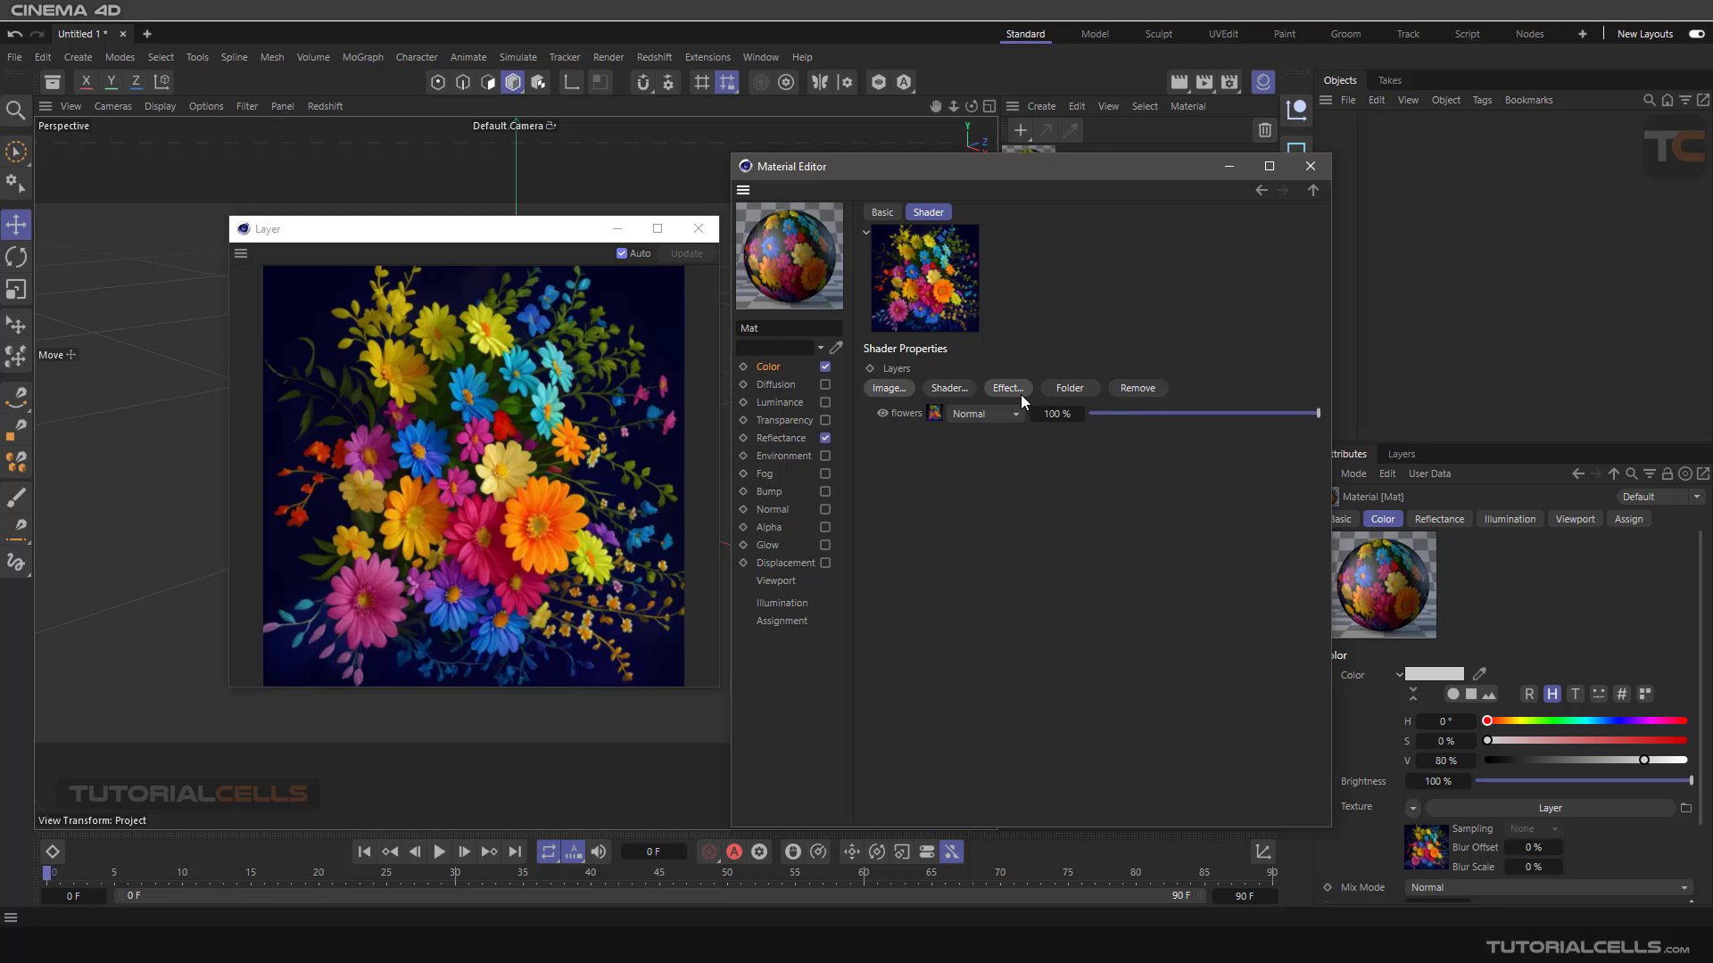
Step: Add a Posterize effect above the flowers layer with Levels set to 3, and remove it
left_click(1017, 390)
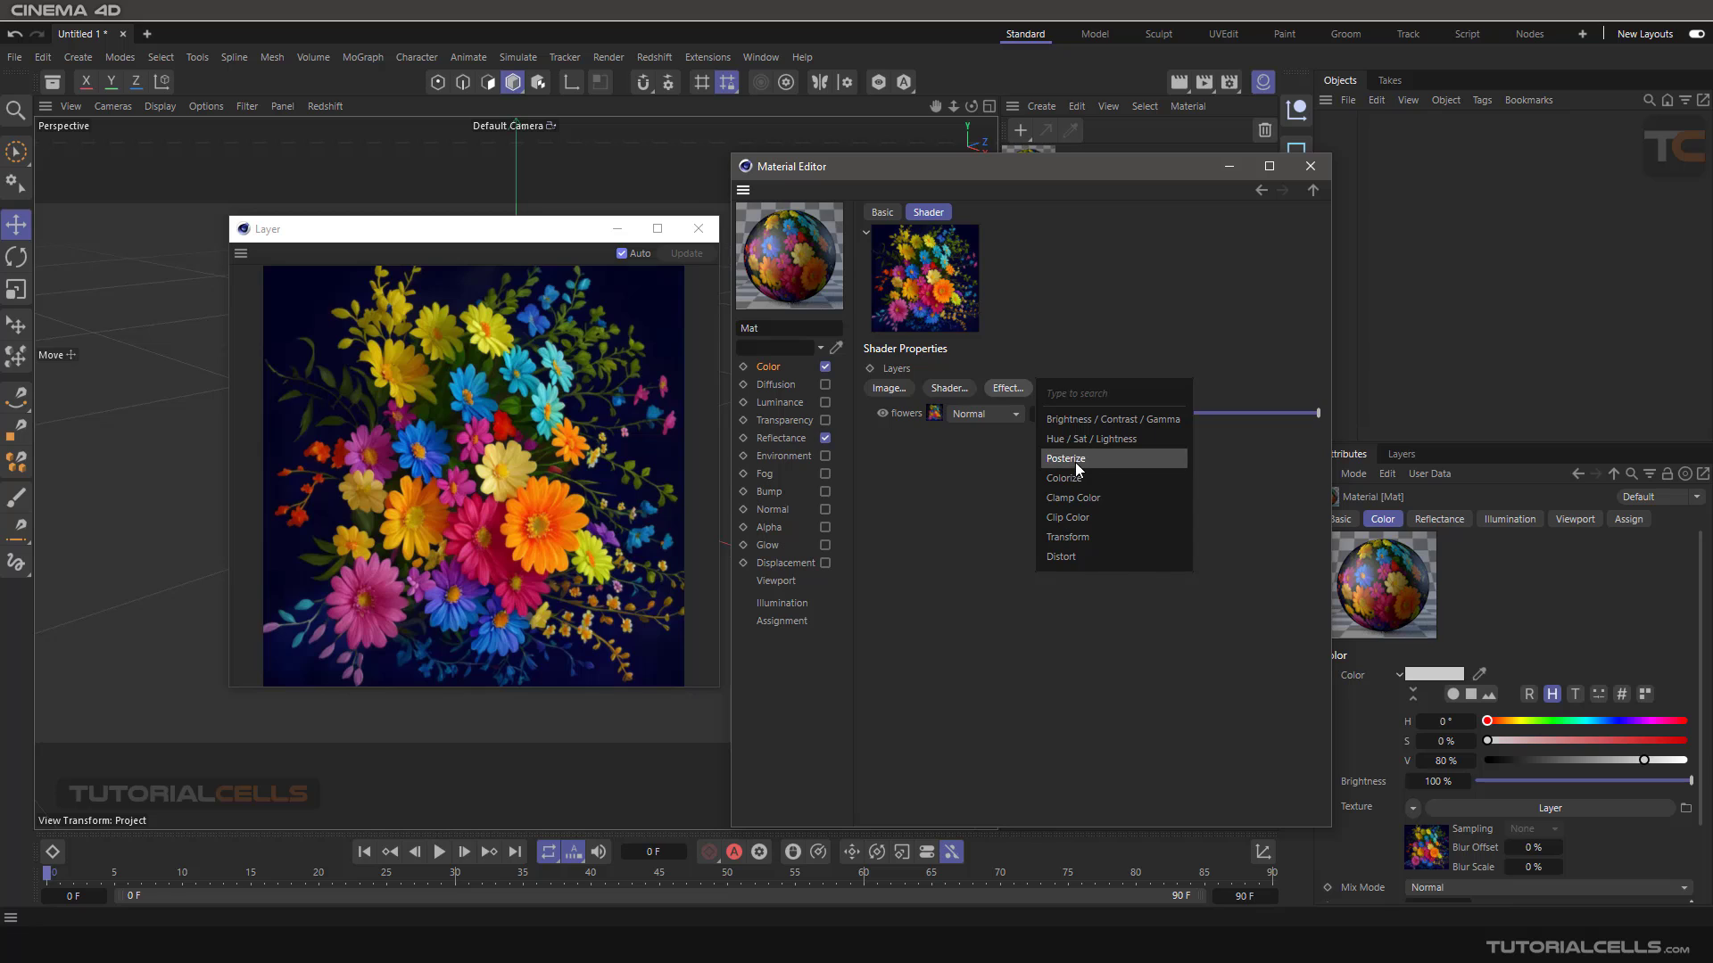
left_click(1074, 462)
mouse_move(1064, 409)
left_mouse_down()
mouse_move(1197, 415)
mouse_move(1048, 409)
left_mouse_up()
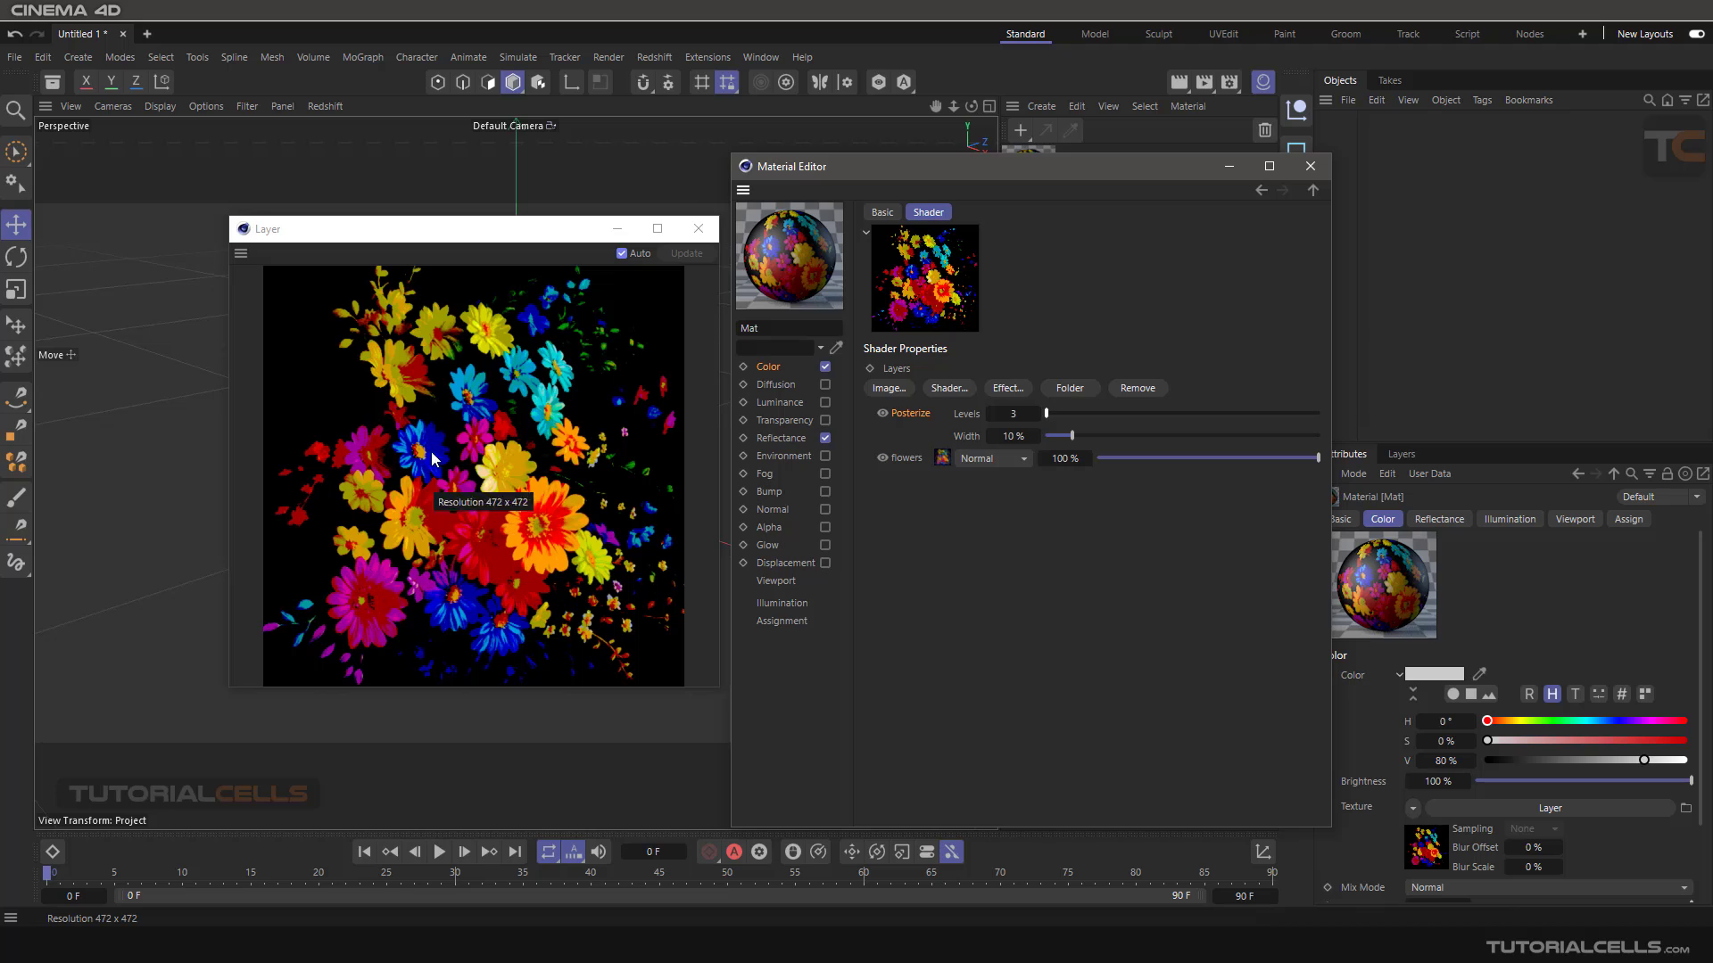
left_click(1128, 389)
Step: Add a Colorize effect above the flowers layer and place four knots along its gradient
left_click(1007, 389)
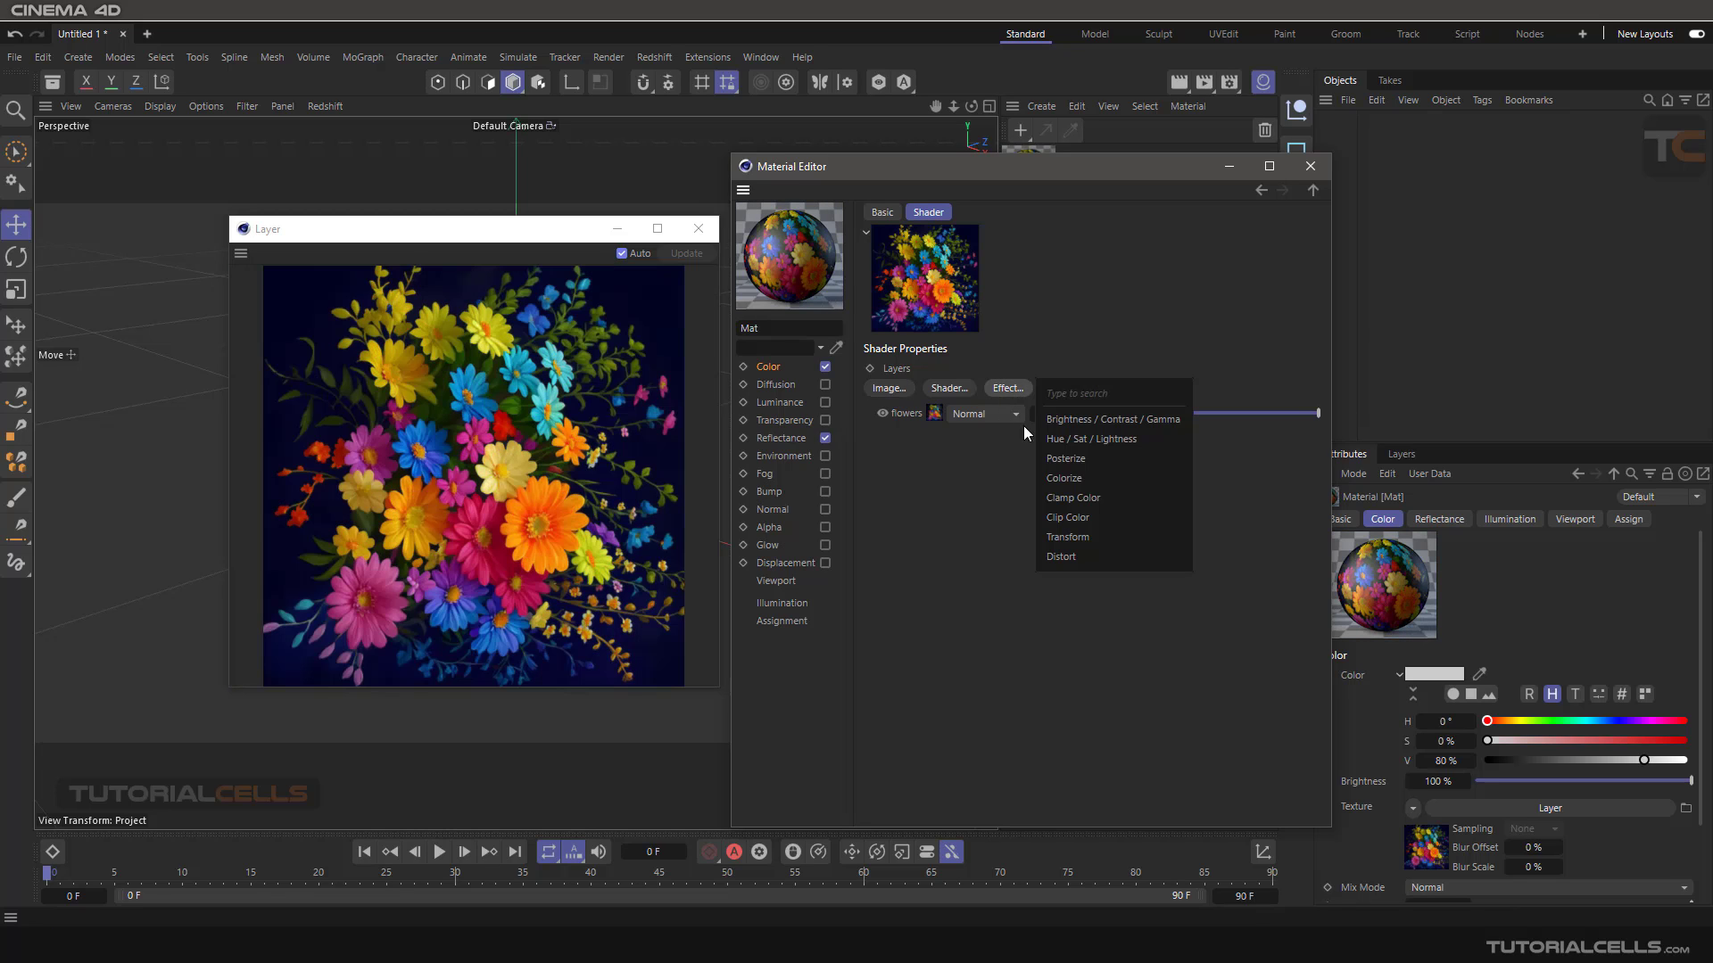
left_click(1065, 479)
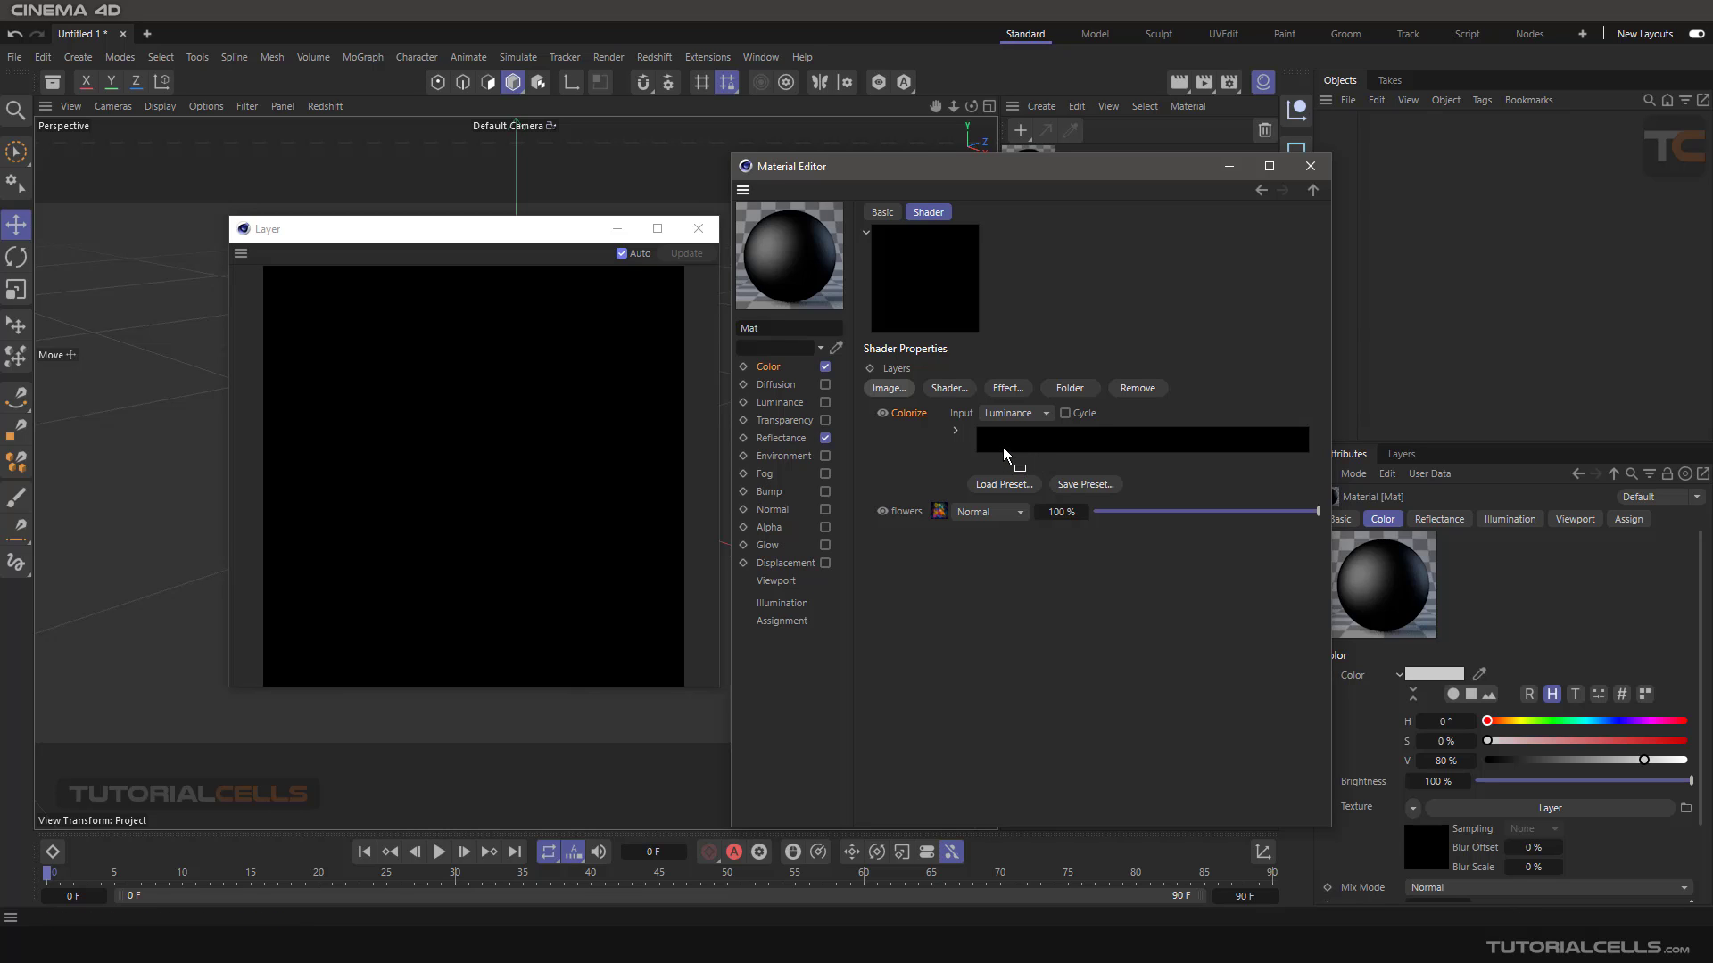
left_click(994, 461)
left_click(1051, 460)
left_click(1142, 461)
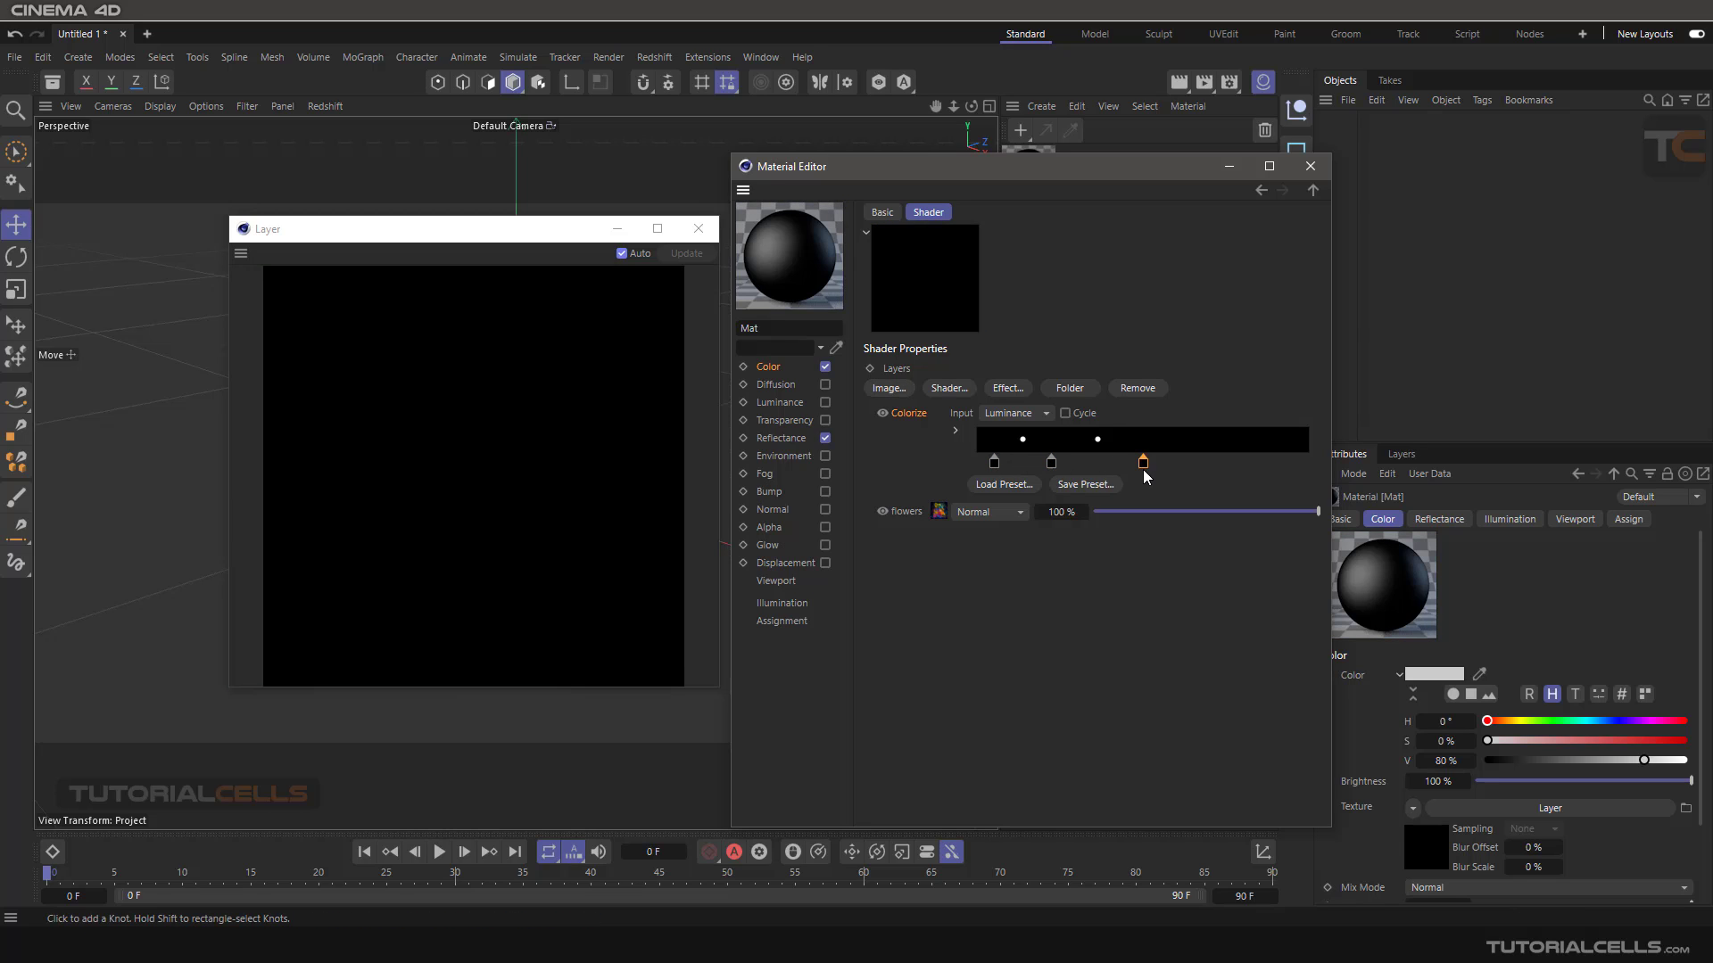
left_click(1213, 461)
Step: Color the Colorize gradient's knot at about 71 % bright green, with hue 139° and saturation 77 %
double_click(1213, 464)
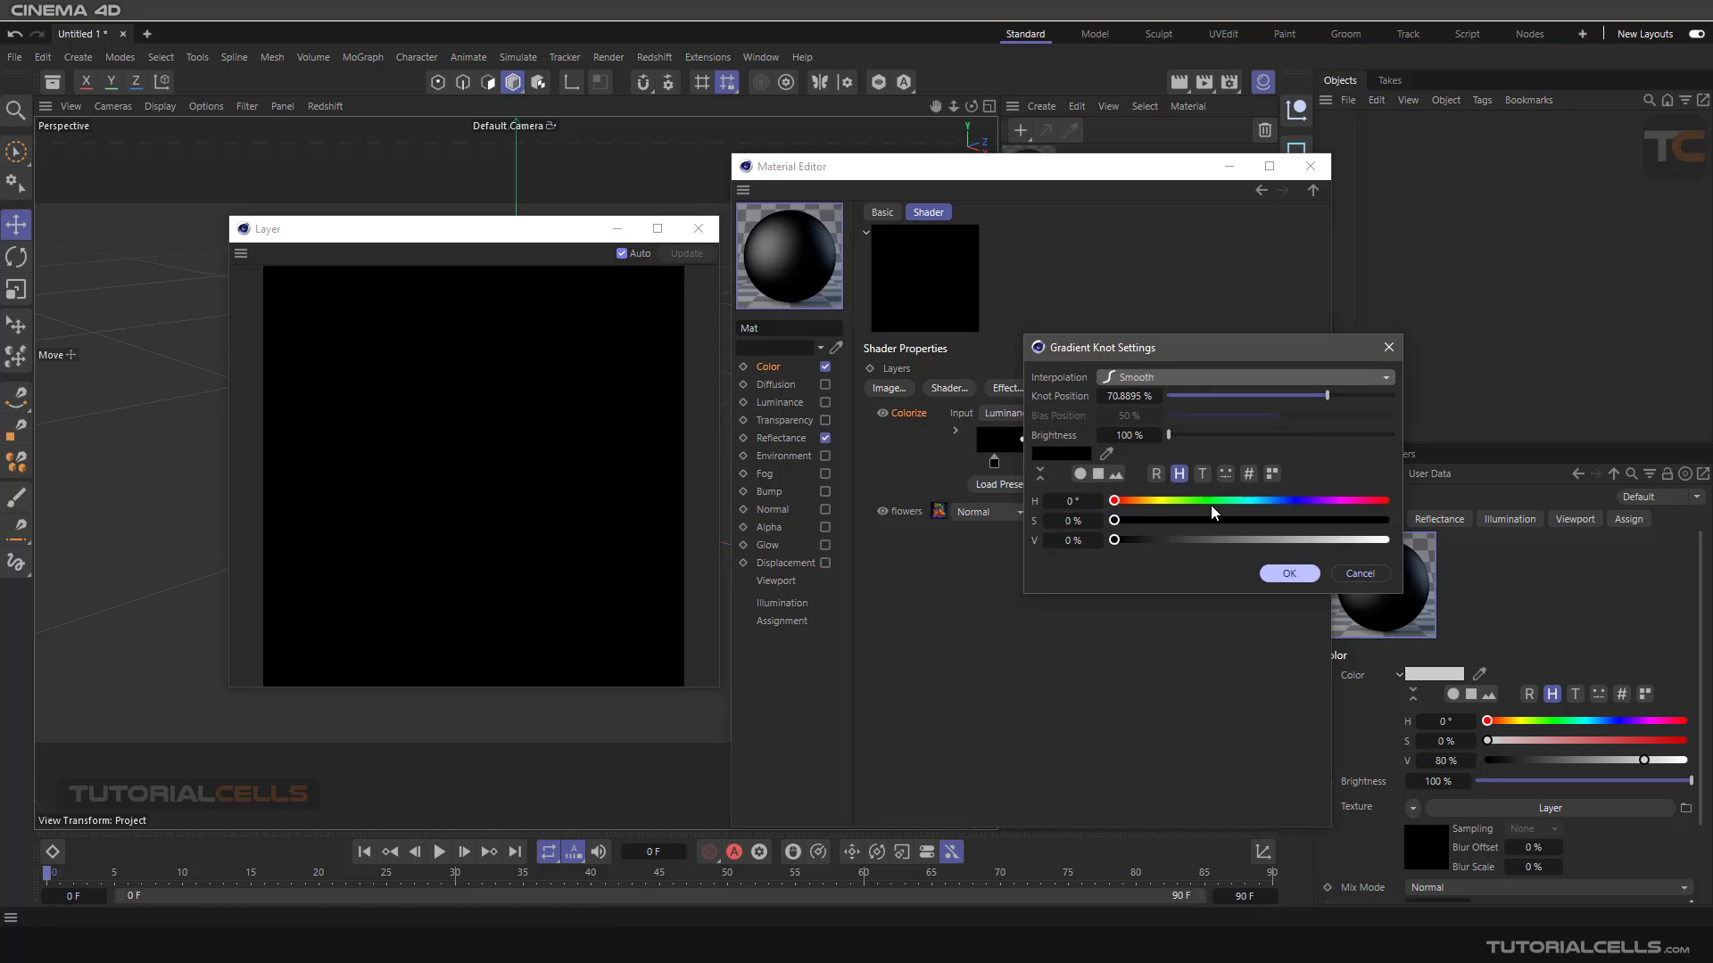
left_click(1324, 520)
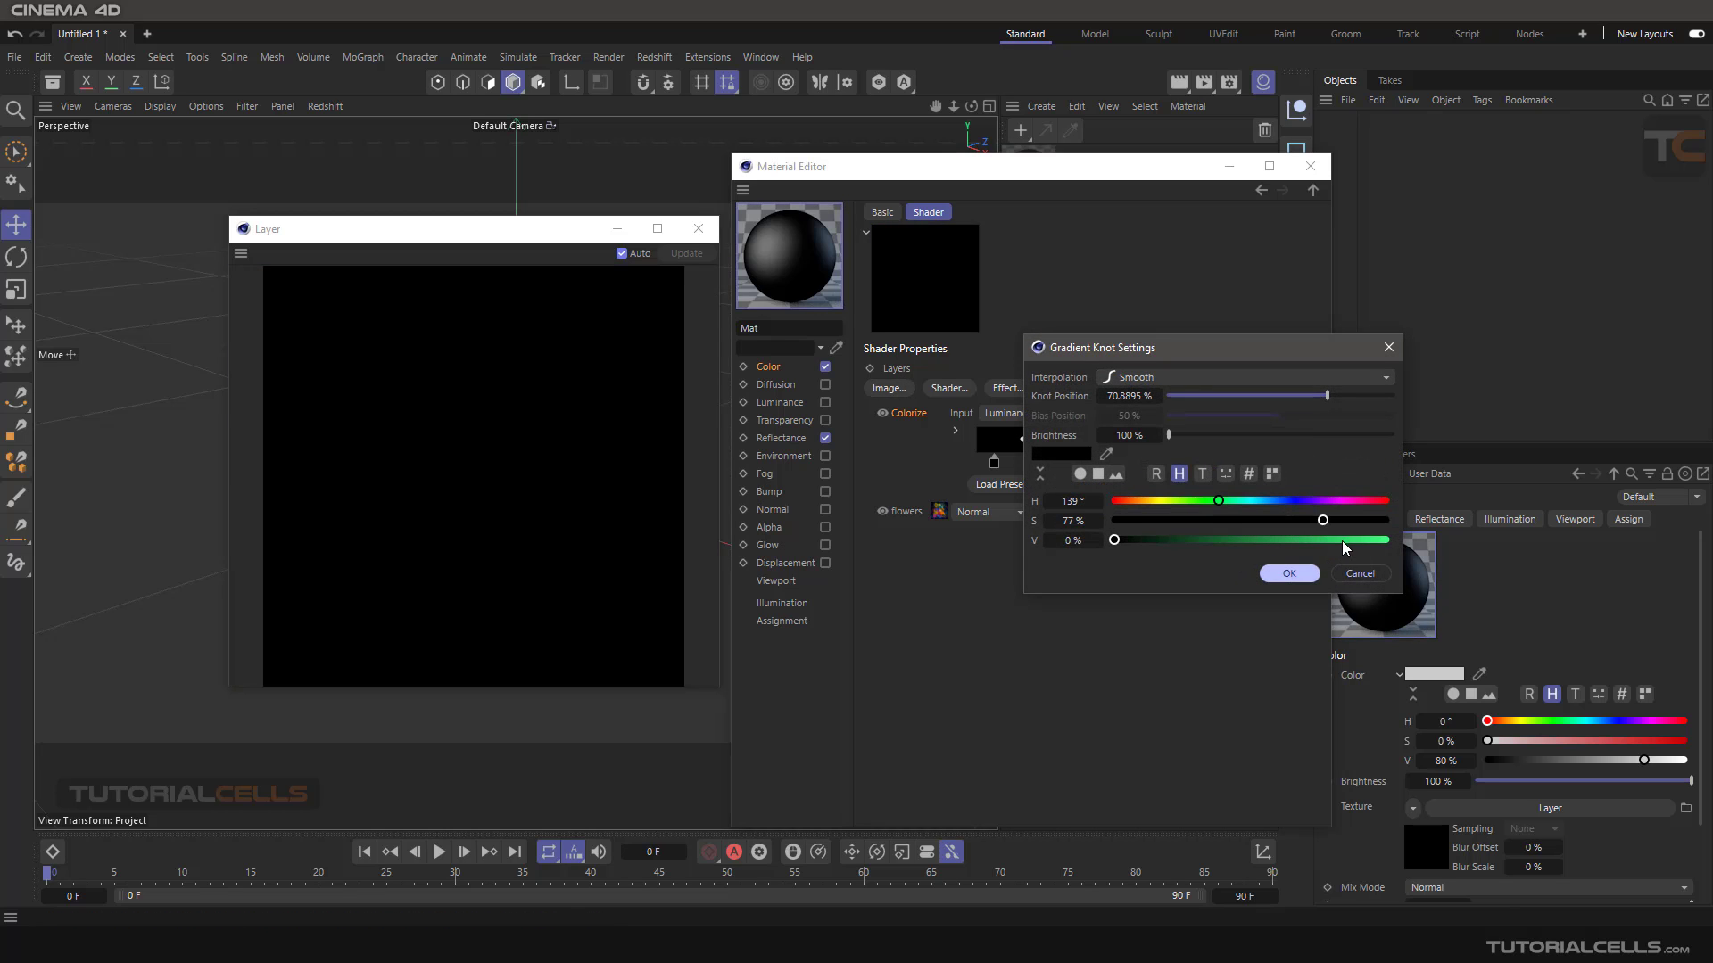
left_click(1342, 539)
left_click(1289, 574)
Step: Add another black knot to the dark part of the Colorize gradient and color the knot at about 50 % orange
left_click(1052, 462)
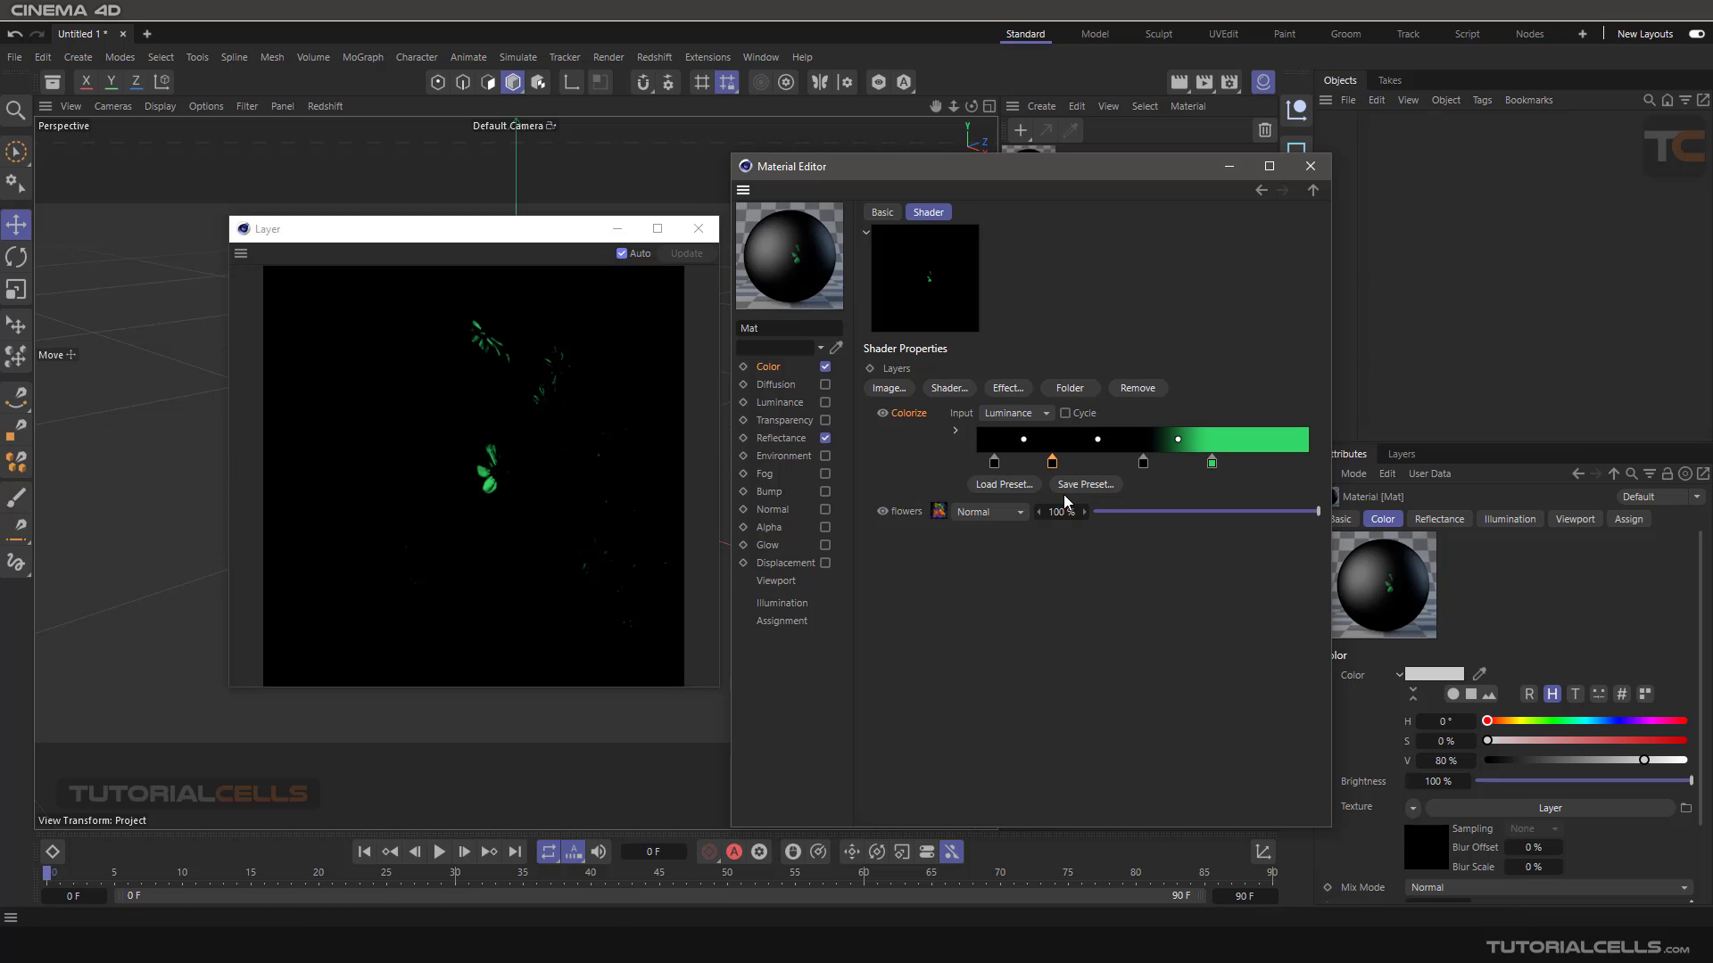
left_click(1035, 462)
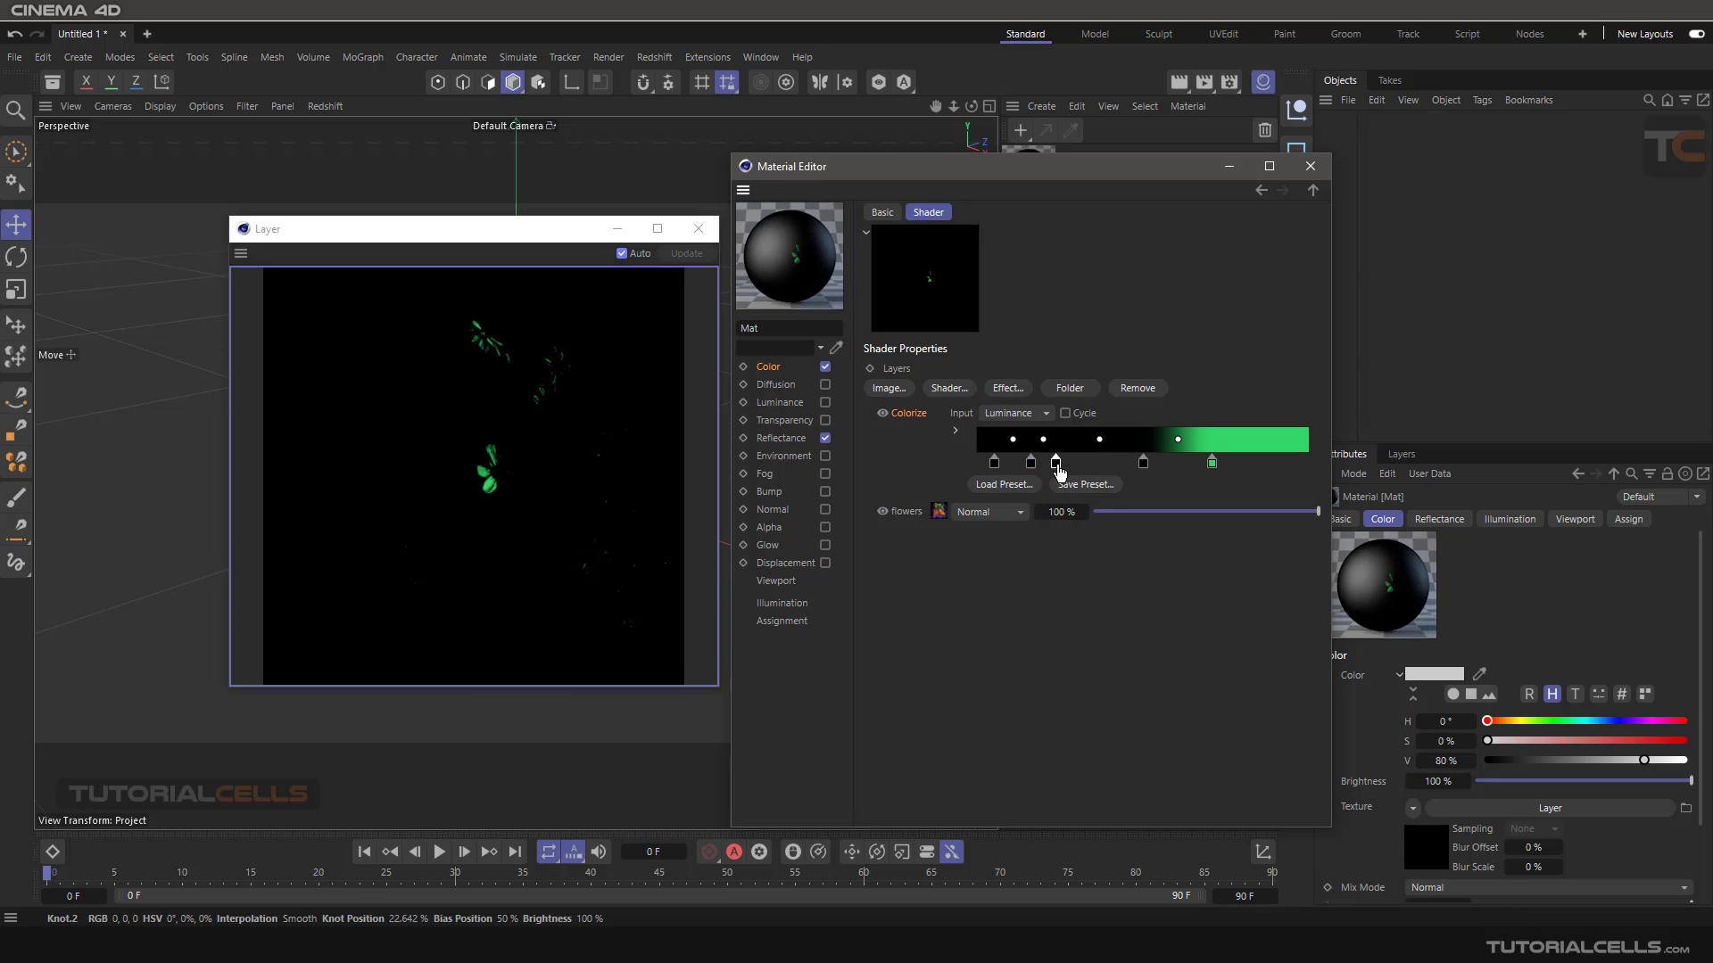
double_click(1144, 464)
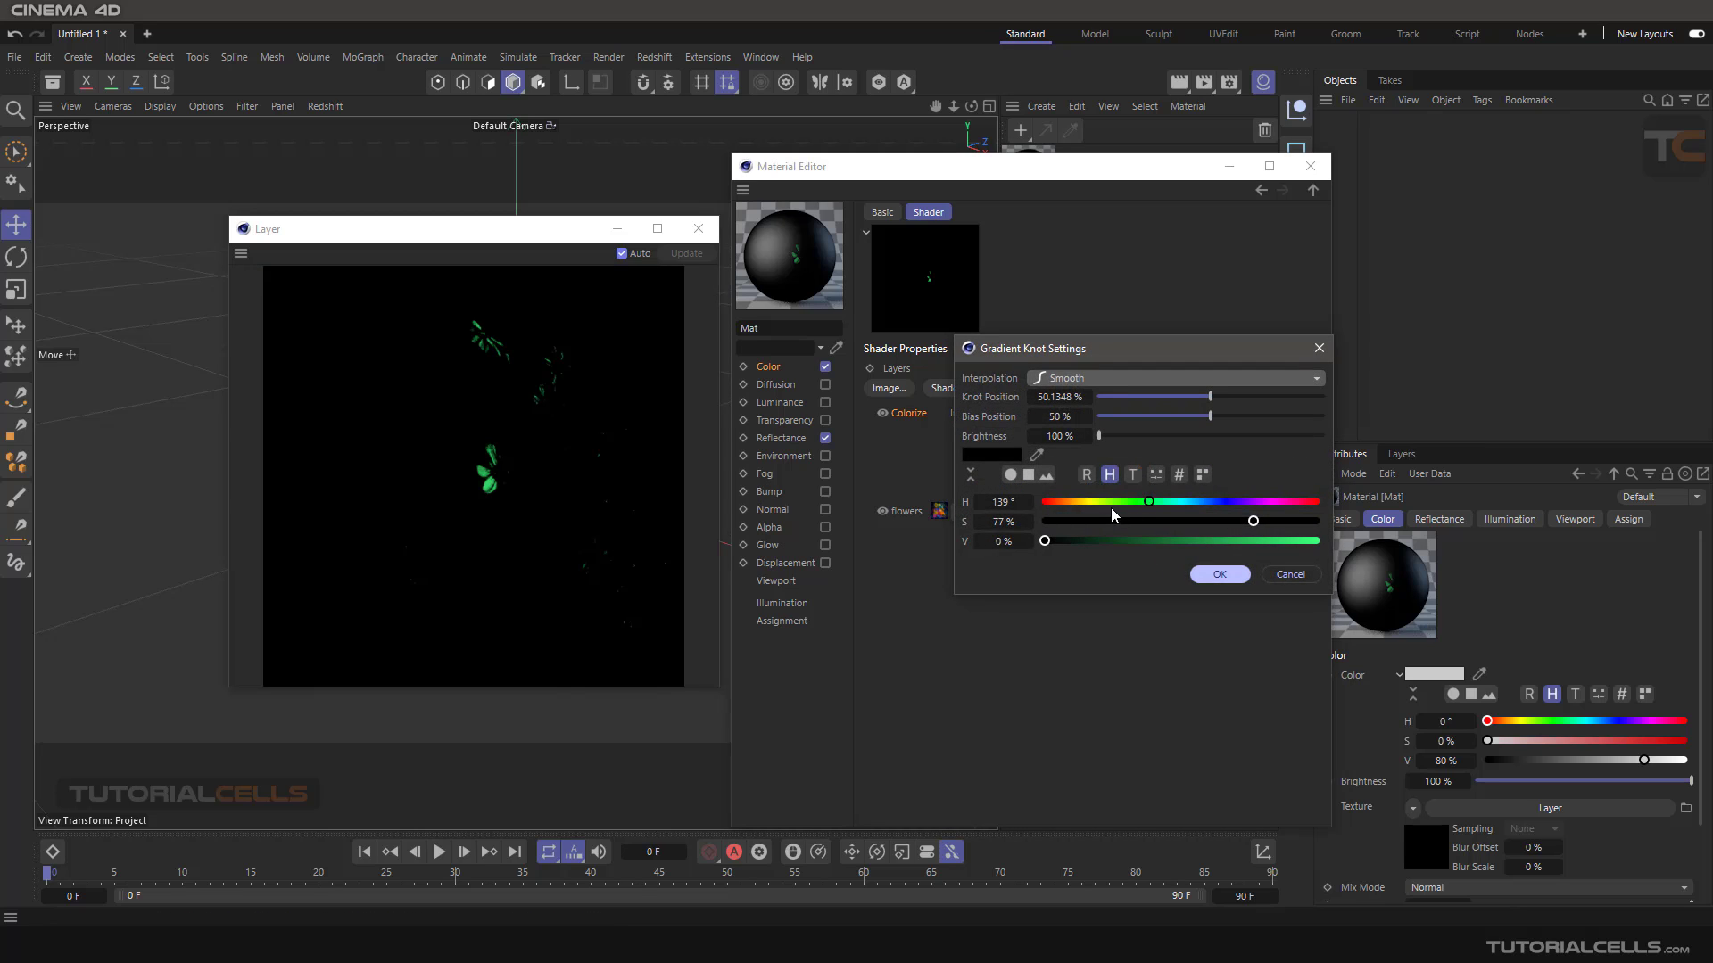
left_click(1070, 501)
left_click(1170, 540)
left_click(1219, 573)
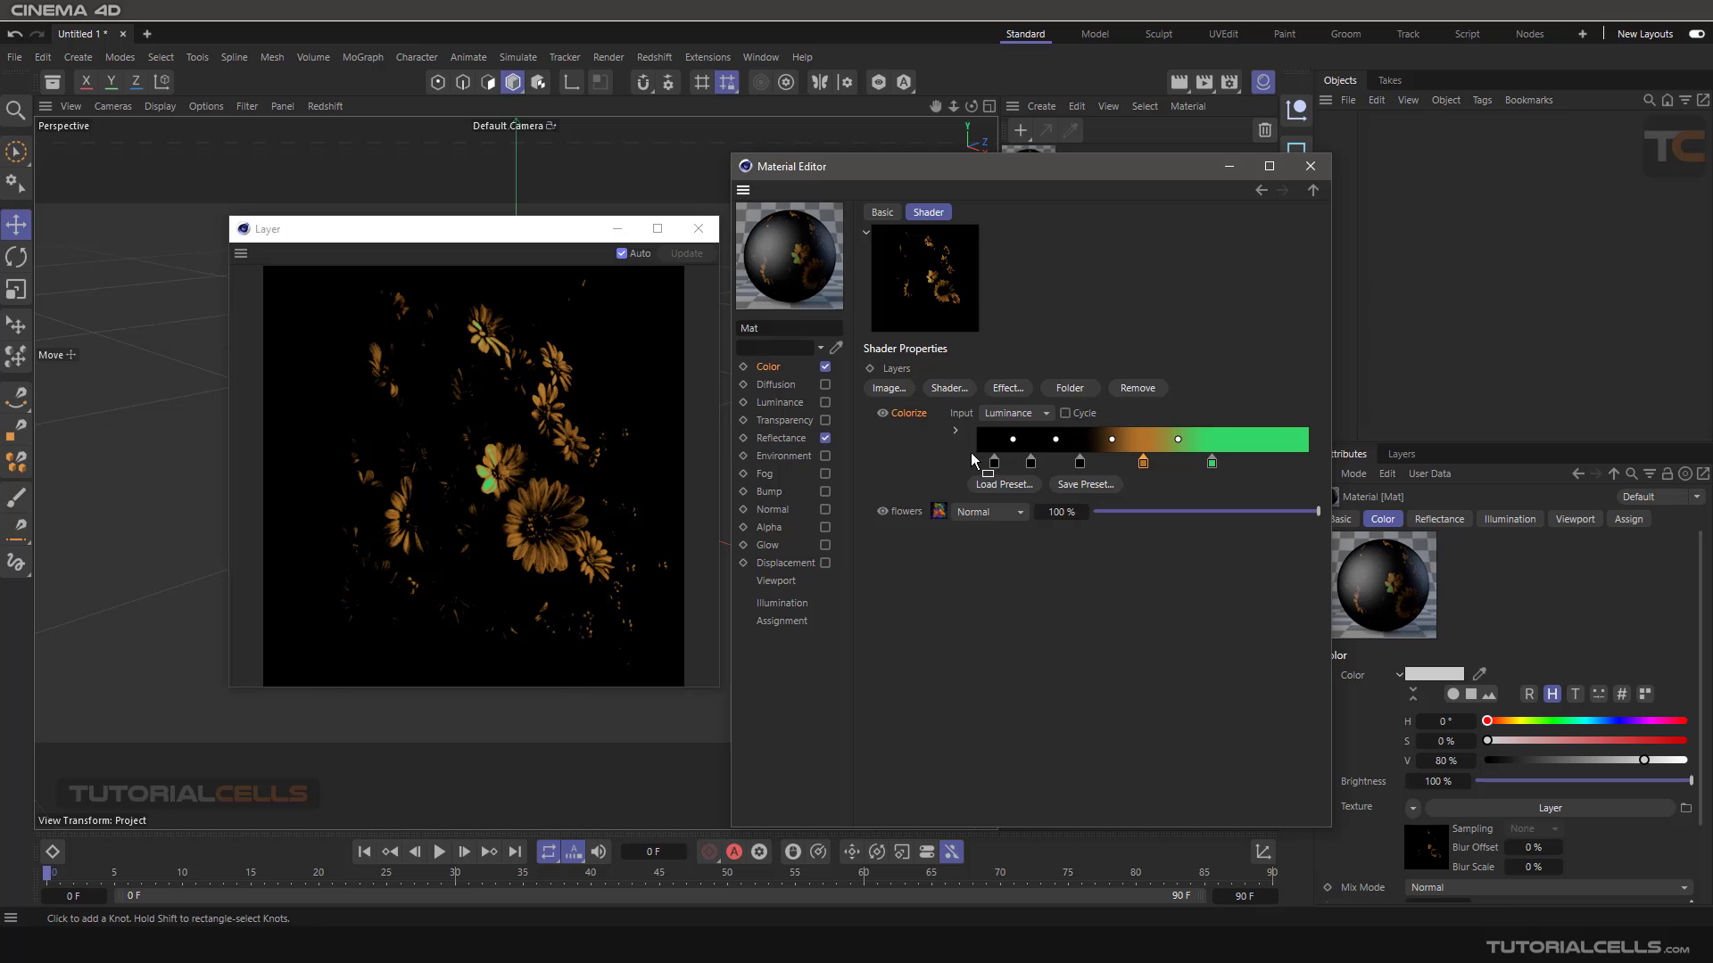
Step: Try the Colorize effect's Cycle option, set its Input to Red, and remove the effect
left_click(1018, 416)
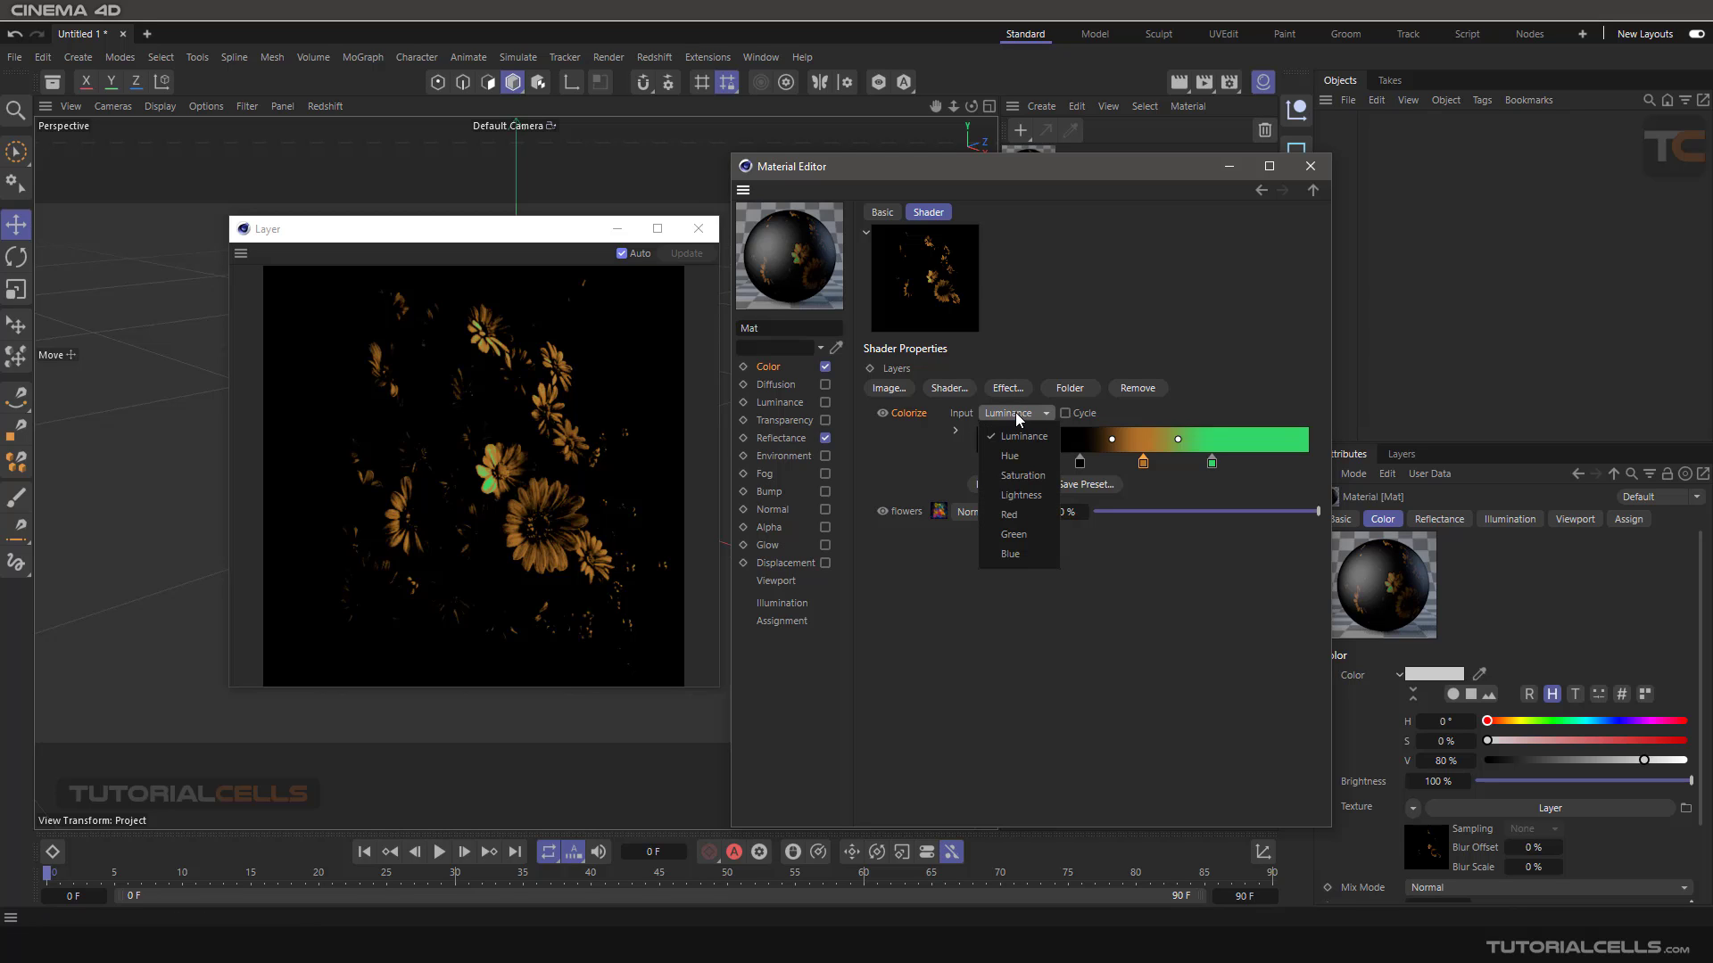
left_click(1067, 412)
left_click(1066, 413)
left_click(1065, 412)
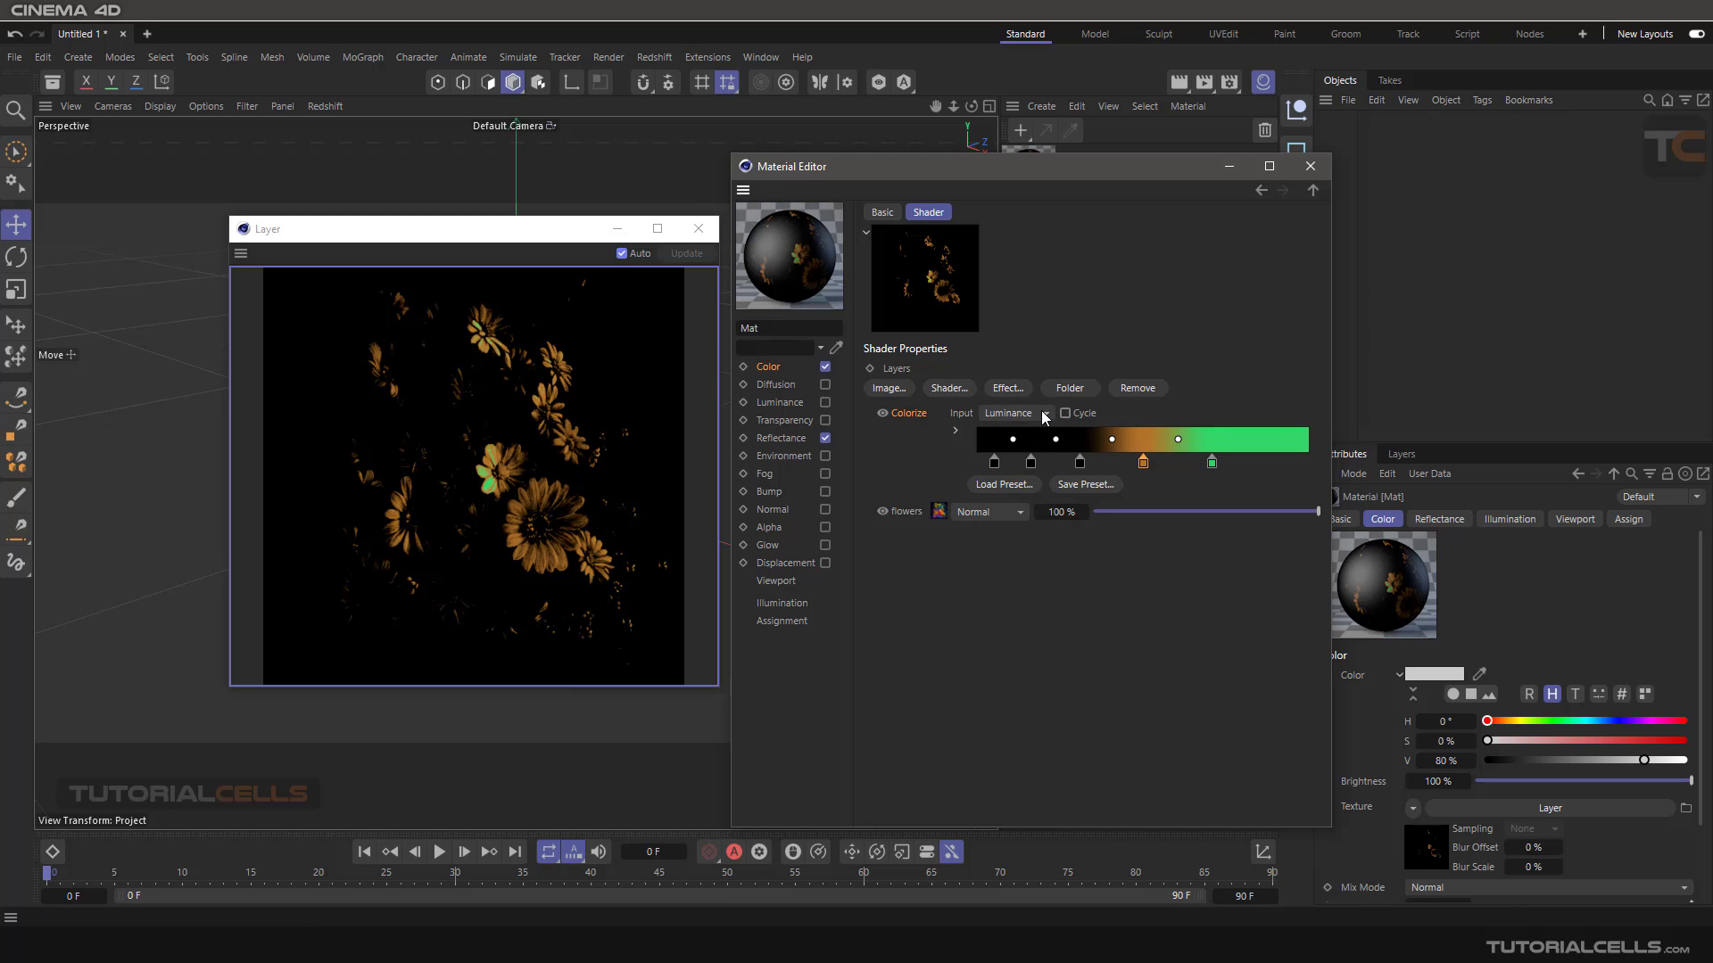
left_click(1040, 412)
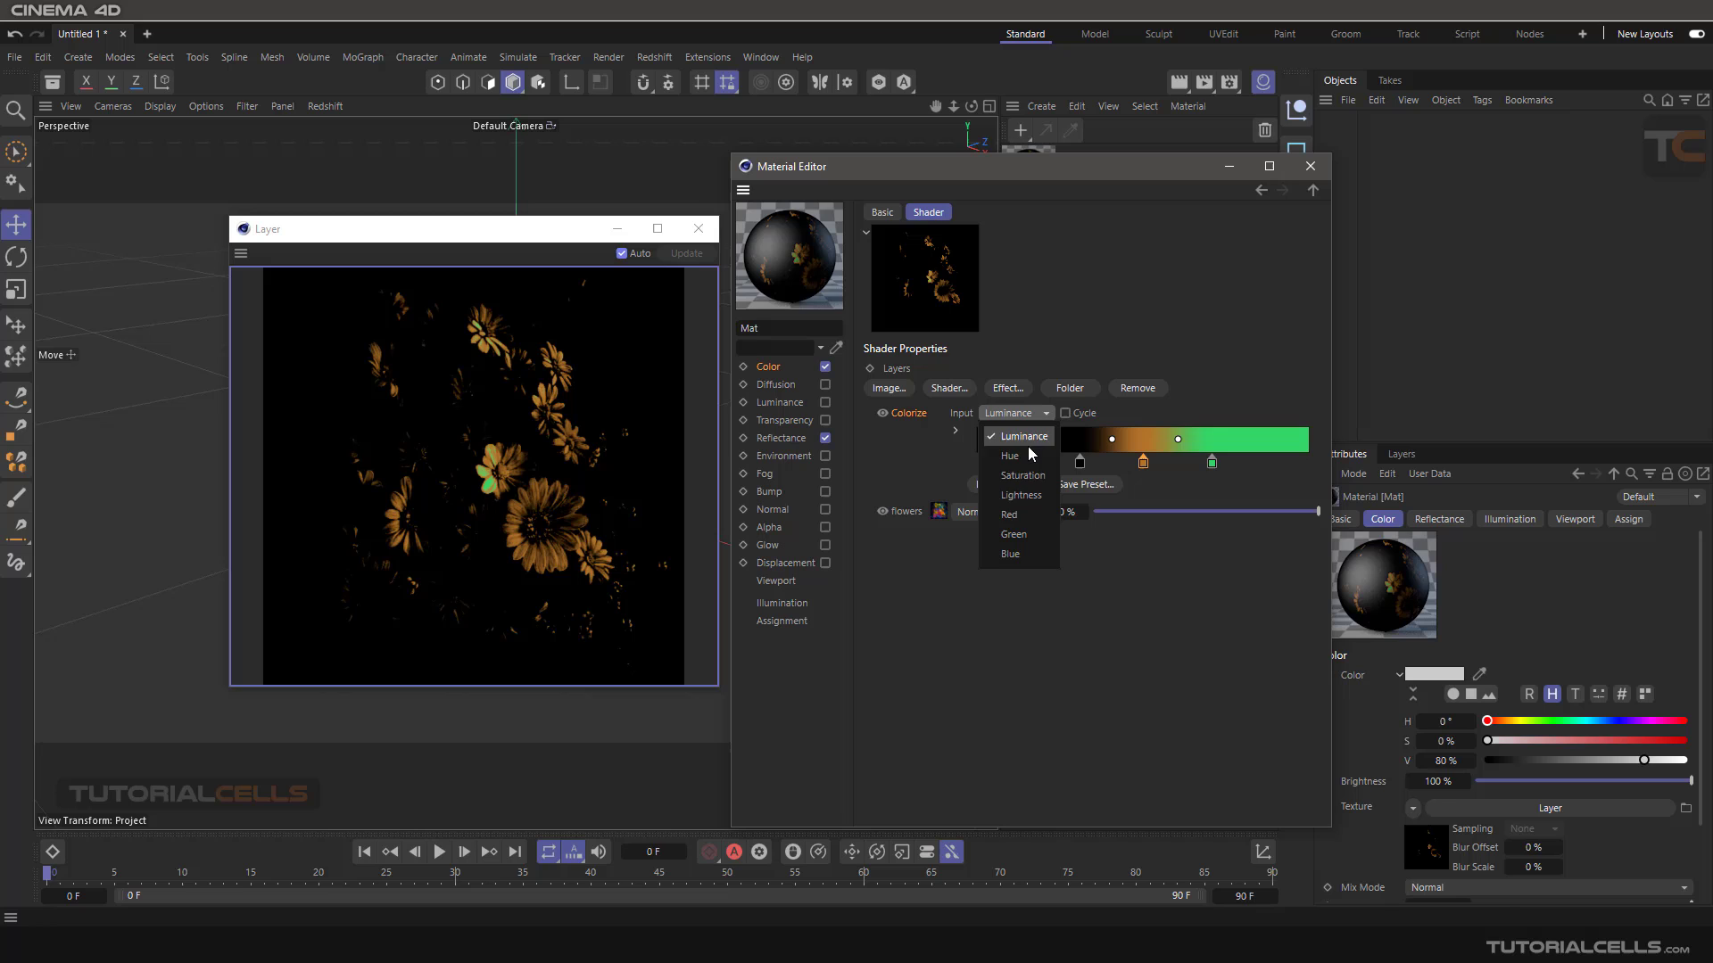
left_click(1012, 514)
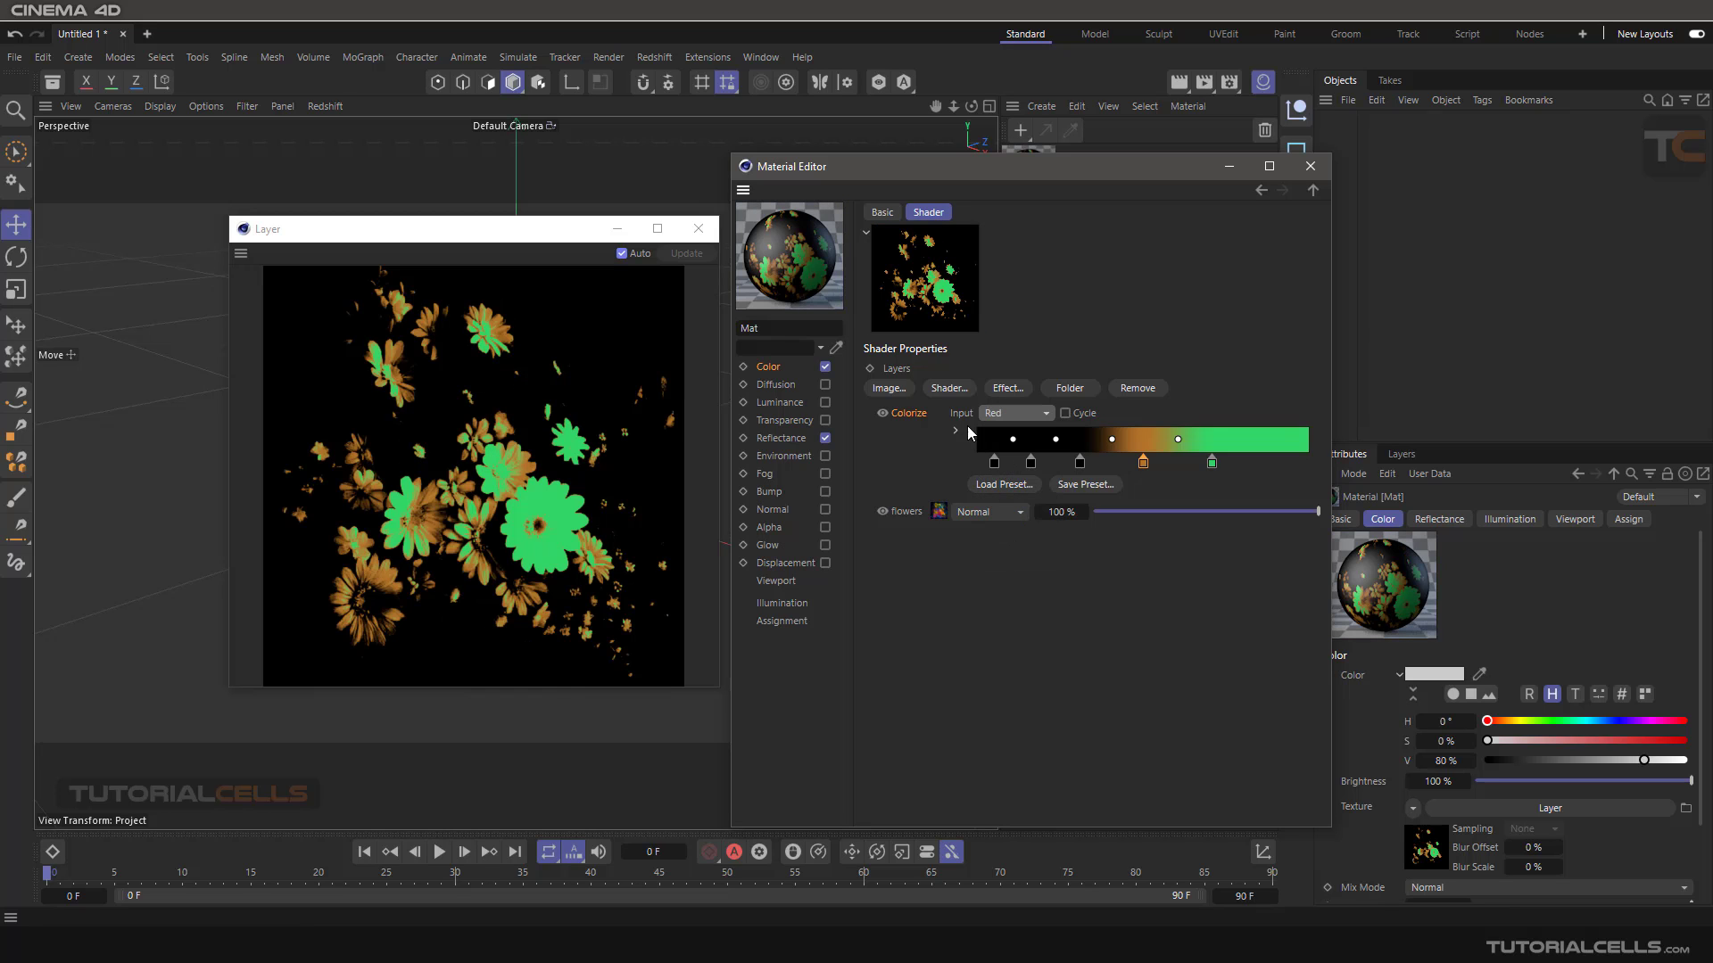
left_click(1137, 388)
Step: Add a Clamp Color effect with Low Clamp at 20 % and High Clamp at 94 %, and remove it
left_click(1004, 389)
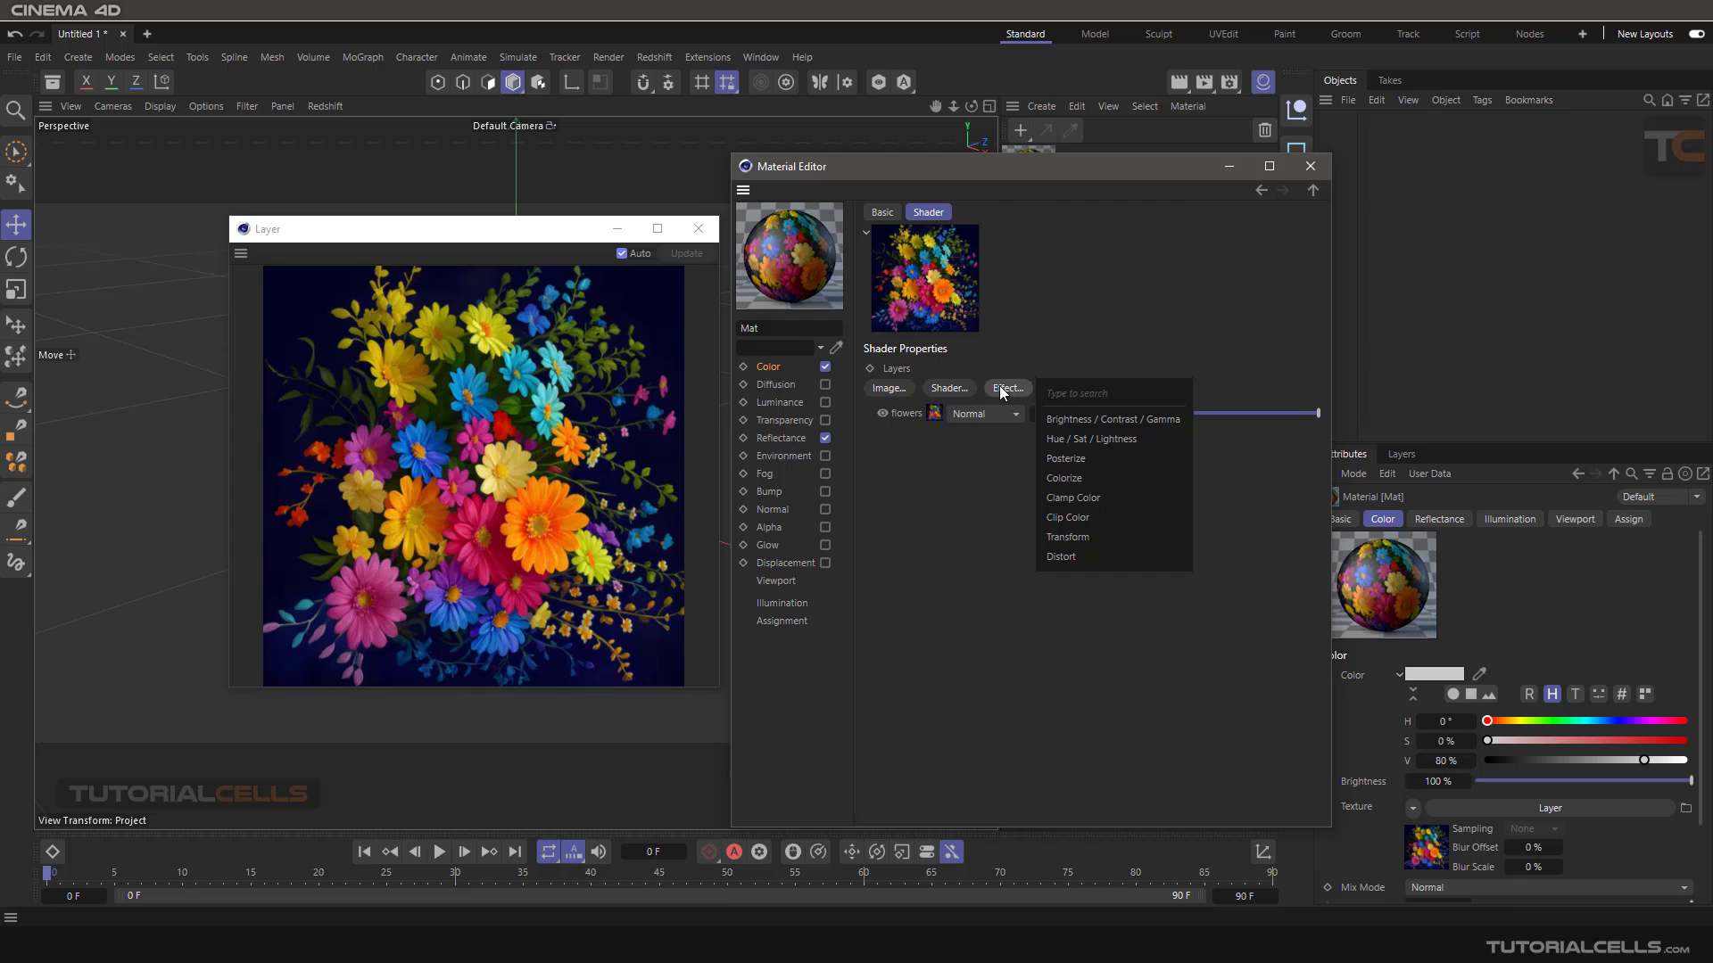
left_click(1055, 499)
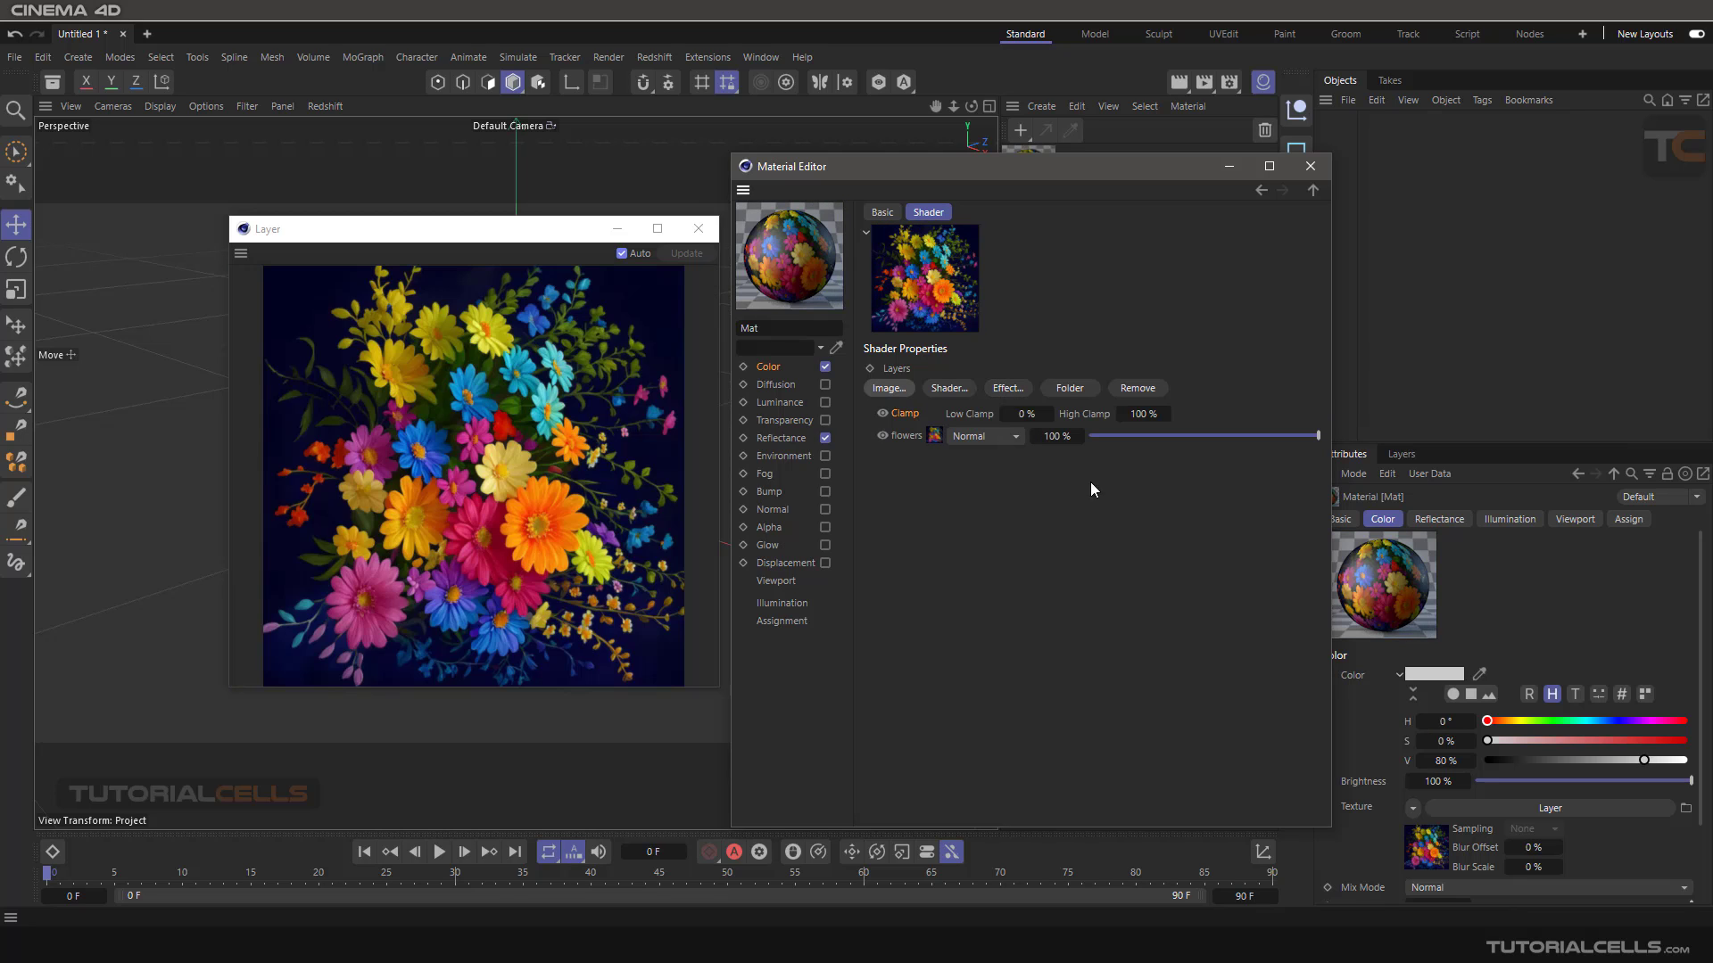
left_click_drag(1017, 413, 1035, 413)
mouse_move(1143, 413)
left_mouse_down()
mouse_move(1124, 414)
mouse_move(1138, 414)
left_mouse_up()
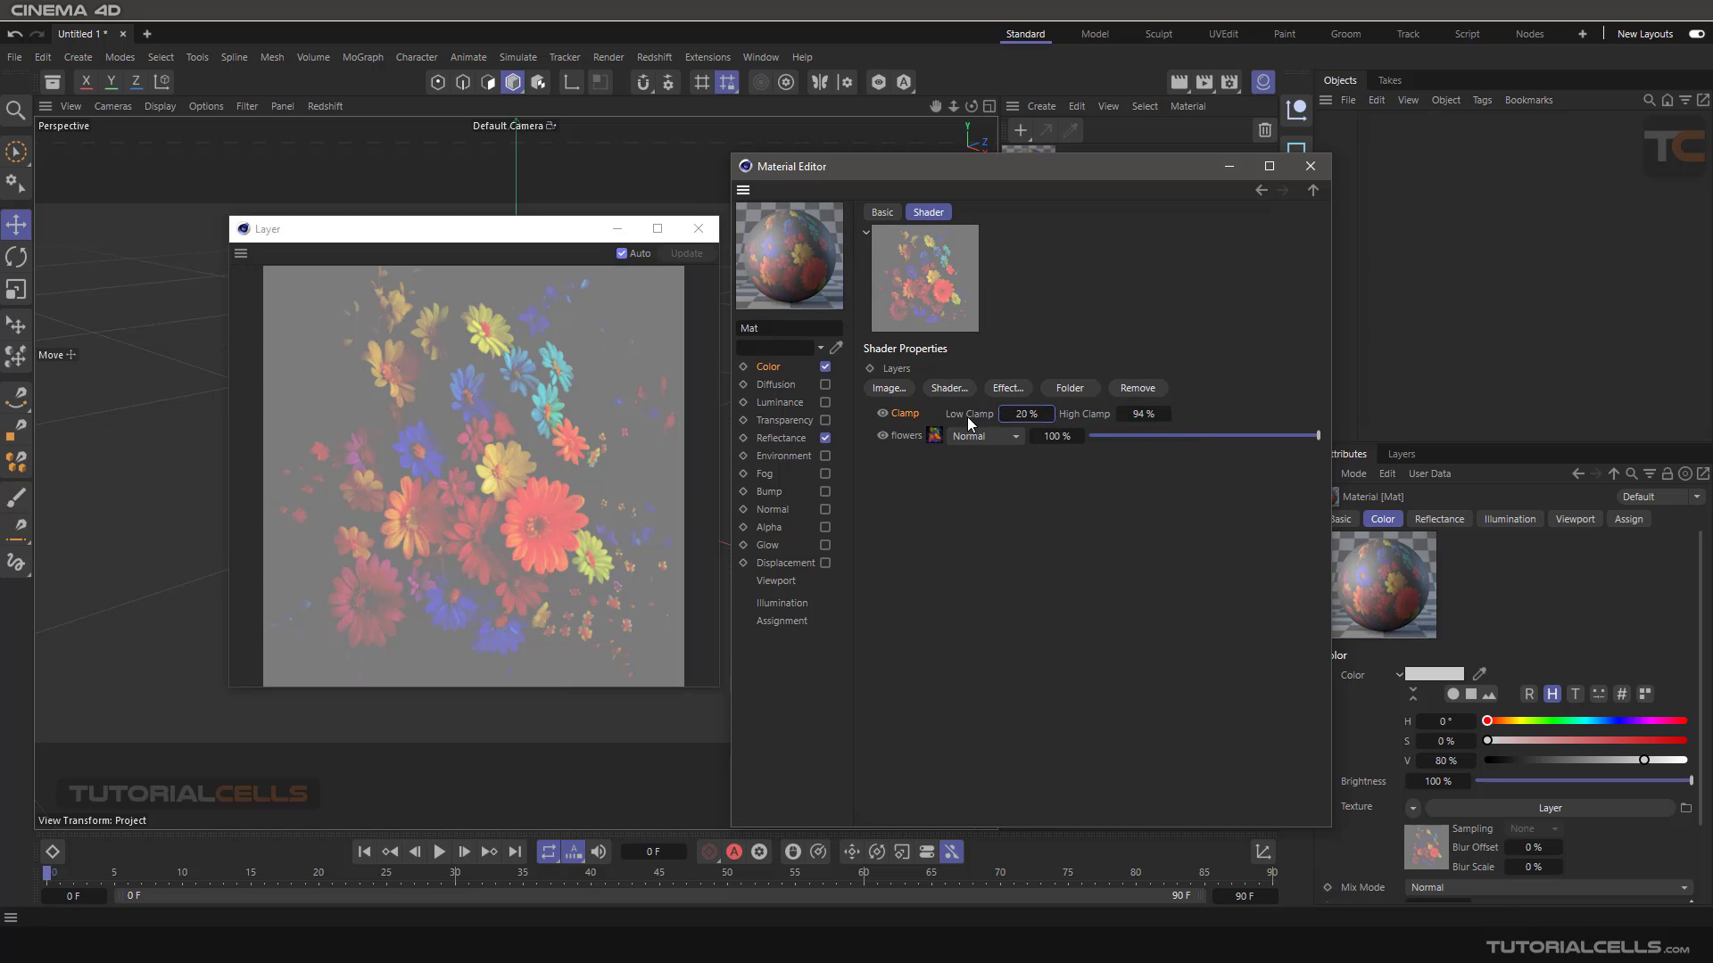
left_click(1135, 389)
Step: Add a Clip Color effect with Low Clip at 32 % and High Clip at 77 %, and remove it
left_click(1018, 390)
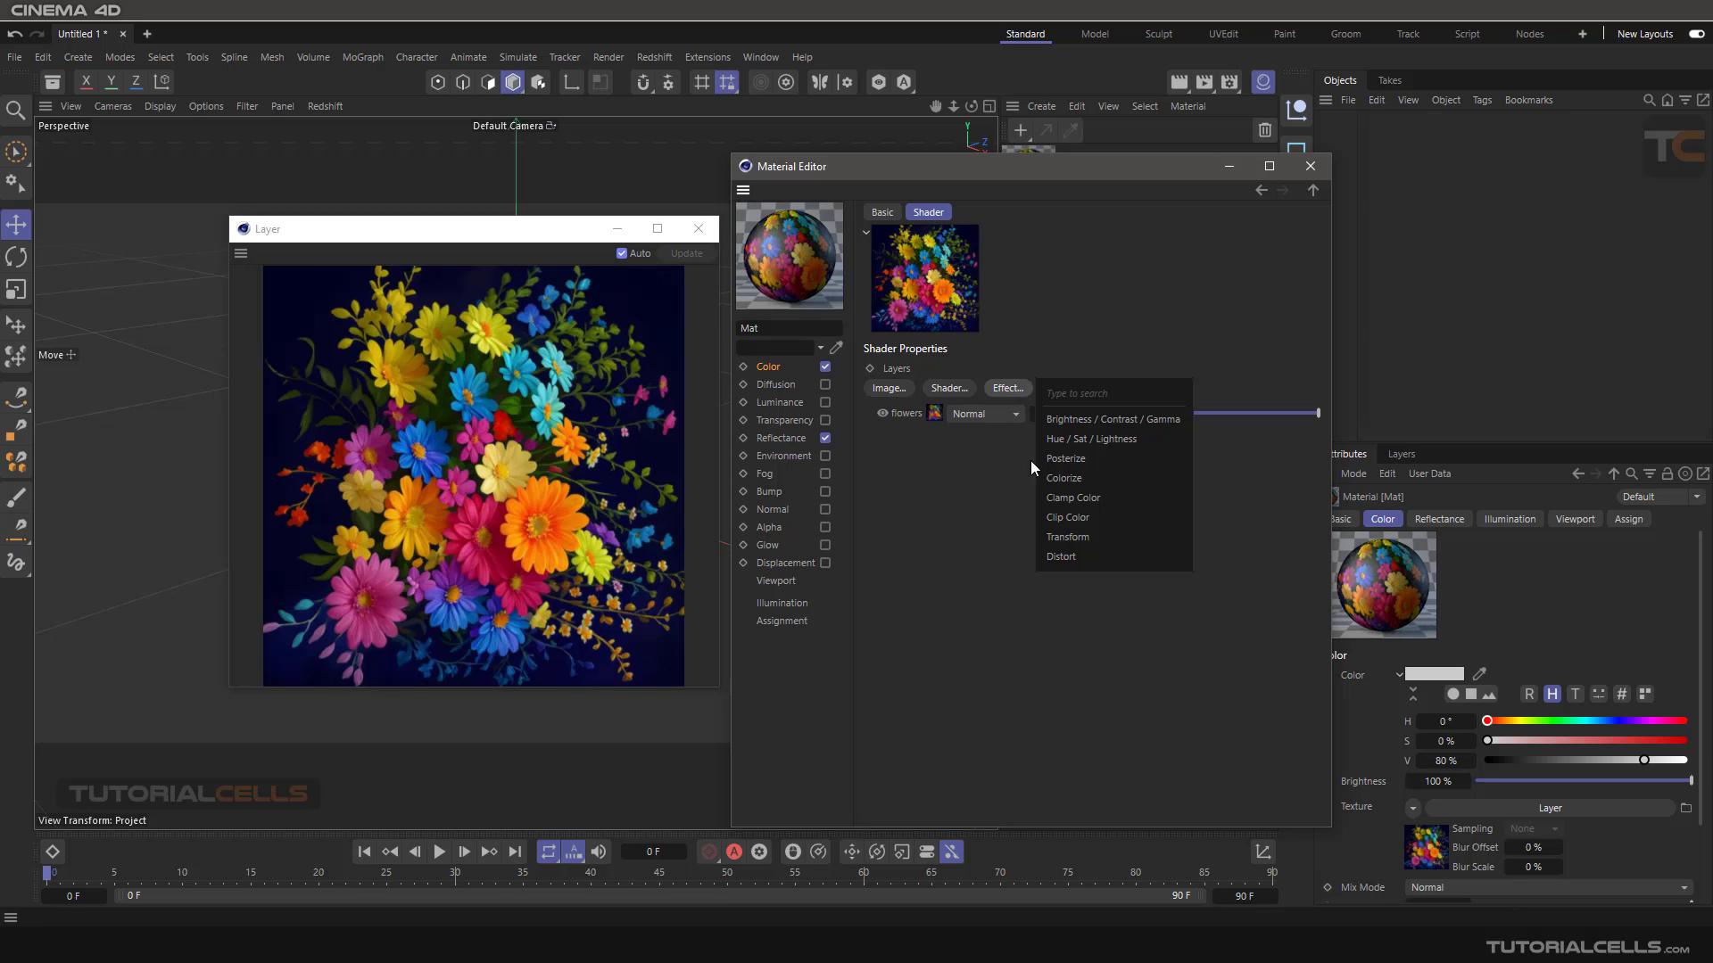
left_click(1067, 519)
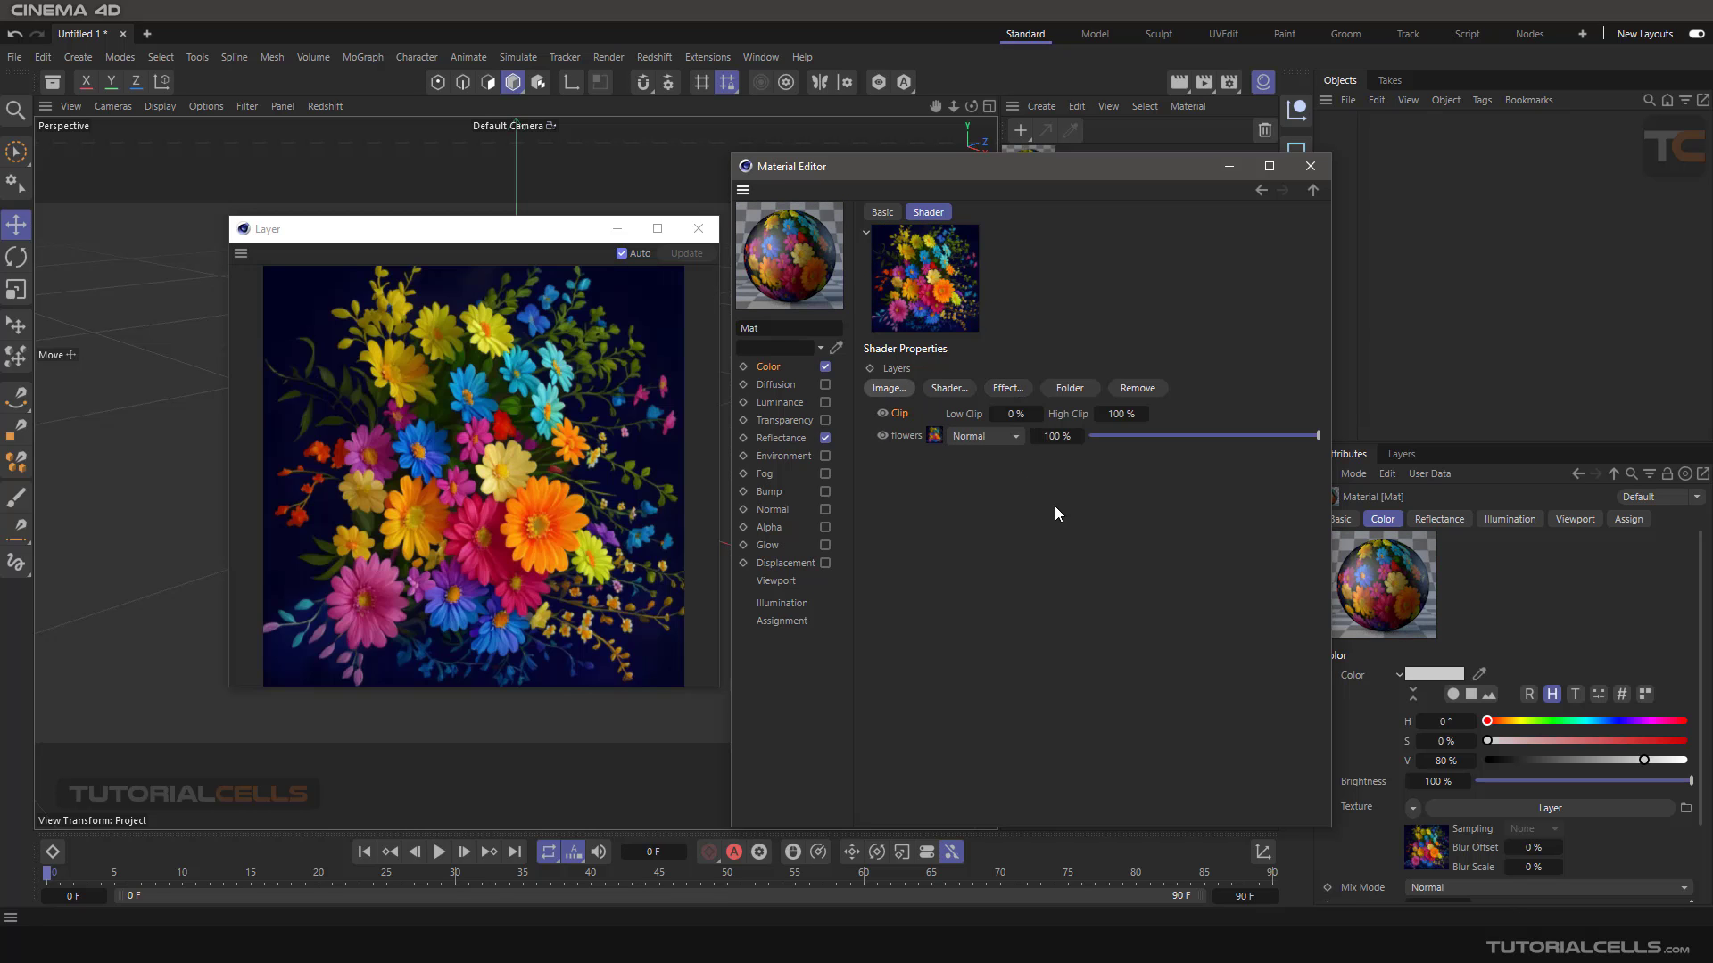
left_click_drag(1010, 418, 1090, 424)
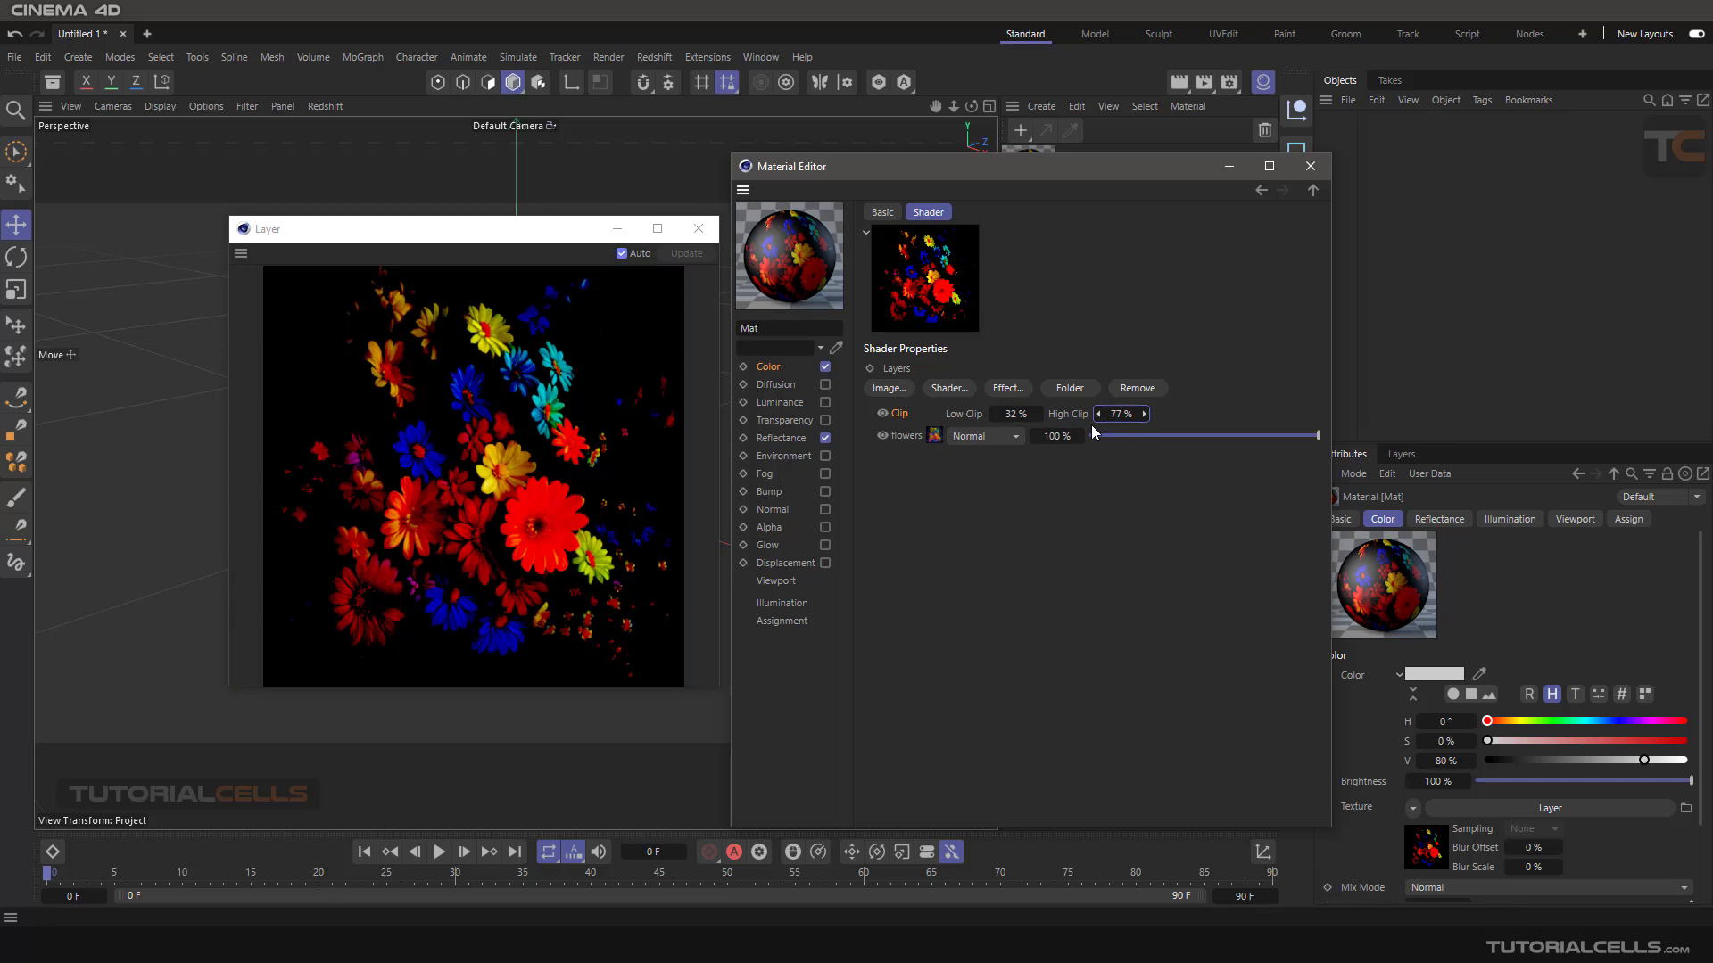
left_click(1137, 388)
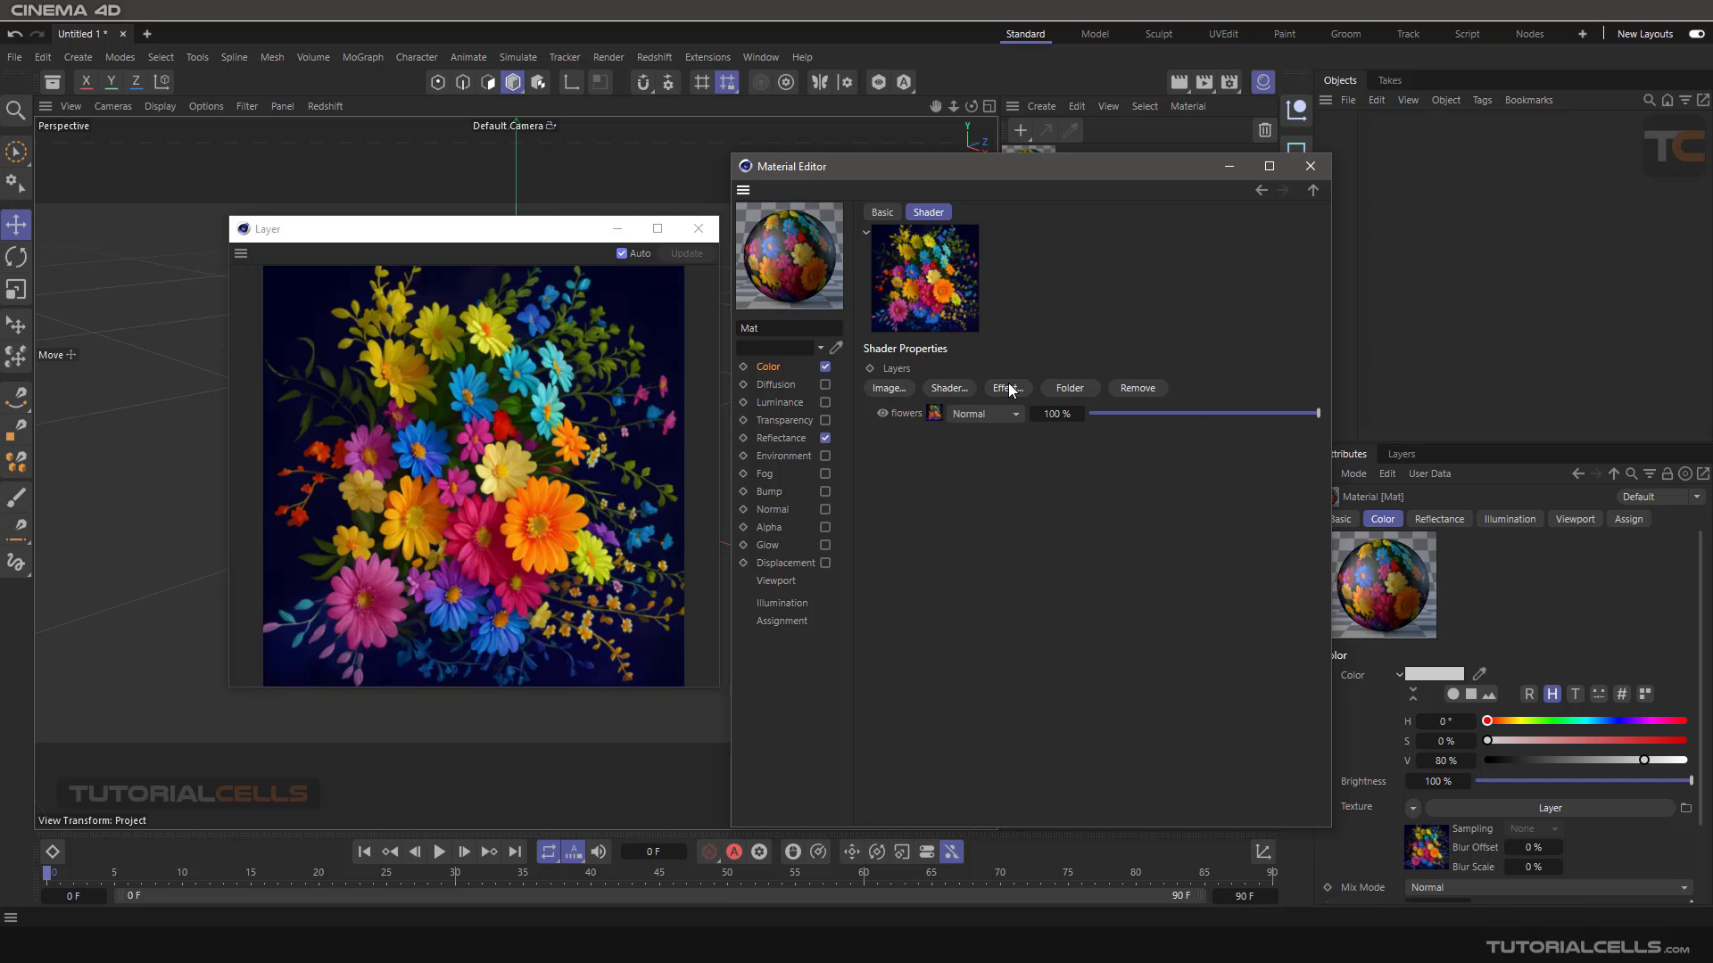
Step: Add a Transform effect above the flowers layer, try Mirror and Flip, and set the first Scale value to 1.3 and first Move value to 0.11
left_click(1007, 388)
left_click(1060, 536)
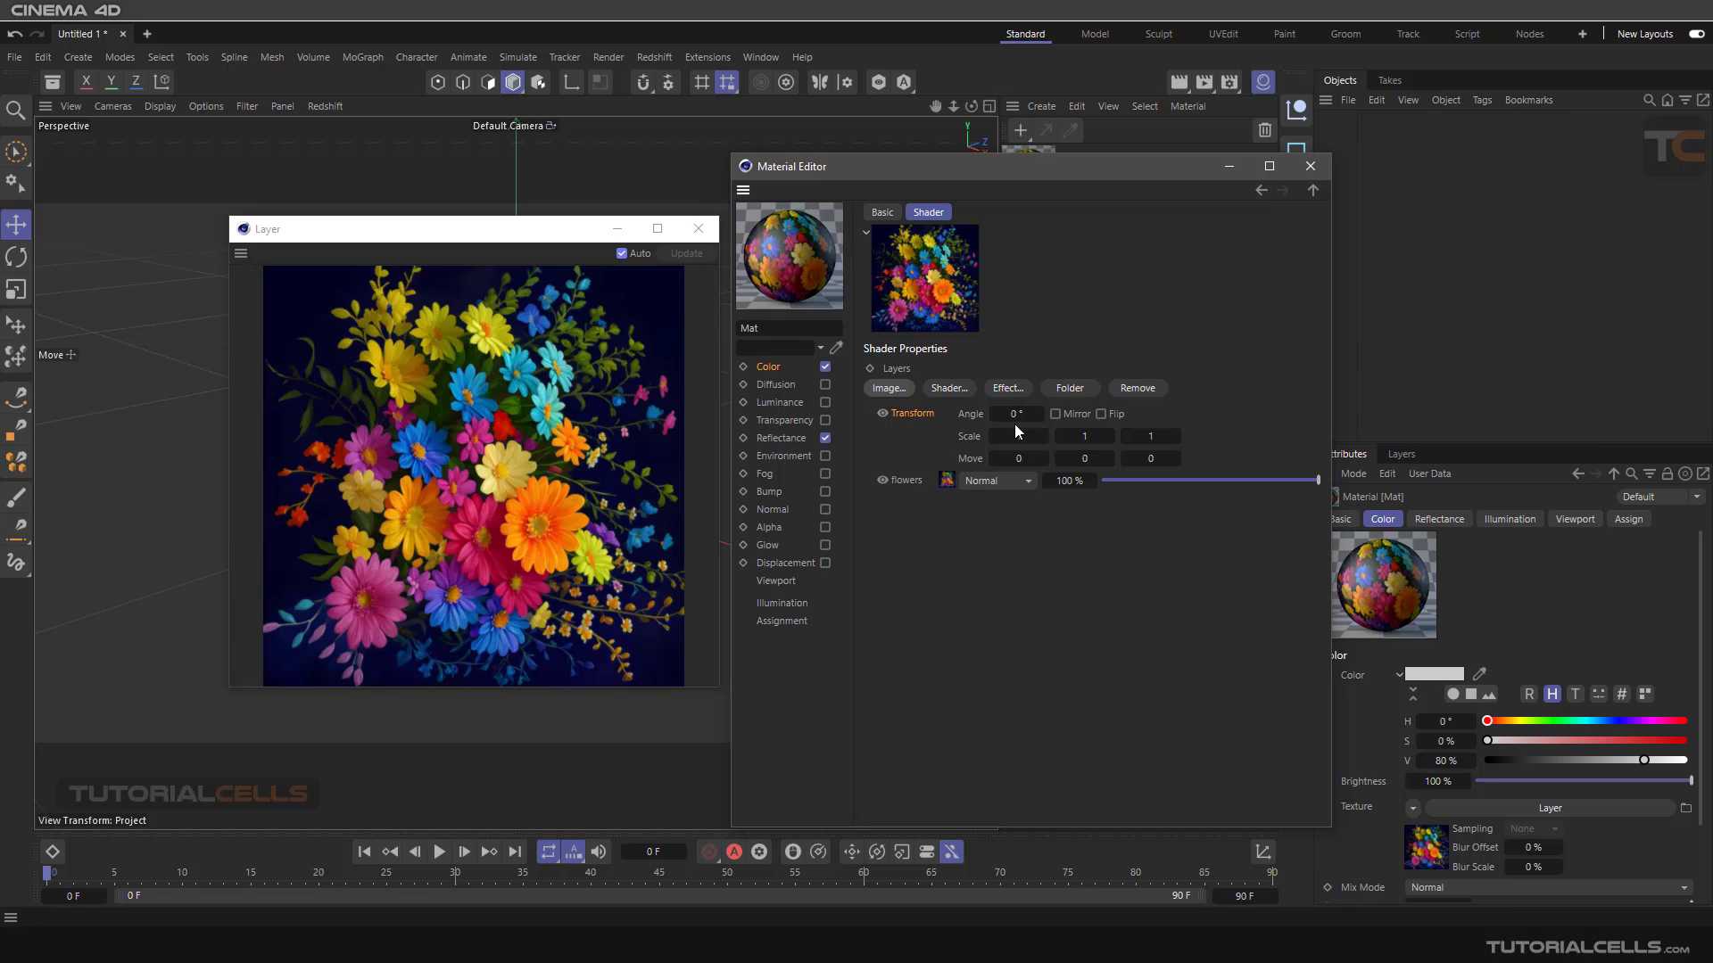
left_click(1053, 417)
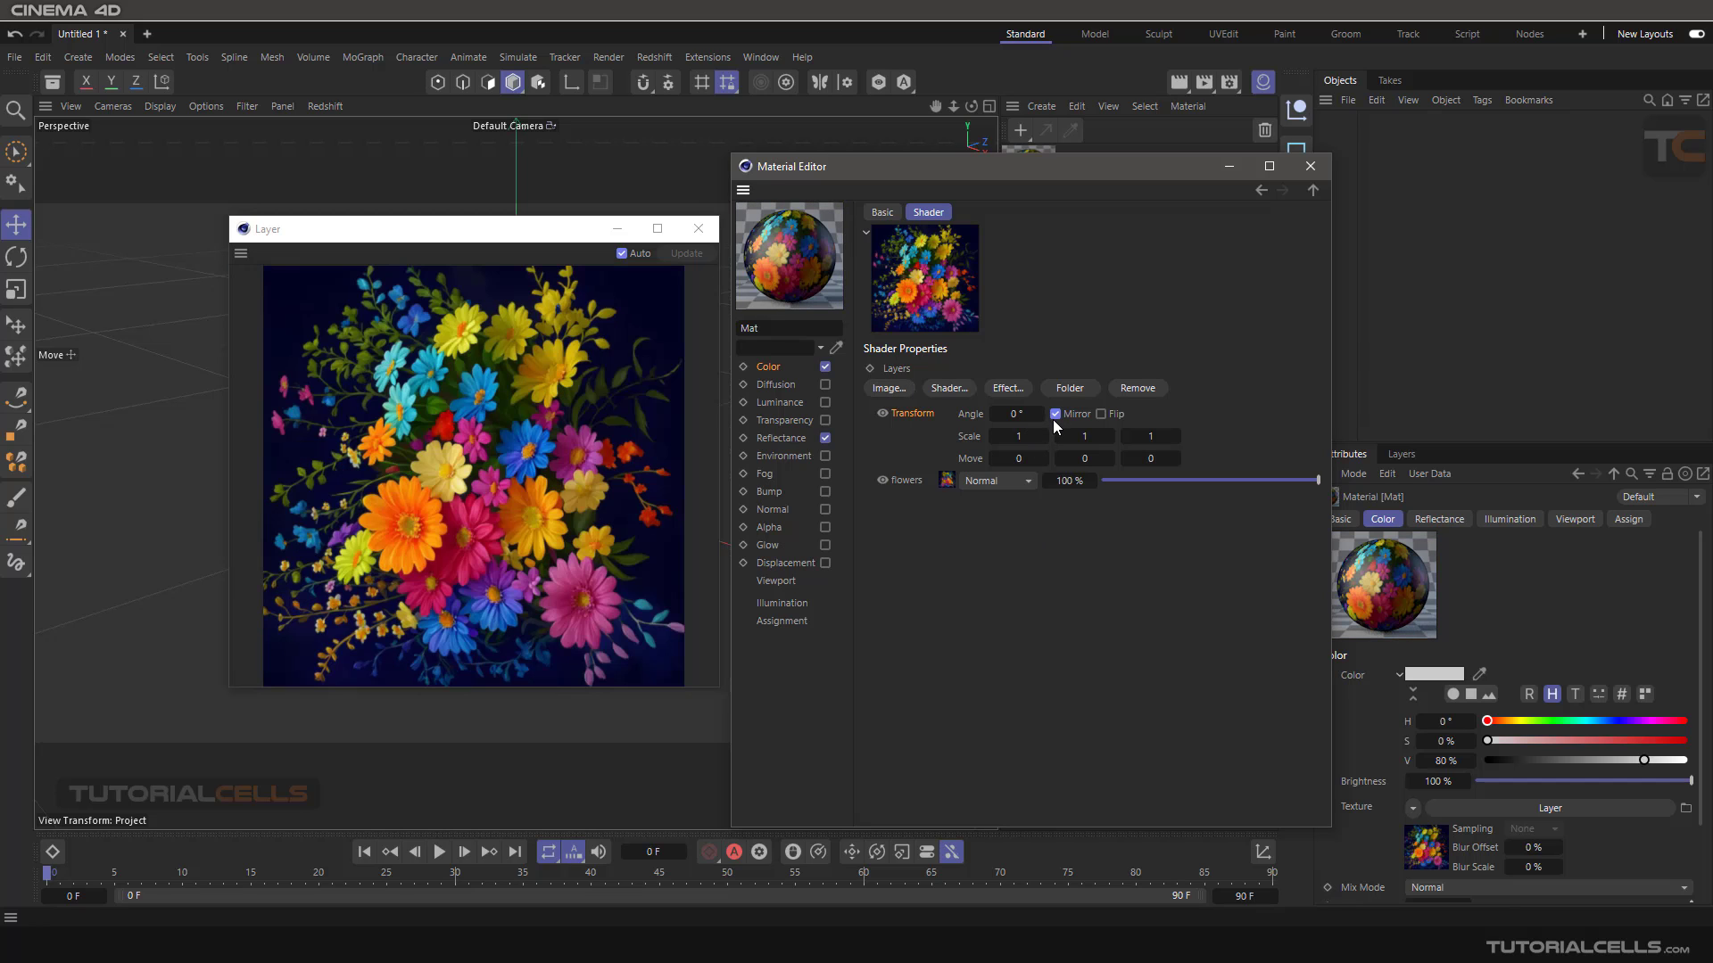
left_click(1102, 414)
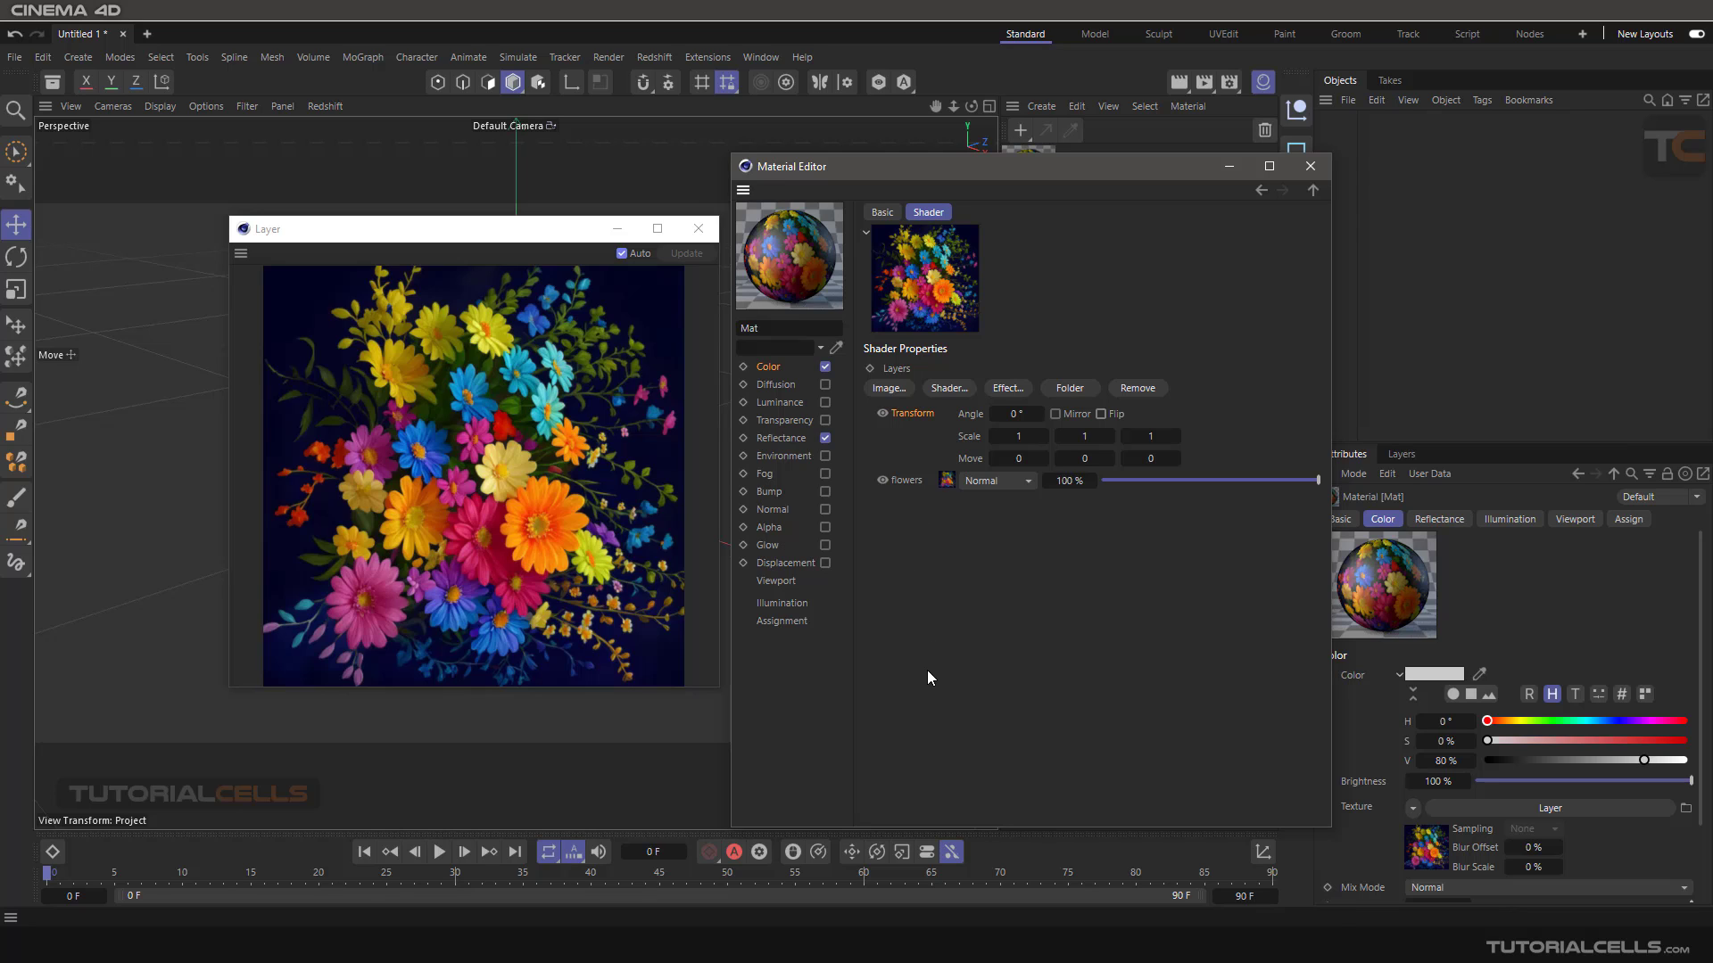
mouse_move(1013, 441)
left_mouse_down()
mouse_move(1028, 441)
mouse_move(1017, 460)
left_mouse_up()
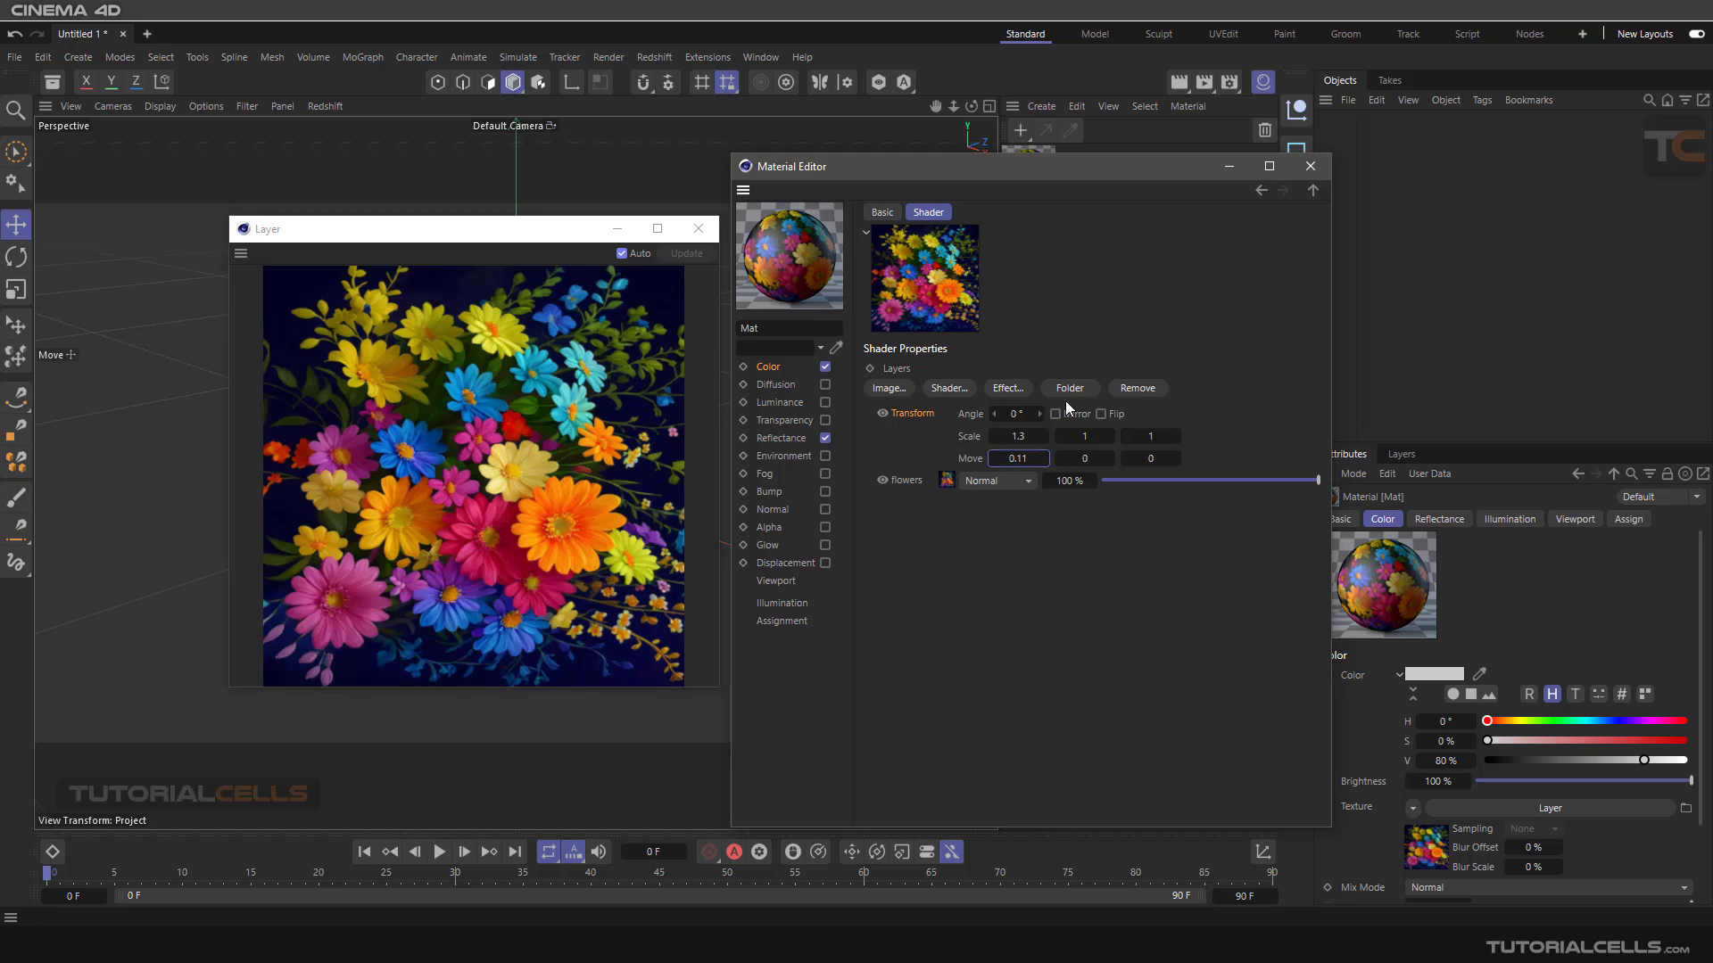
Step: Remove the Transform effect, add a Distort effect above the flowers layer, and set its Strength to 40 %
left_click(1130, 389)
left_click(1008, 389)
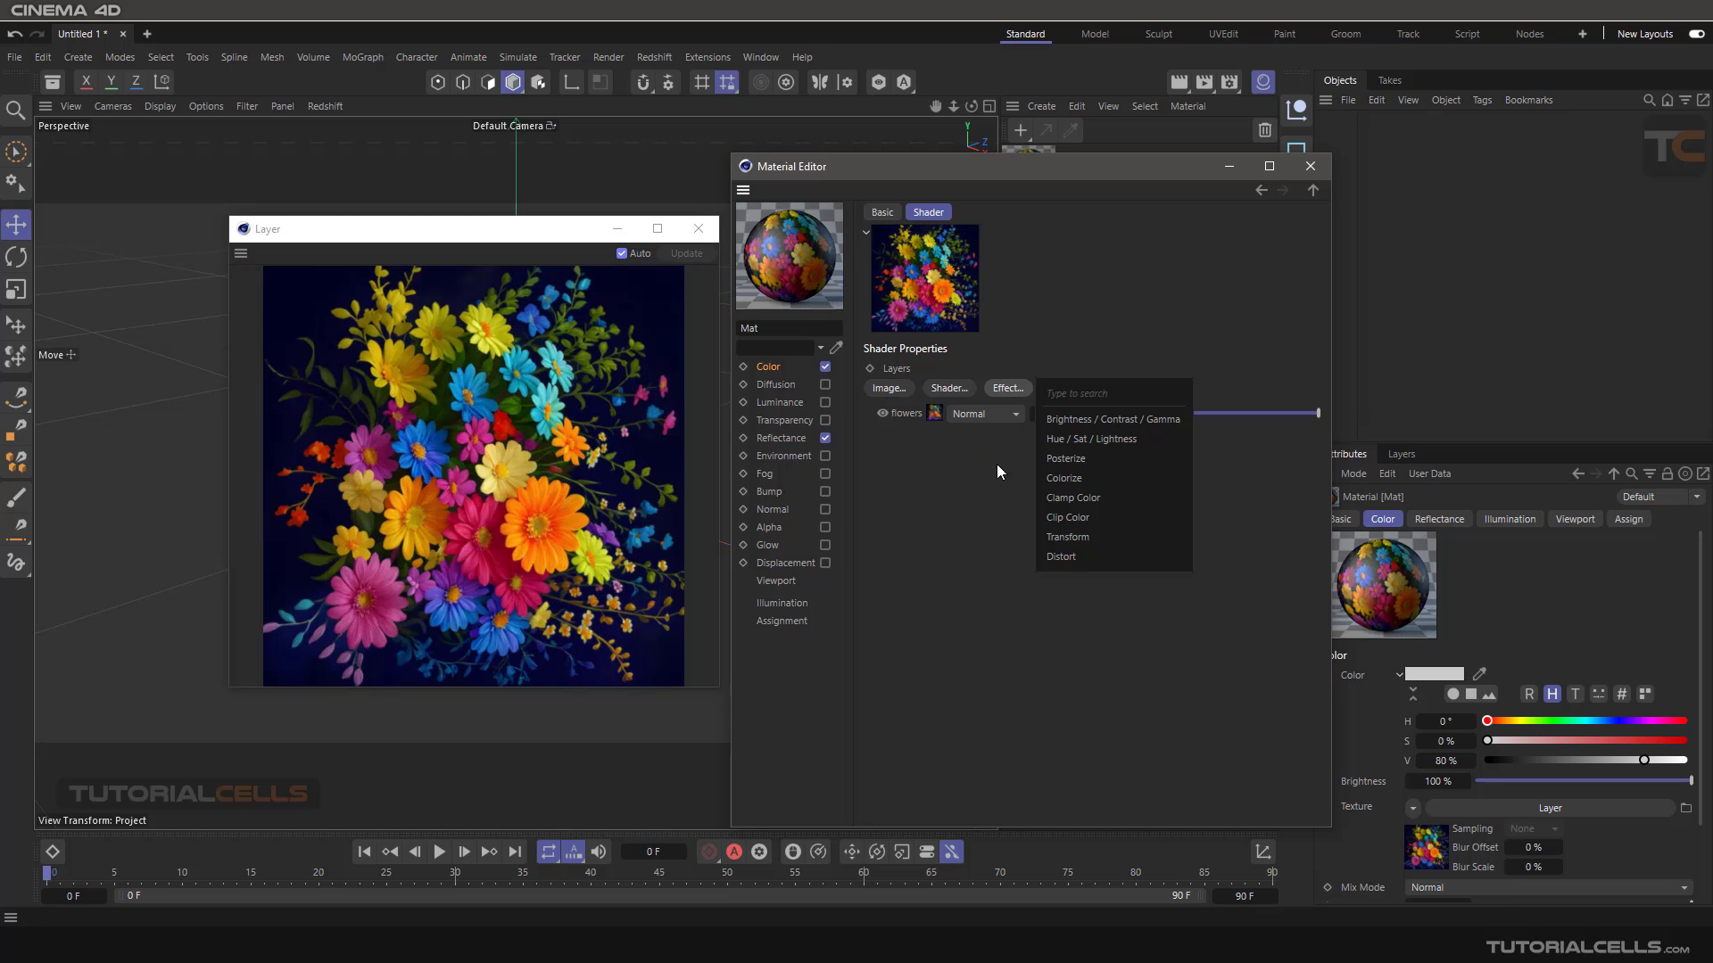
left_click(1062, 558)
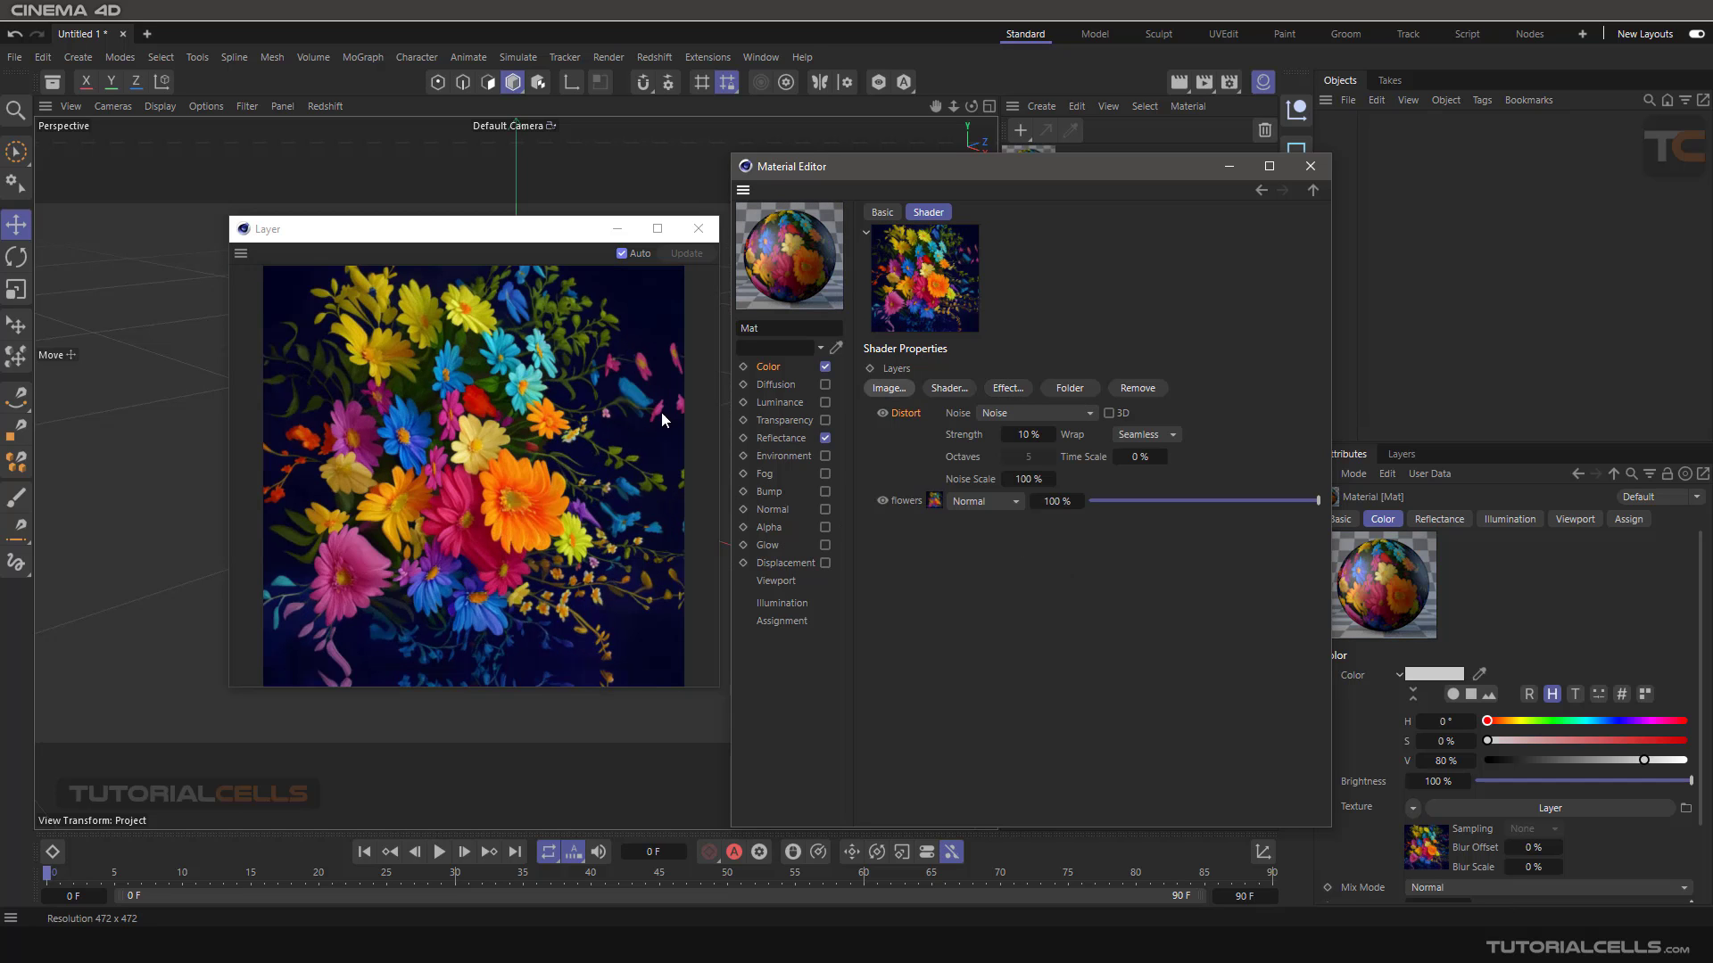
left_click_drag(1009, 441, 1036, 441)
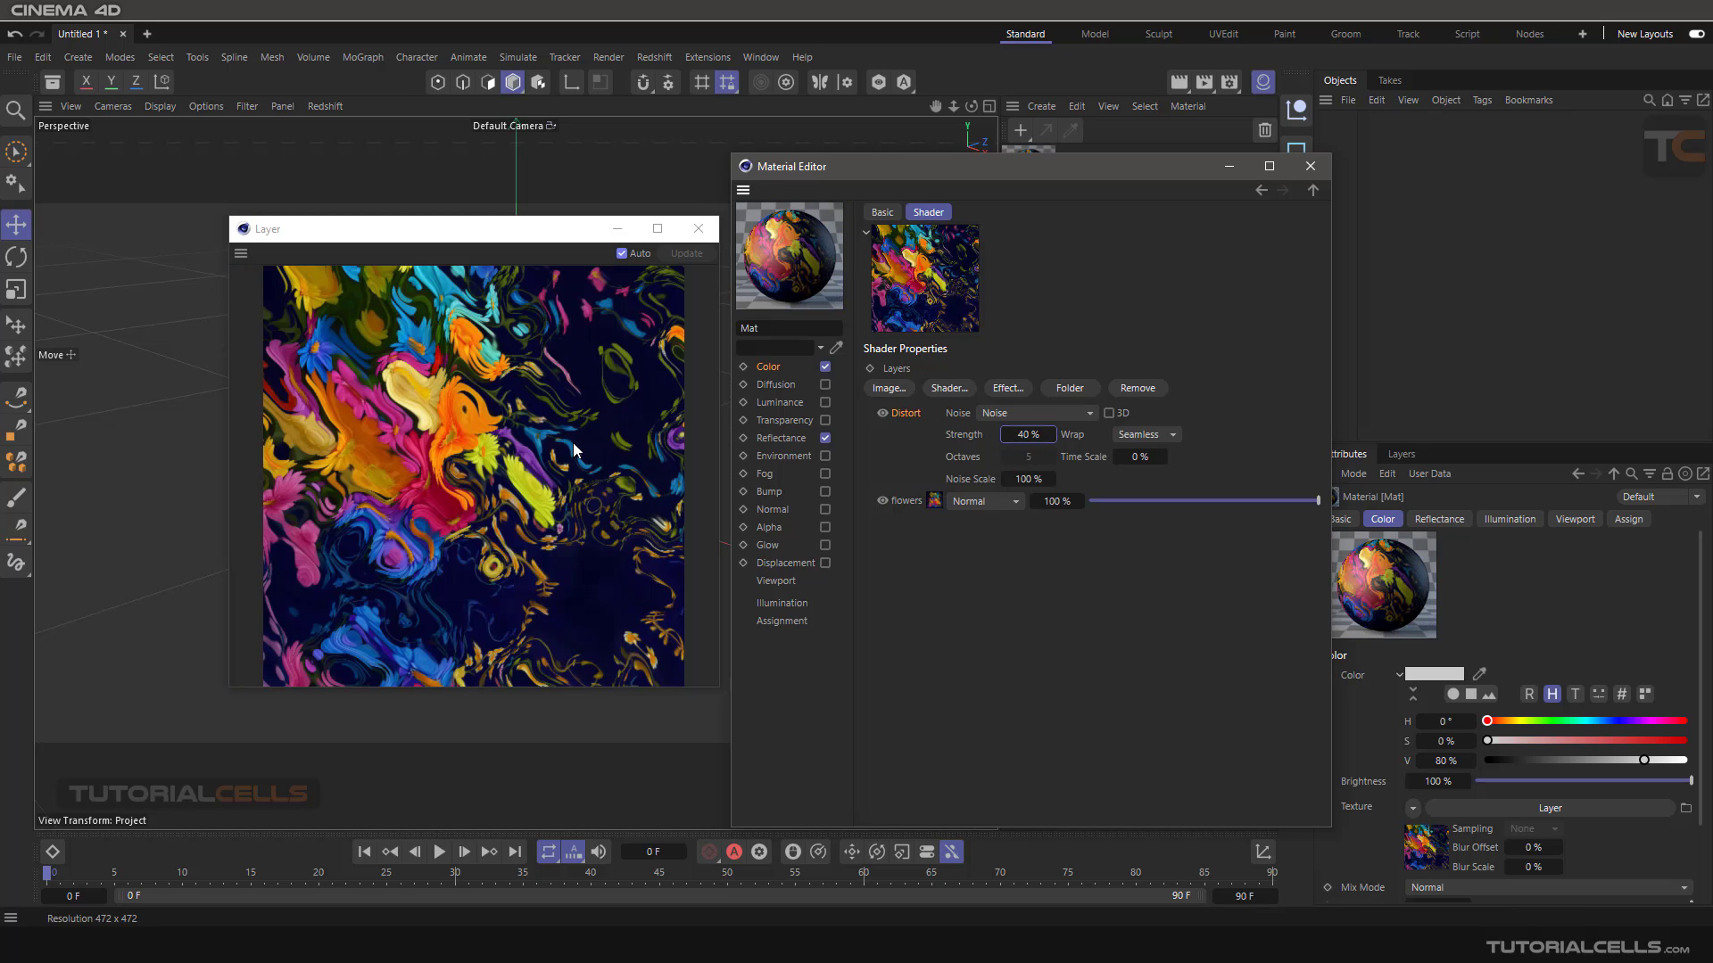
Step: Try the Clamp and Cycle wrap modes on the Distort effect, and set Wrap to None
left_click(1158, 434)
left_click(1164, 474)
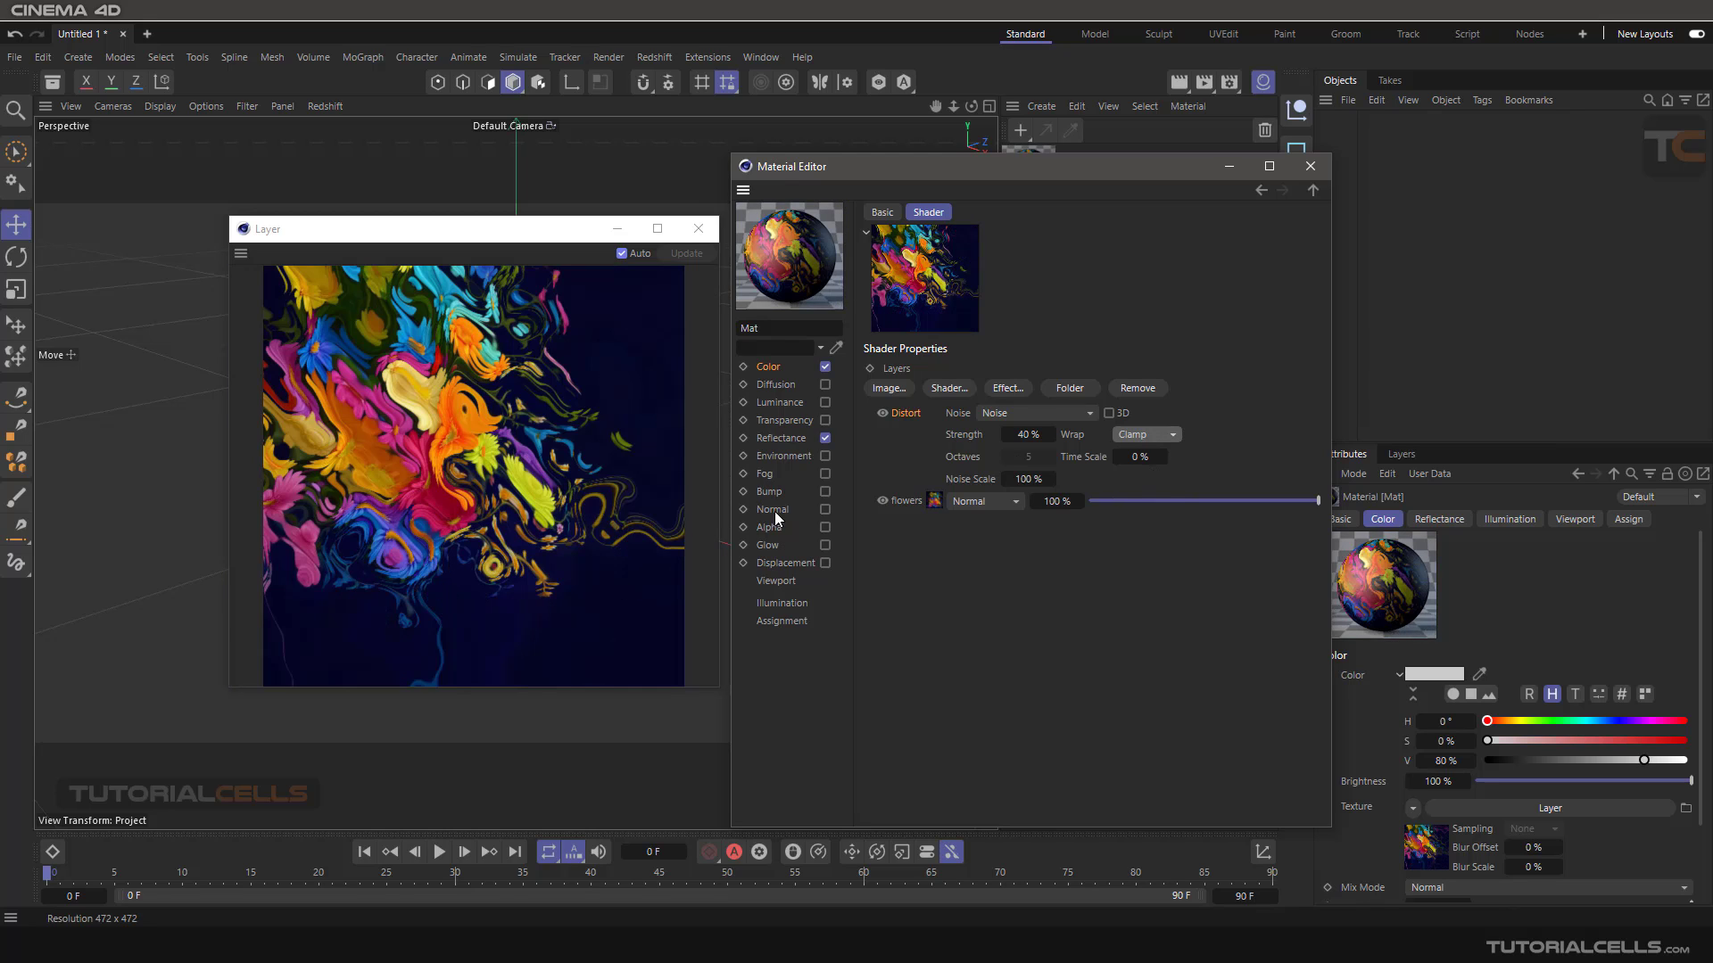
left_click(1126, 437)
left_click(1158, 491)
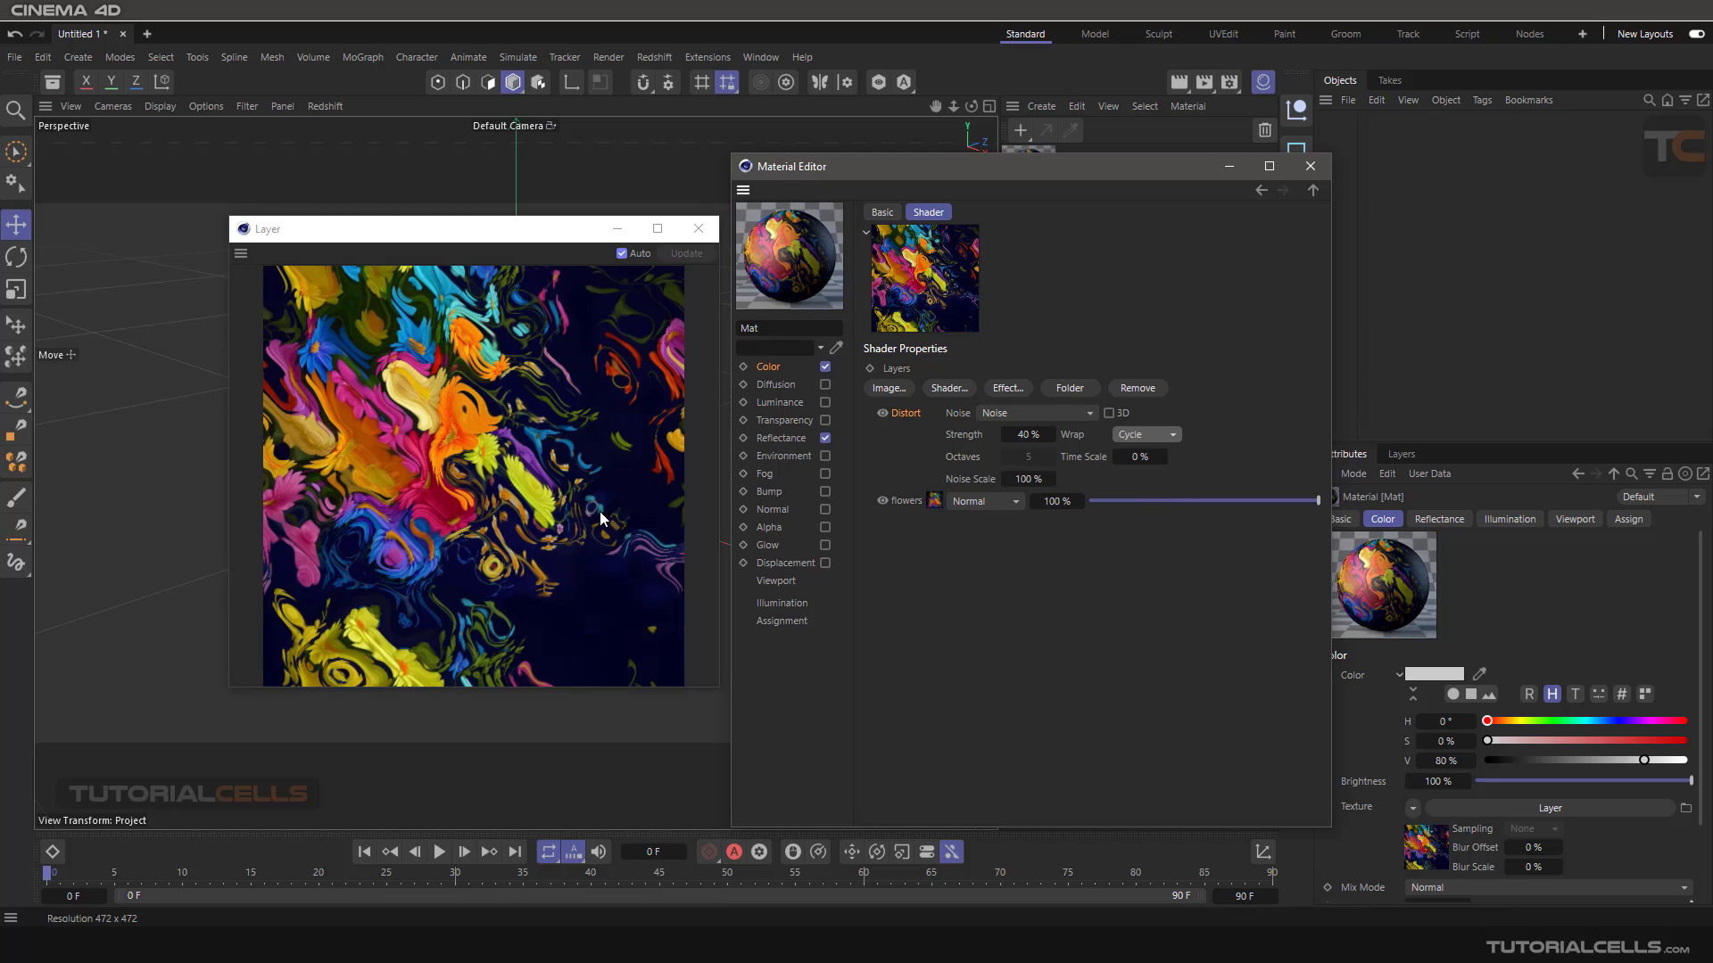
left_click(1143, 435)
left_click(1144, 453)
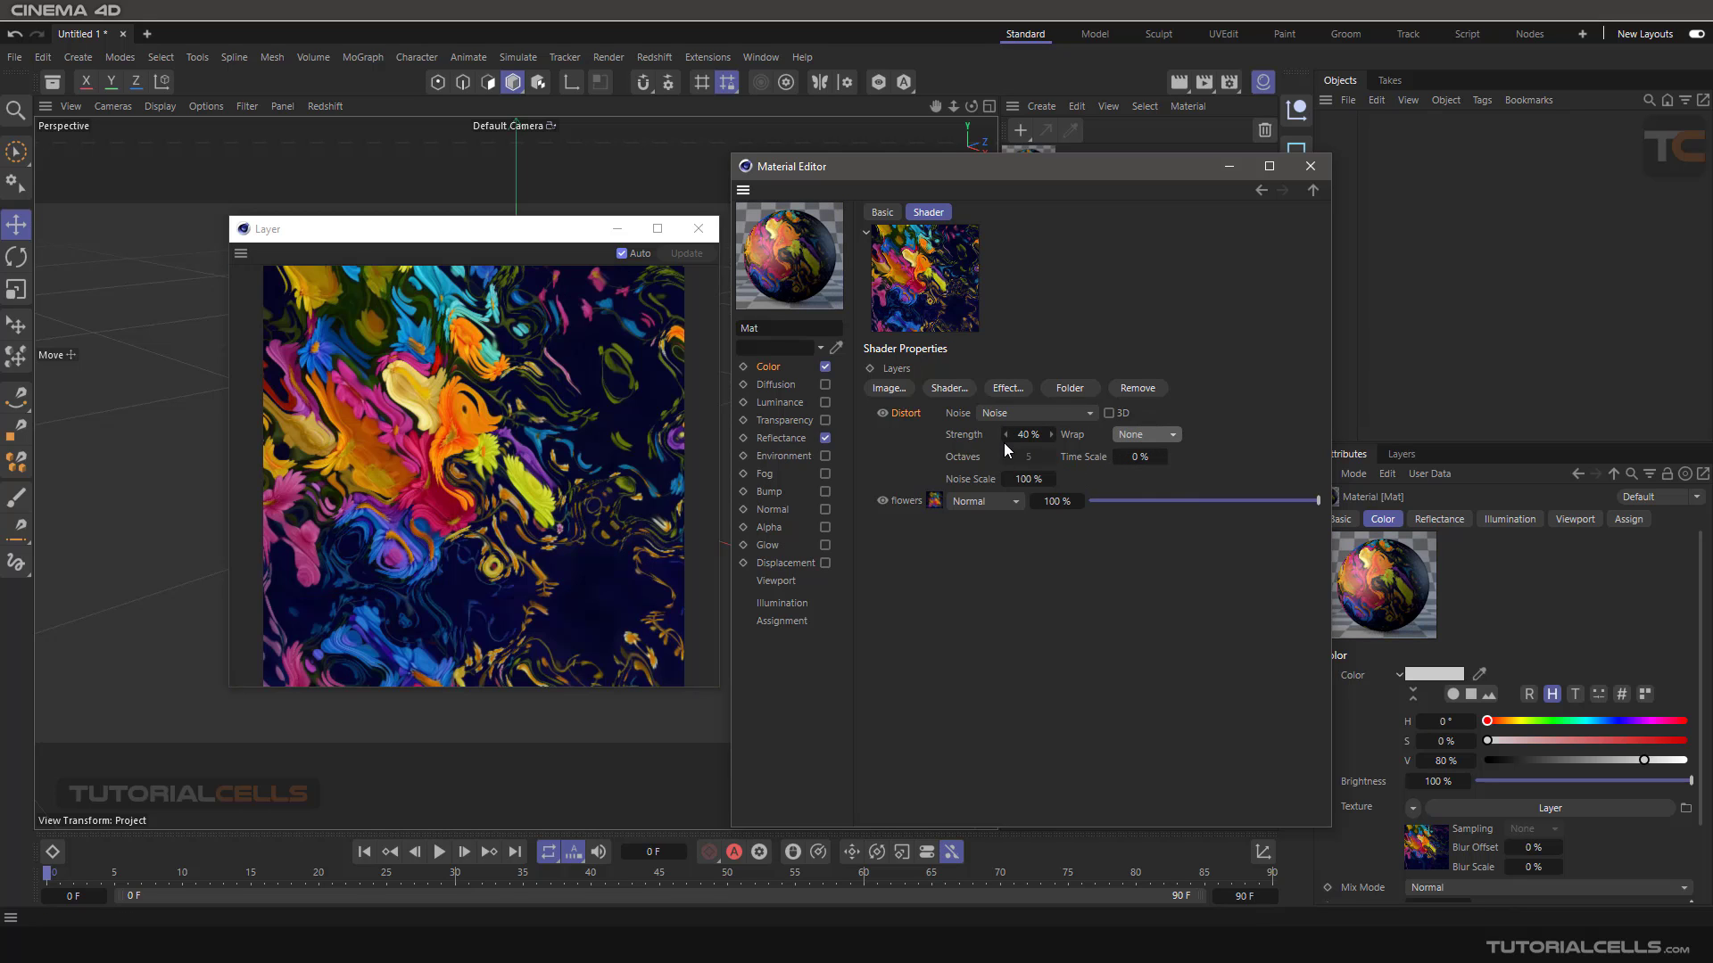
Step: Set the Distort effect's Noise type to Voronoi 2, and remove the effect
left_click(1056, 413)
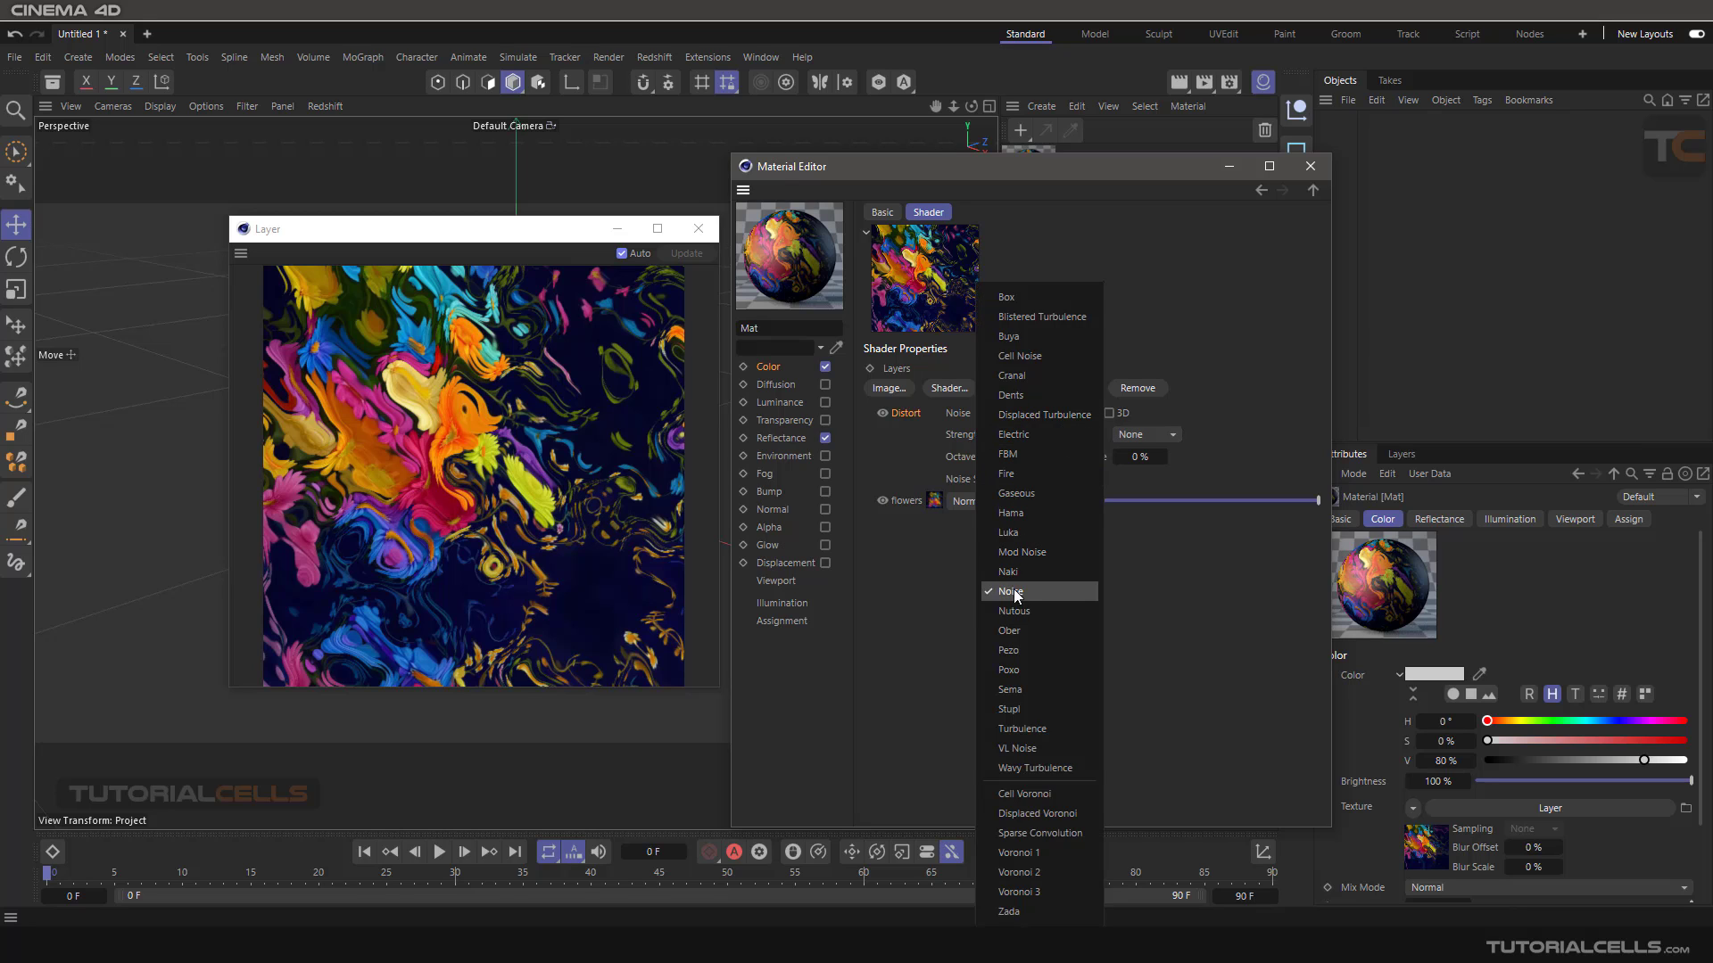
left_click(1032, 878)
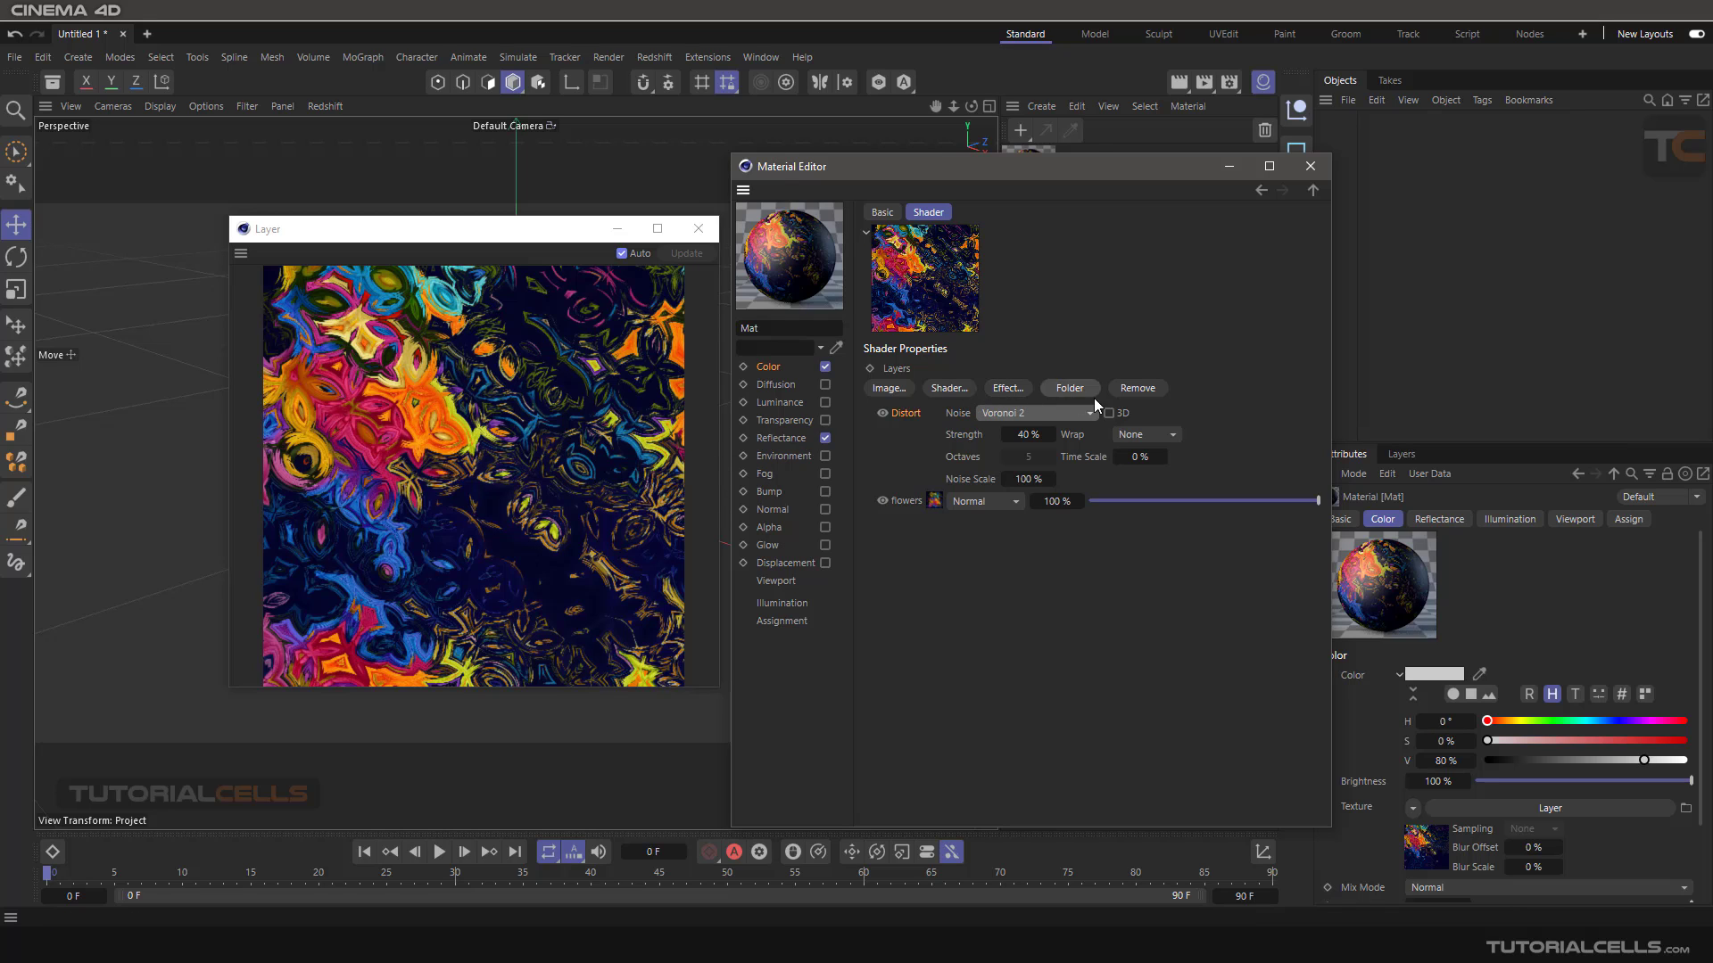
left_click(1126, 394)
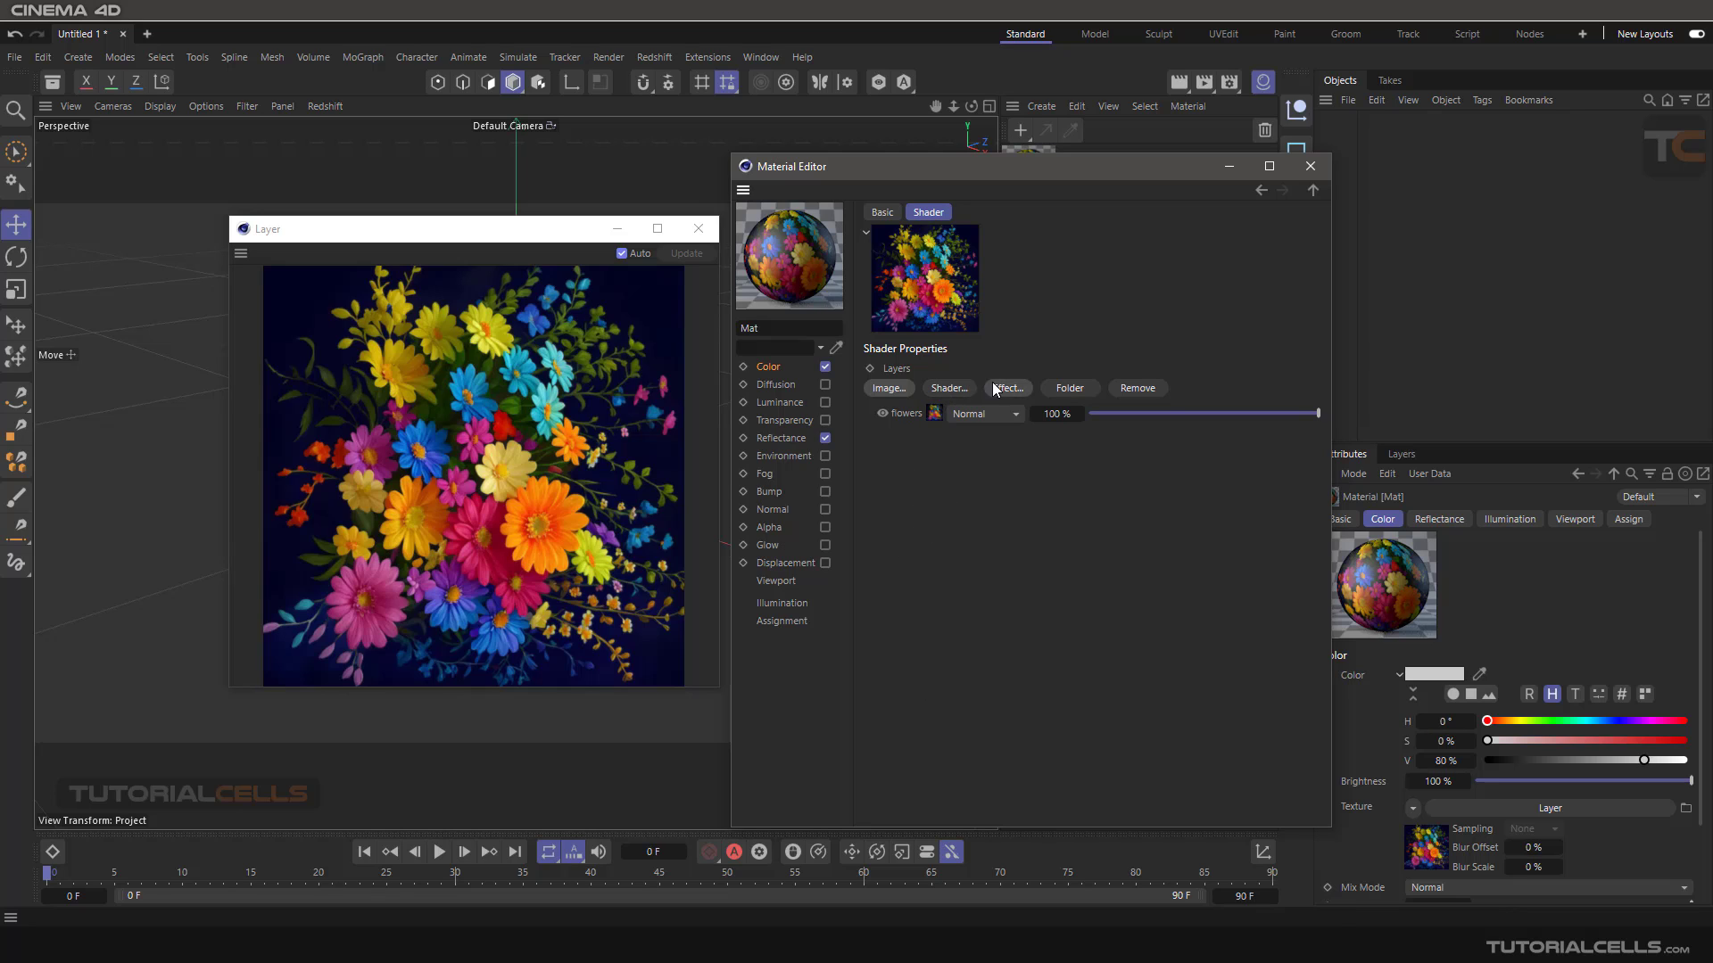
left_click(949, 391)
left_click(908, 455)
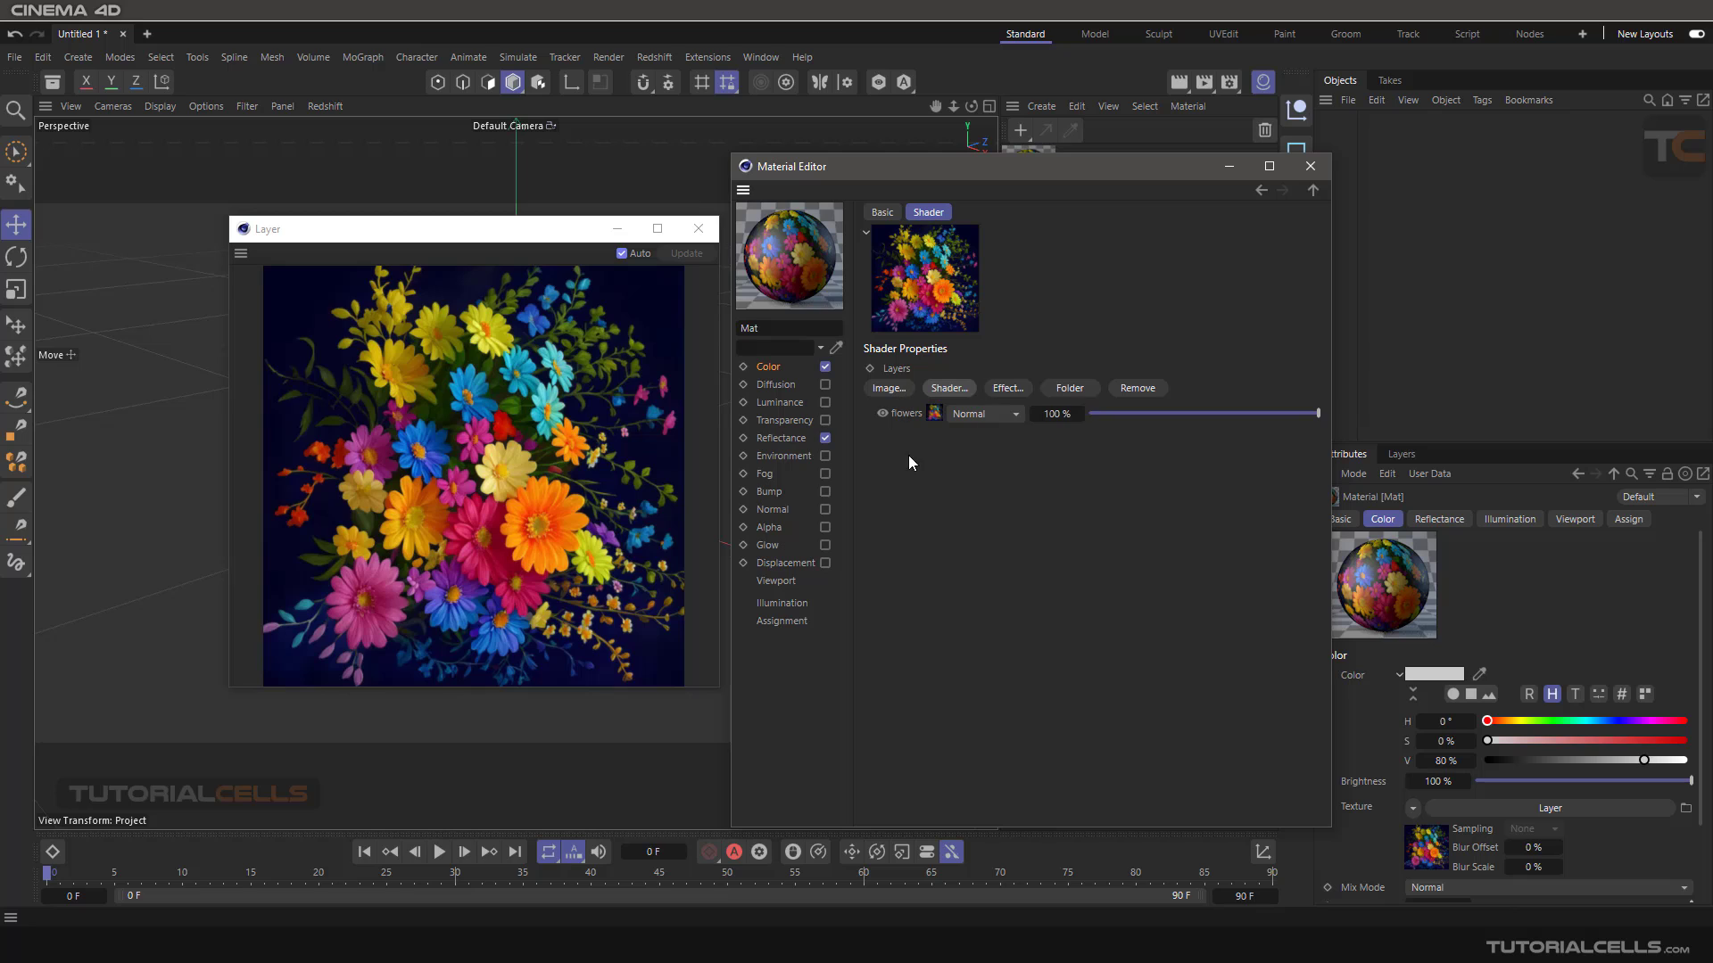
left_click(1002, 388)
left_click(1003, 444)
Step: Add a folder to the Layer shader and move the flowers layer into it
left_click(1062, 386)
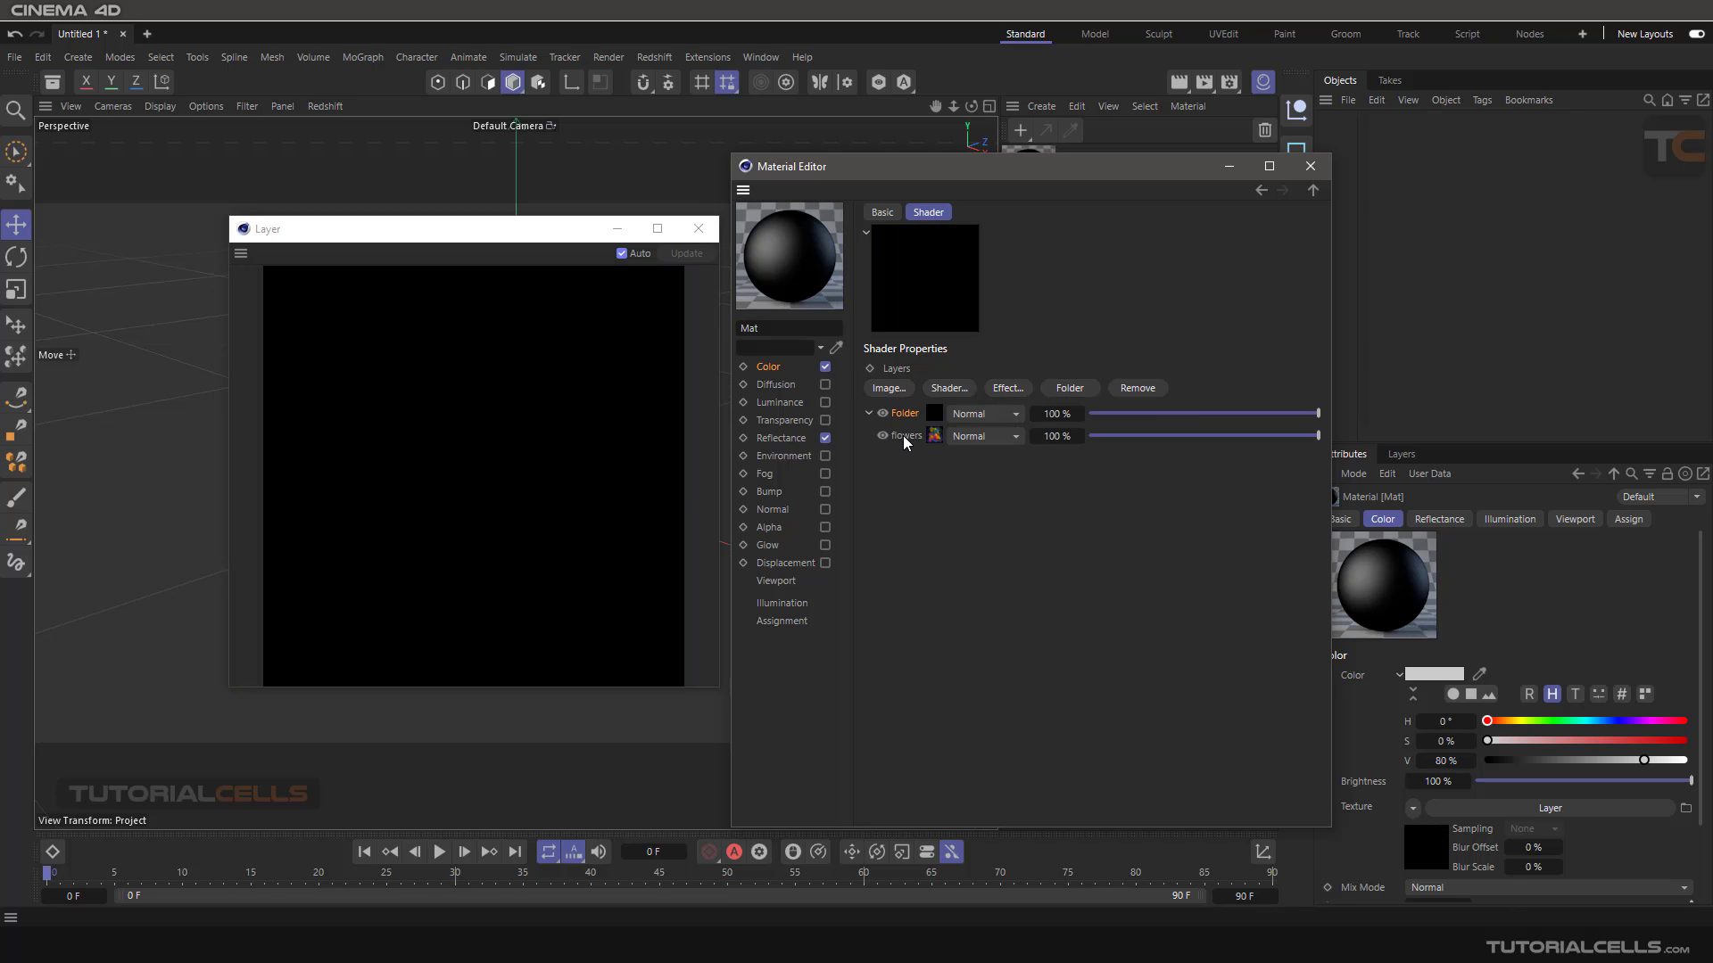
left_click_drag(907, 436, 906, 413)
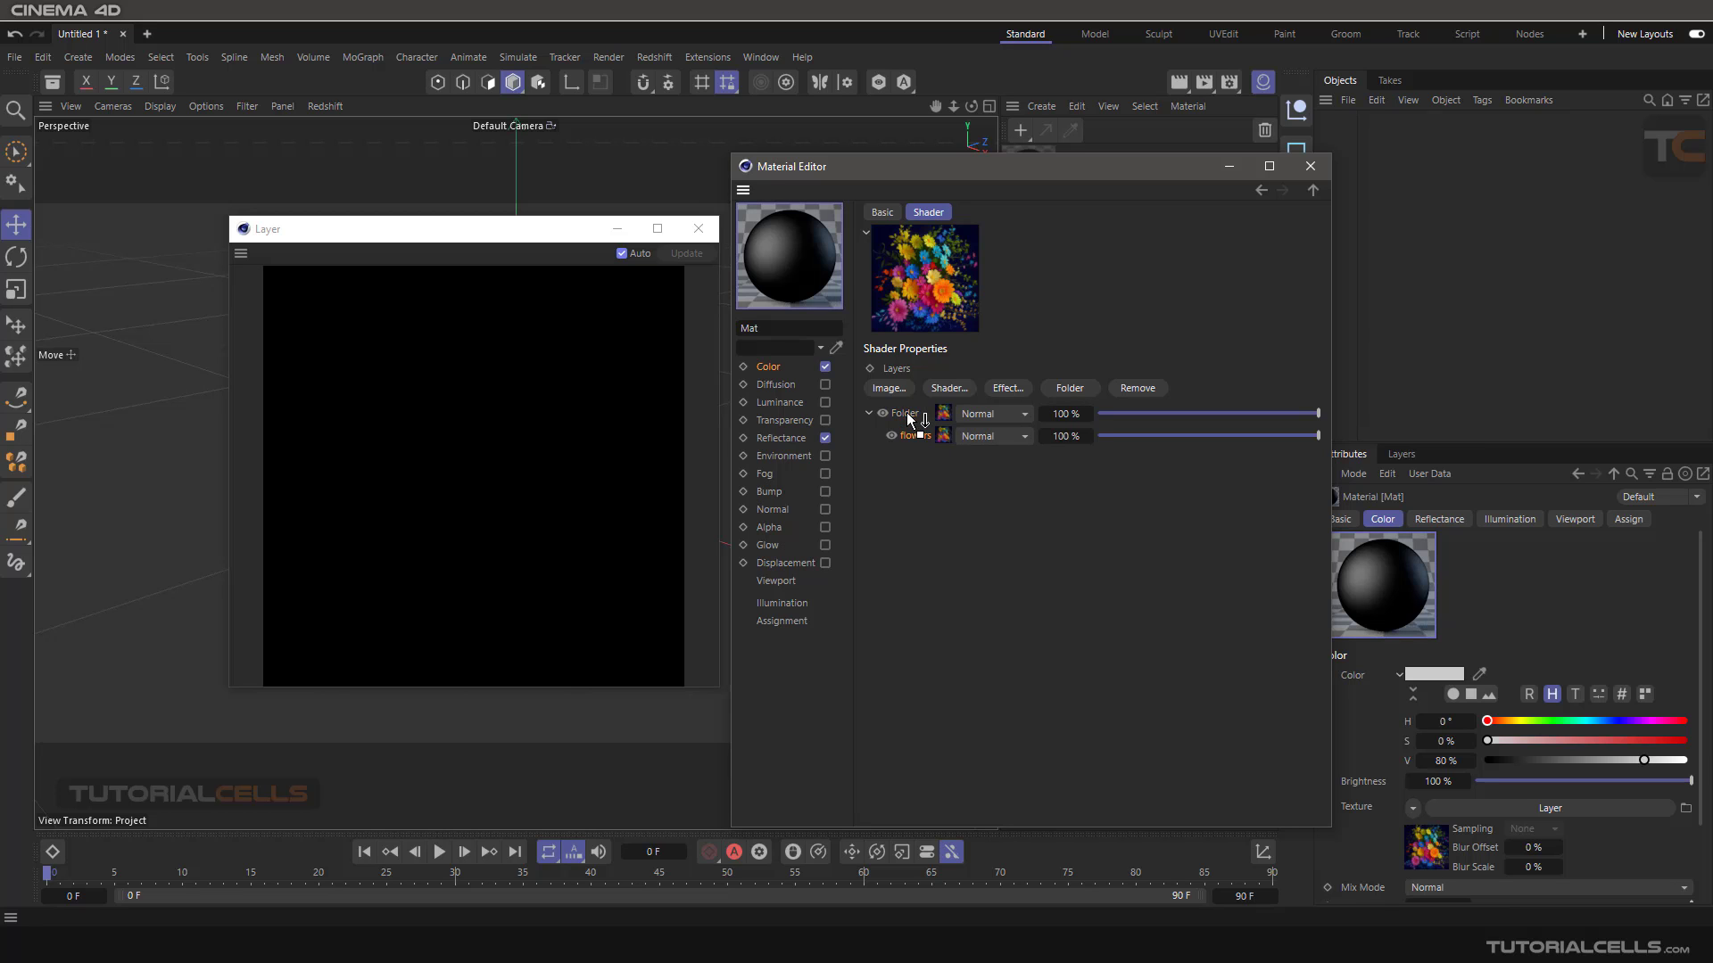